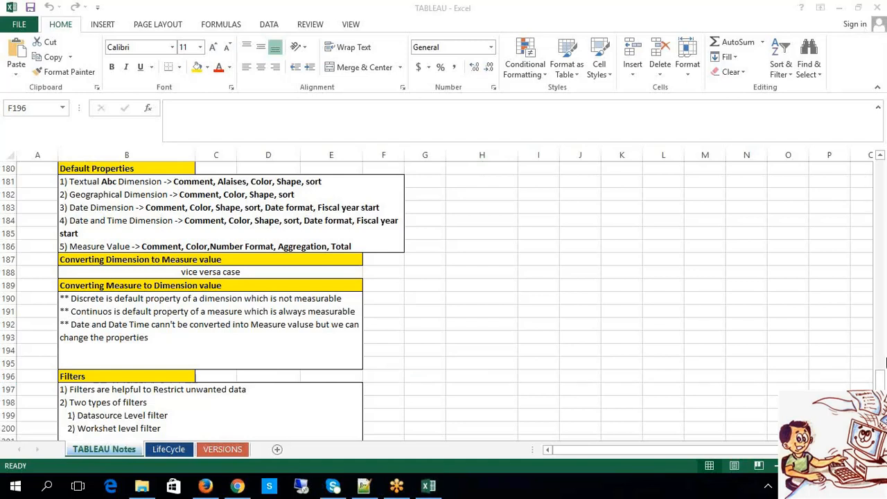
left_click(884, 375)
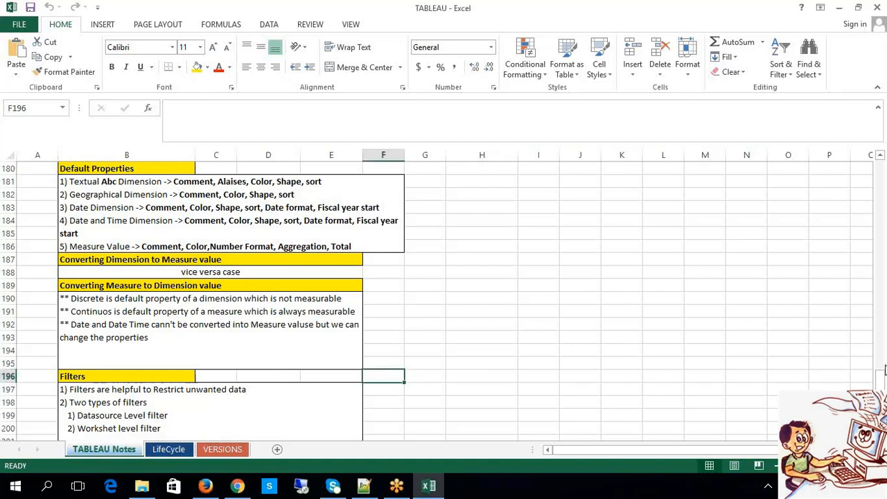
left_click(624, 270)
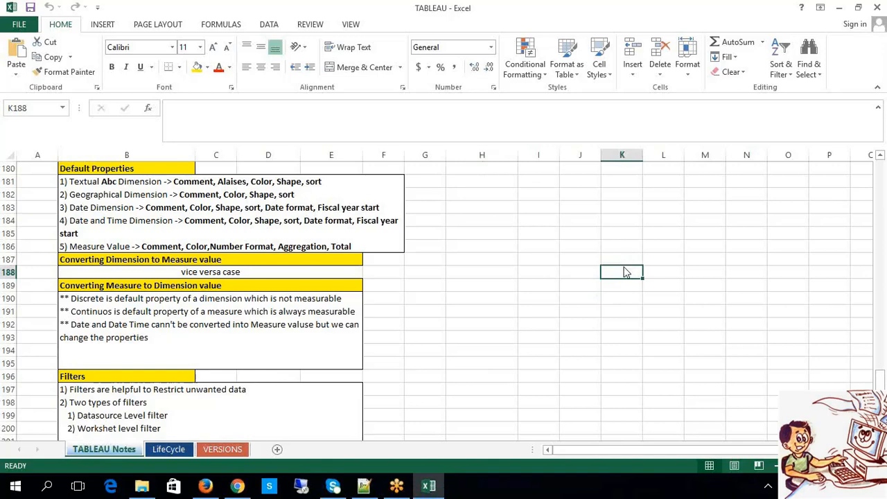
Step: Launch Tableau 9.1 from the desktop and connect to the Excel workbook Sample - Superstore
key("super+d")
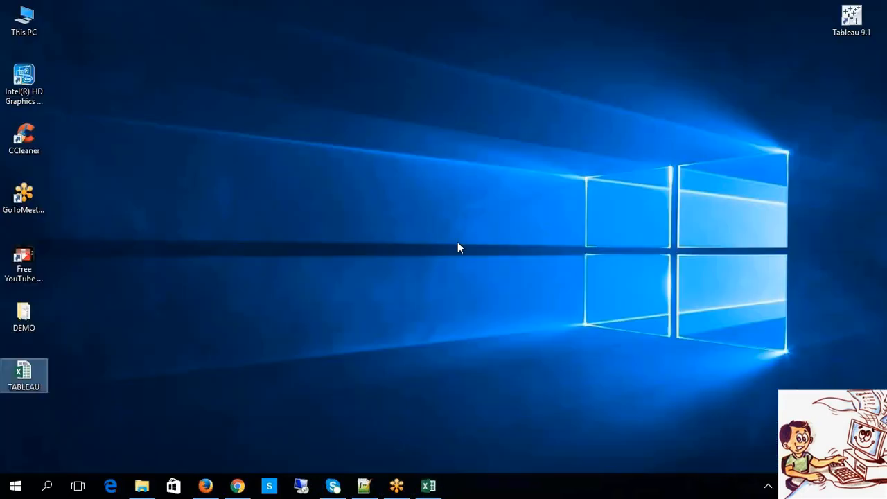
double_click(852, 32)
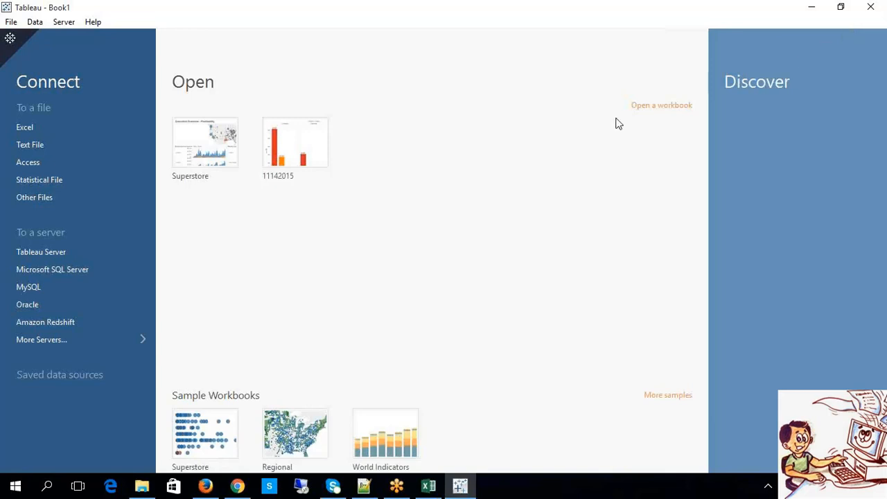
left_click(84, 127)
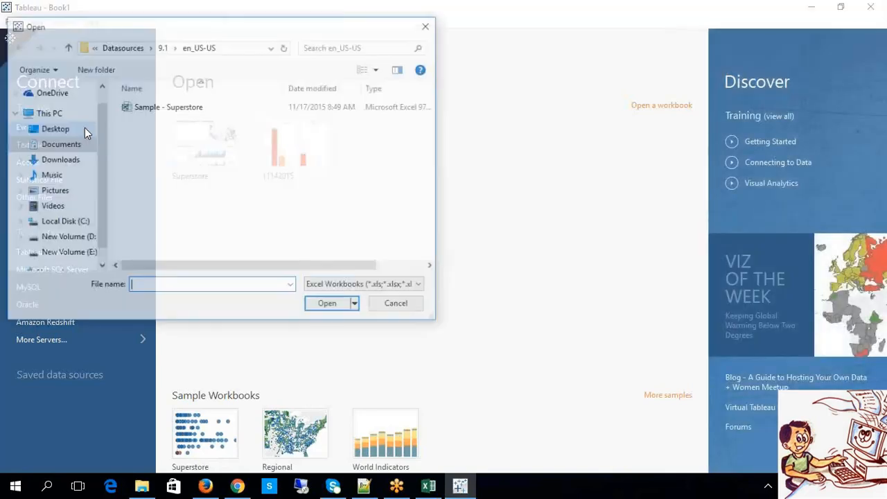
double_click(170, 113)
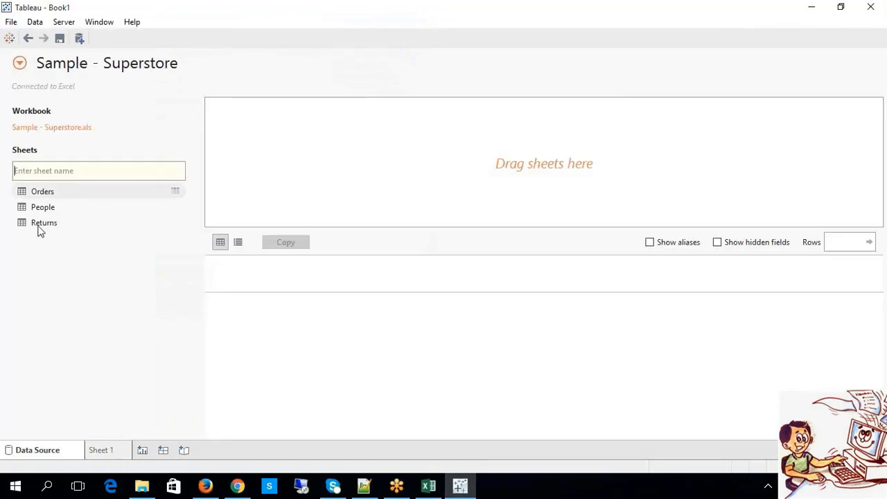
Step: Switch to the Excel notes and review the Default Properties entries for dimension types and the Measure Value entry
left_click(429, 487)
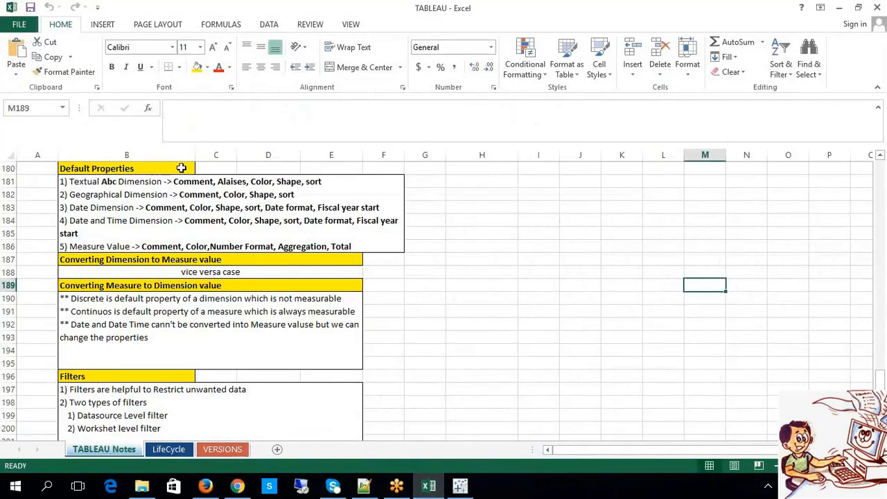
left_click(156, 182)
double_click(156, 181)
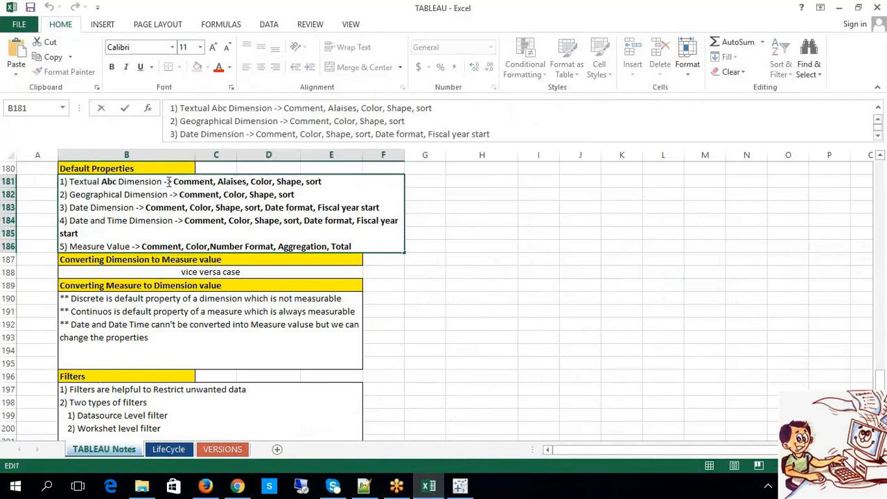
left_click_drag(162, 181, 174, 223)
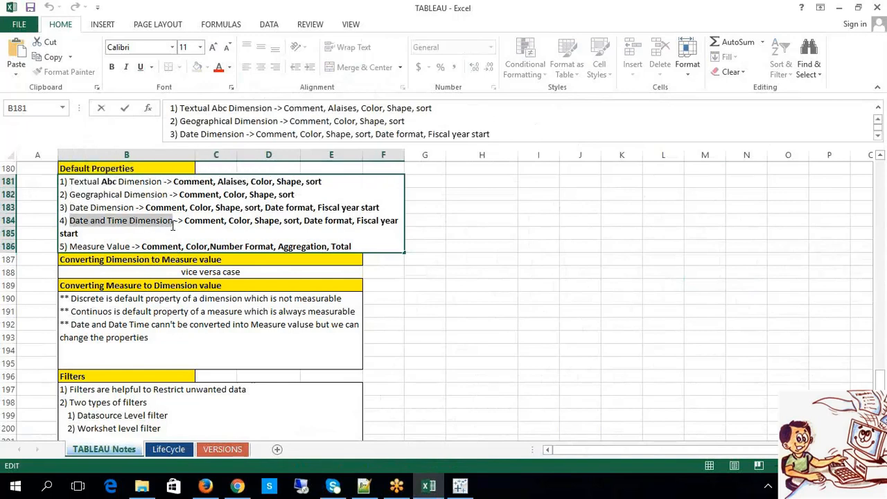
left_click(113, 246)
left_click_drag(130, 246, 70, 246)
left_click(465, 313)
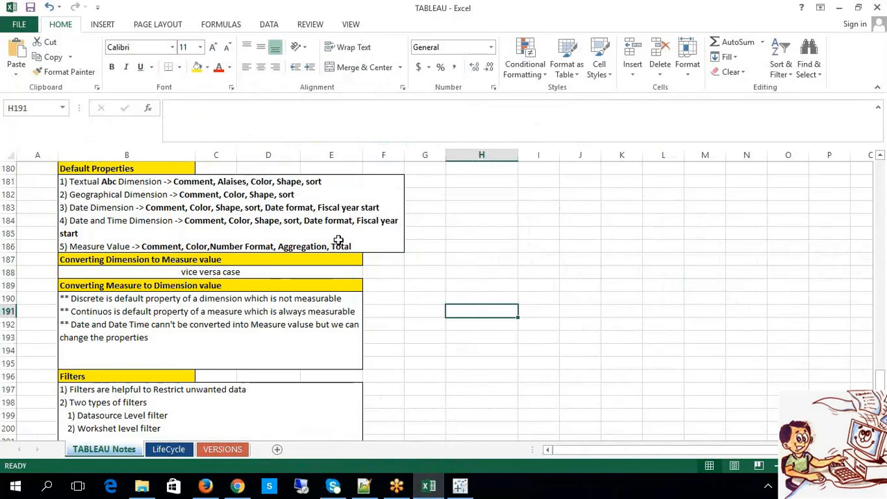
Step: Switch to Tableau, add a new worksheet, and go over the Category, City and Order Date dimensions
left_click(460, 487)
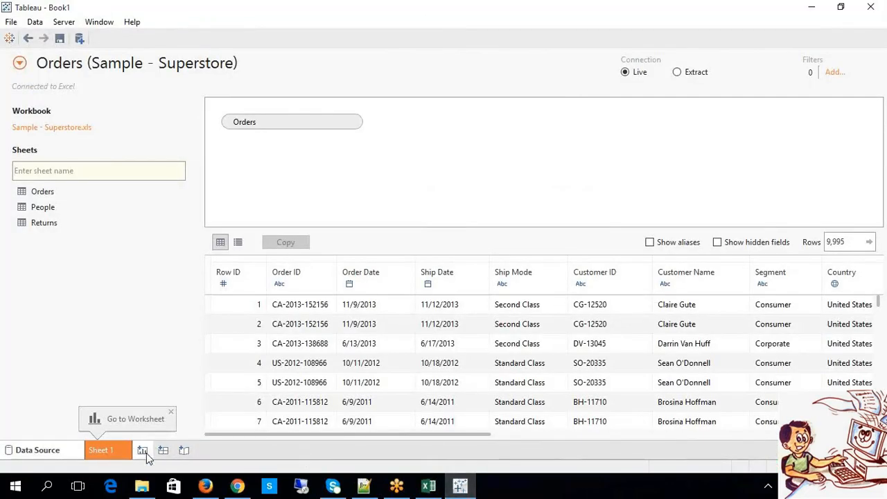
left_click(143, 451)
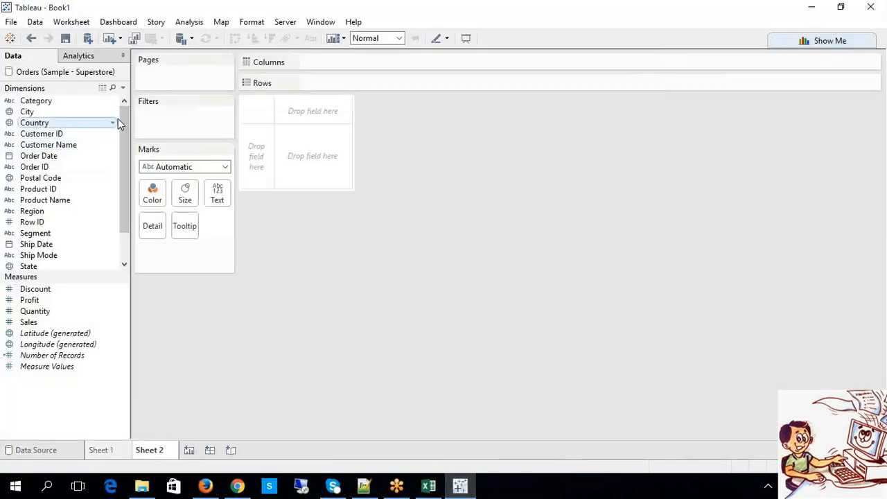
left_click(63, 103)
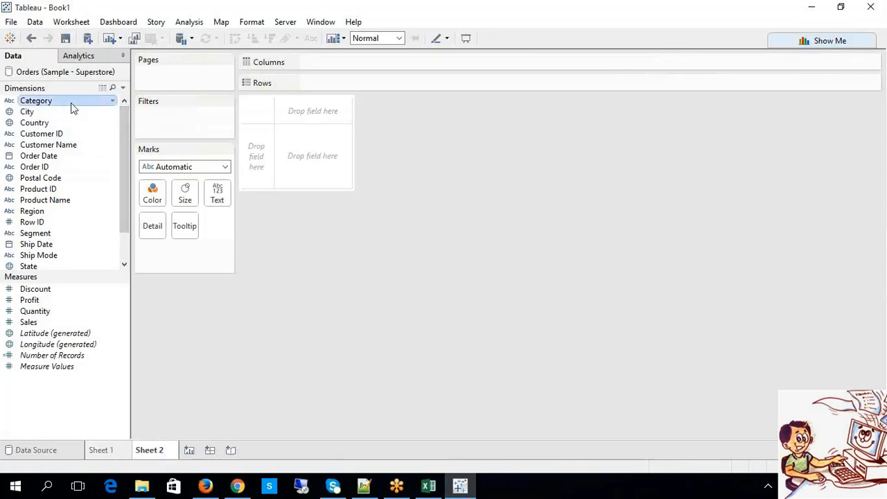
left_click(57, 114)
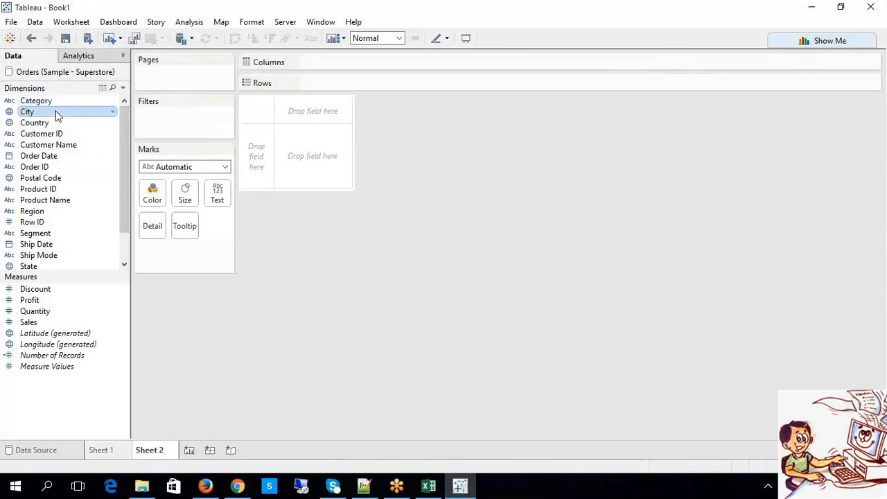
left_click(43, 158)
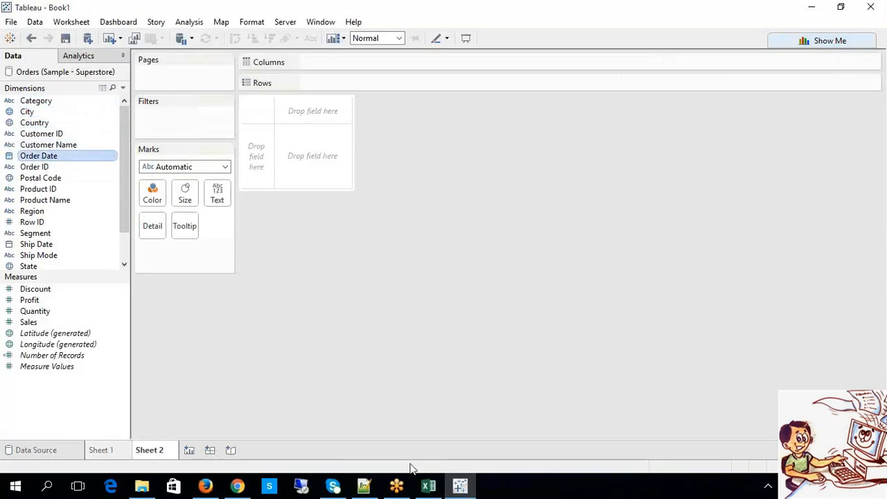
Step: Change the data type of the Ship Date dimension to Date & Time
left_click(428, 486)
left_click(428, 488)
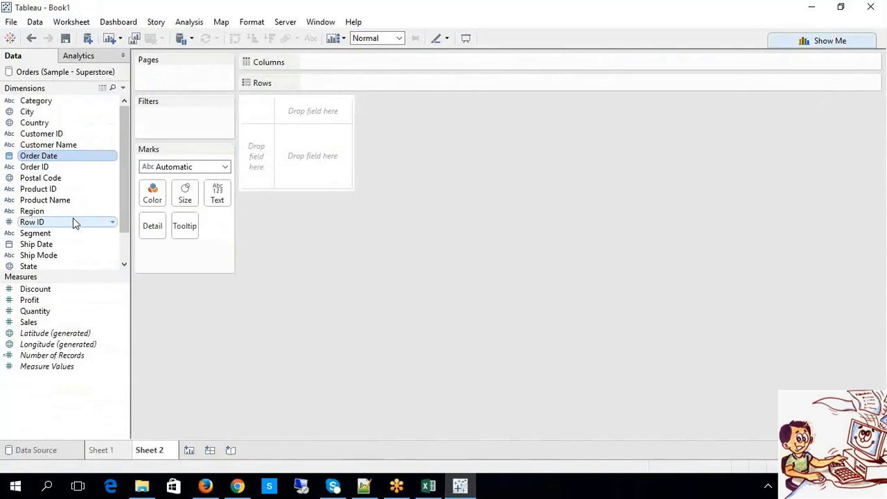
right_click(41, 245)
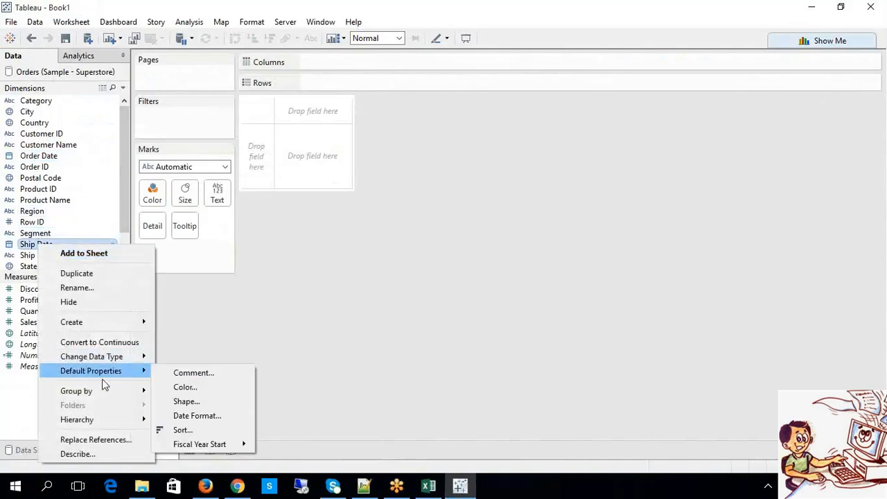
mouse_move(155, 363)
left_click(179, 386)
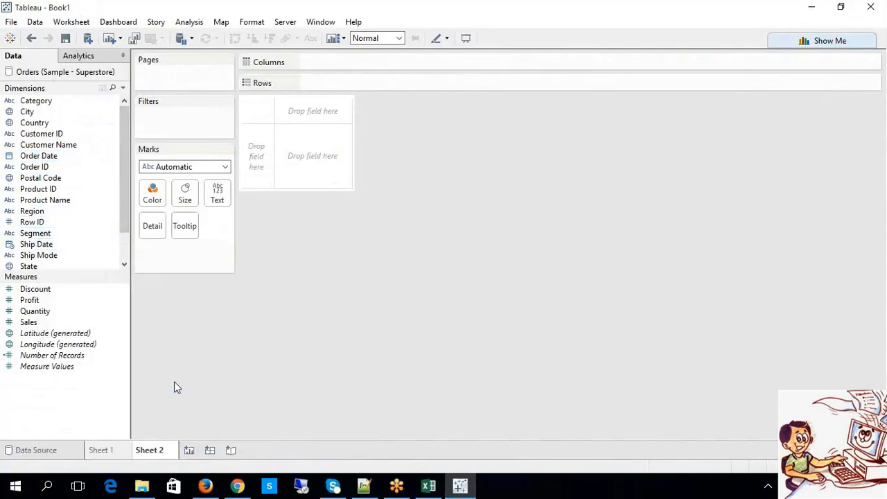
left_click(59, 248)
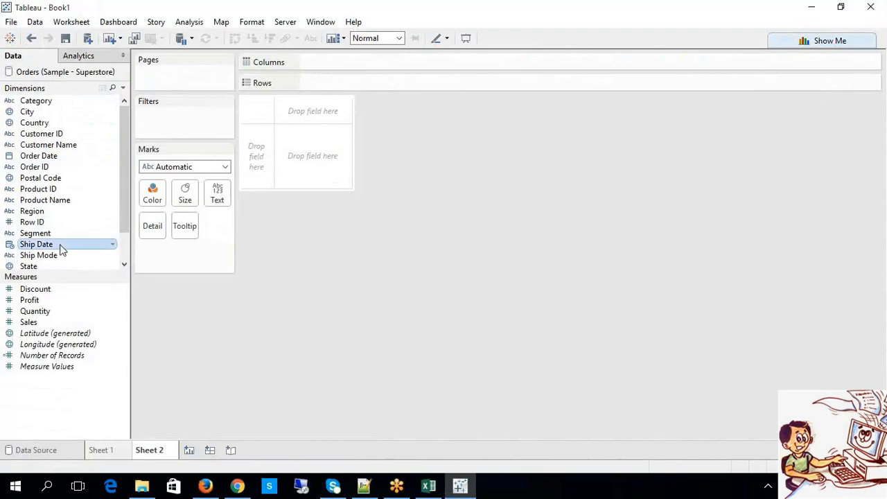
Step: Review the Date and Time Dimension entry in the Excel notes and compare it with the Ship Date and Discount fields in Tableau
left_click(428, 486)
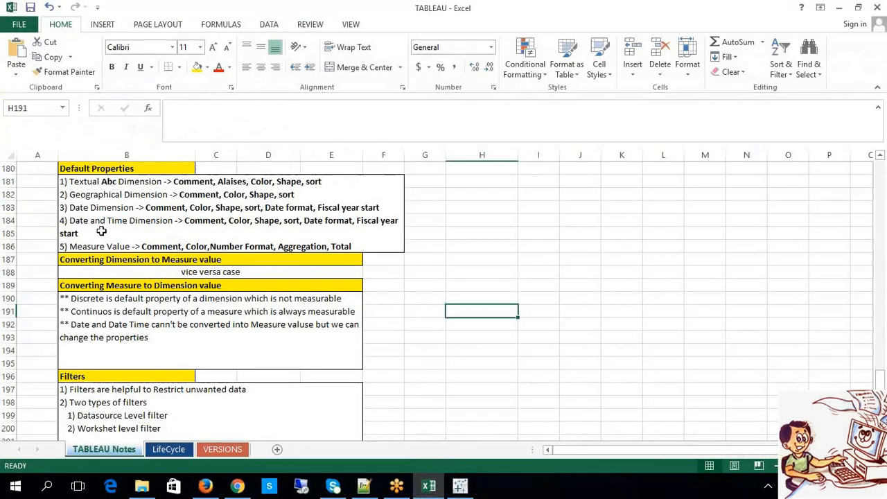
left_click(76, 219)
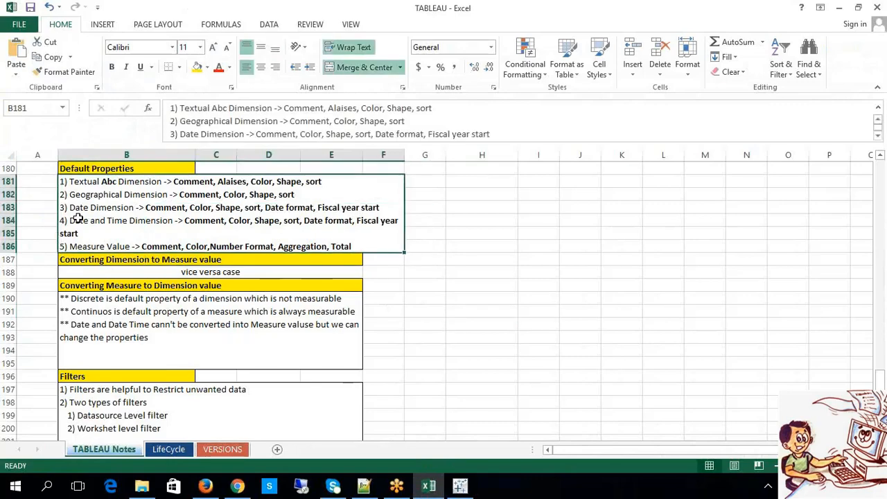
double_click(72, 219)
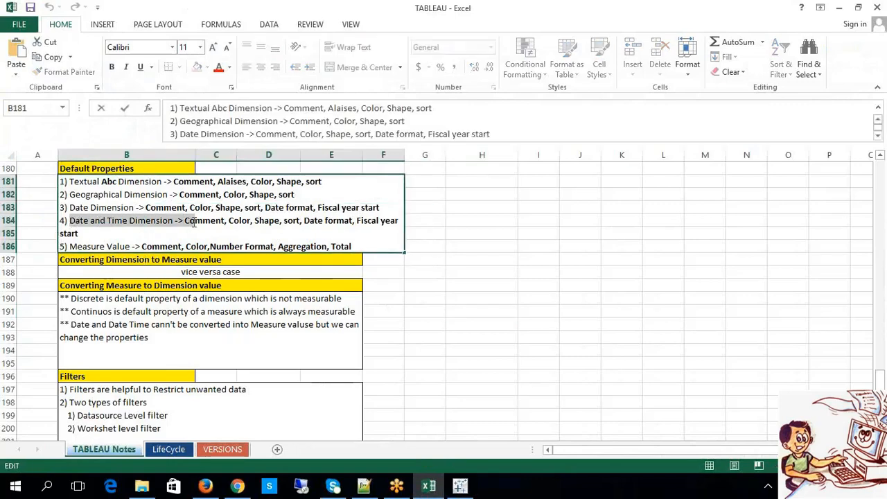
left_click_drag(69, 221, 197, 221)
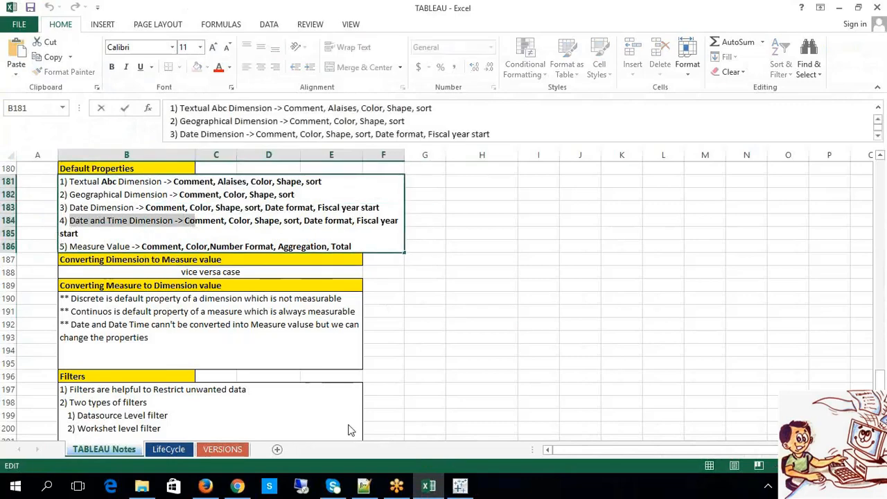
left_click(460, 486)
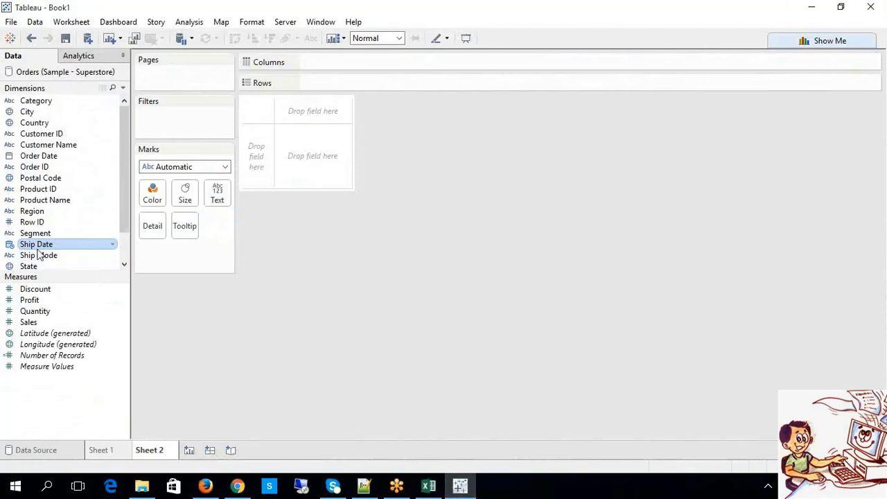
left_click(38, 290)
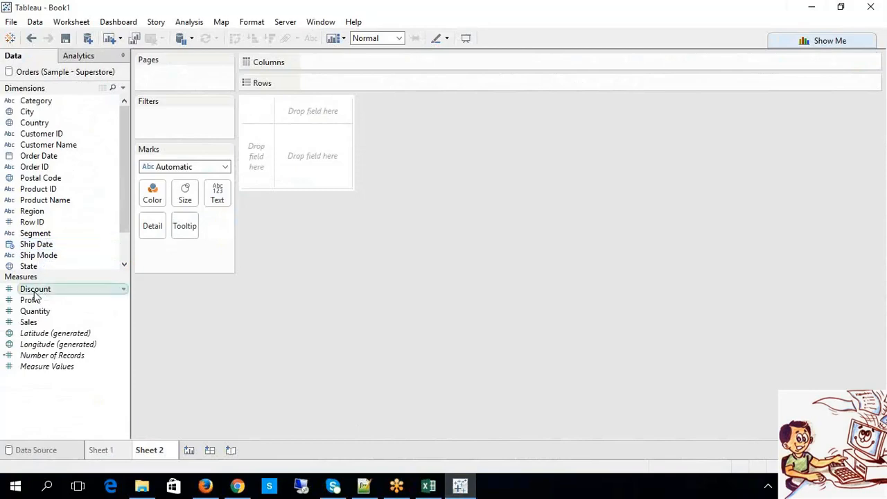
left_click(428, 486)
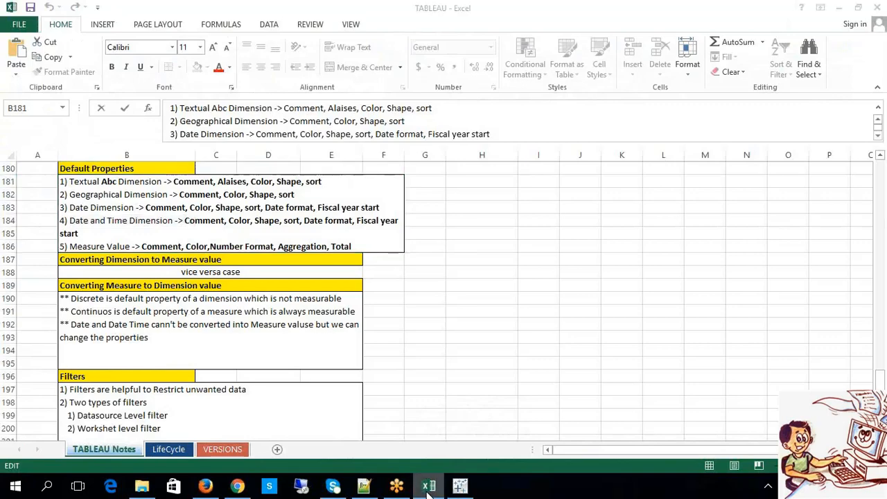
left_click(429, 486)
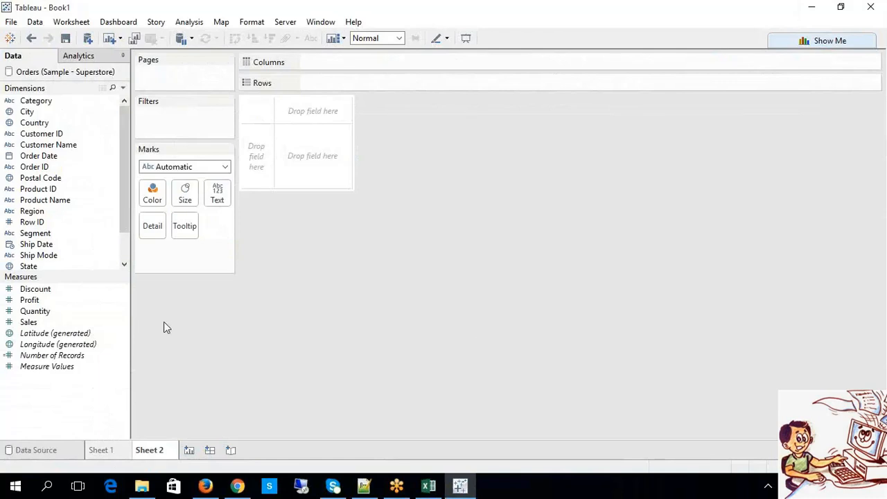
Step: Widen the data pane and place the Category dimension on Rows
left_click_drag(129, 323, 164, 329)
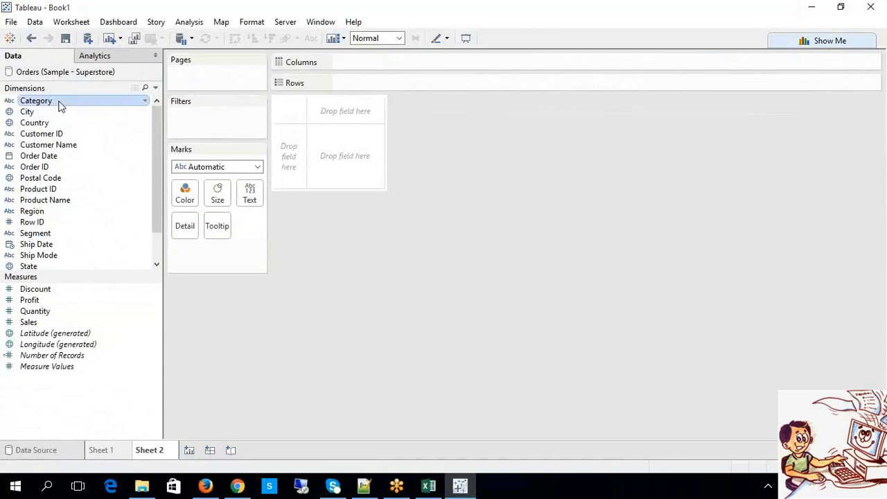
left_click_drag(59, 104, 358, 84)
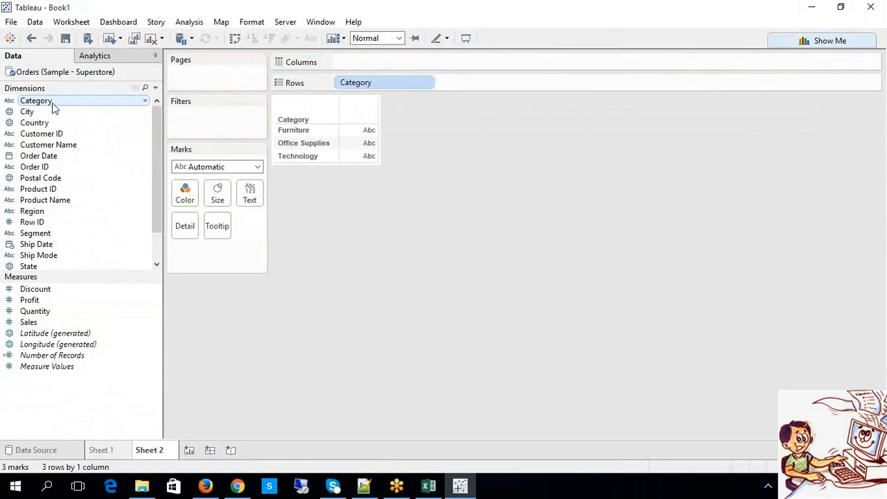
left_click(12, 104)
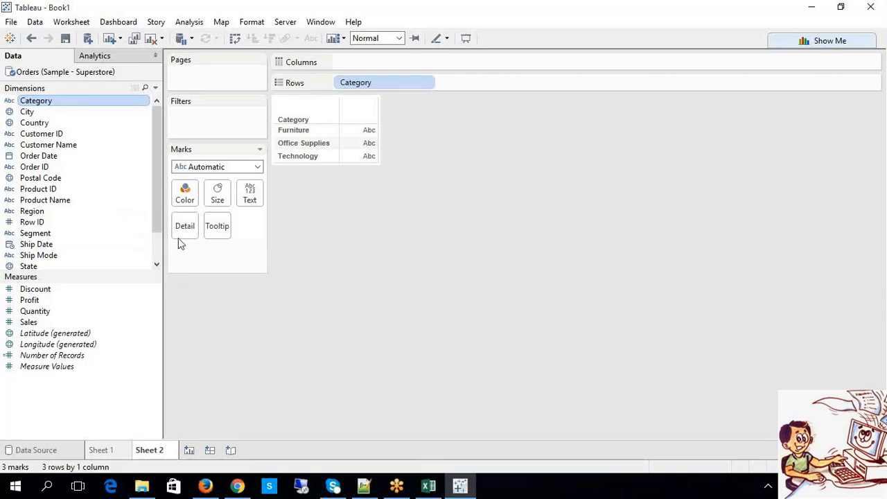
Step: Check the Default Properties notes in Excel, and bring up the default property options of the Category dimension in Tableau
left_click(429, 485)
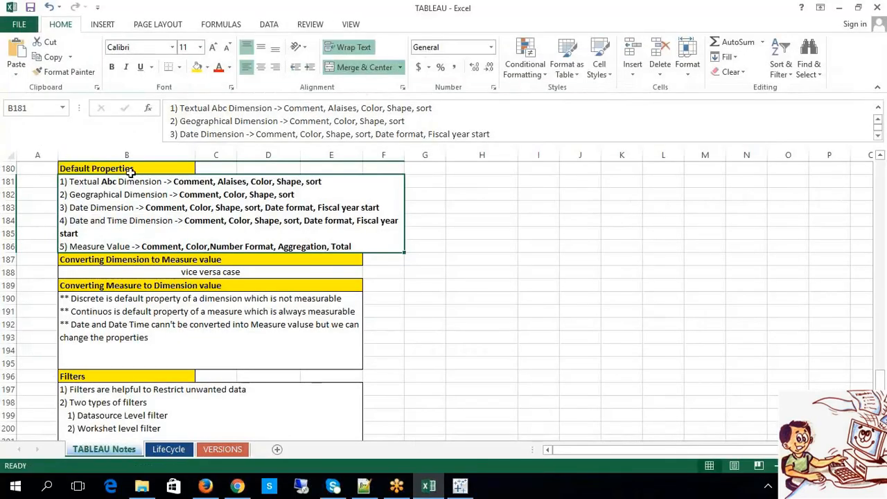
left_click(449, 309)
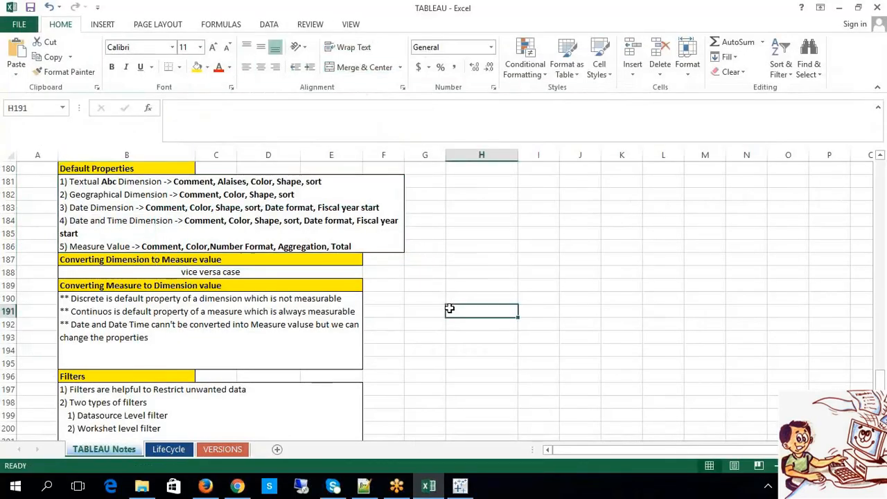
key("alt+Tab")
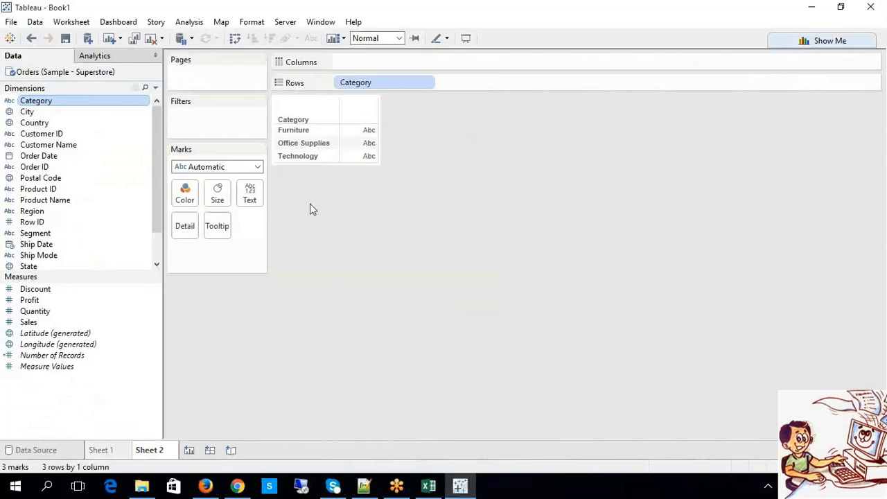
right_click(95, 104)
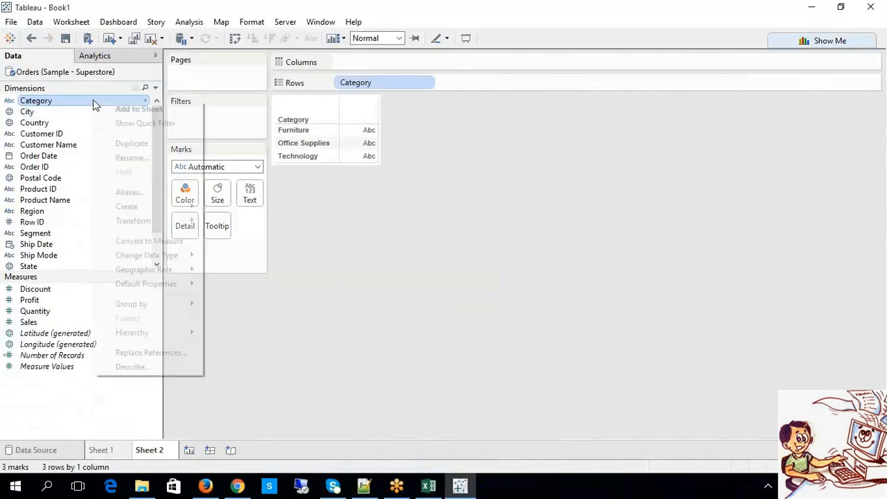
mouse_move(158, 290)
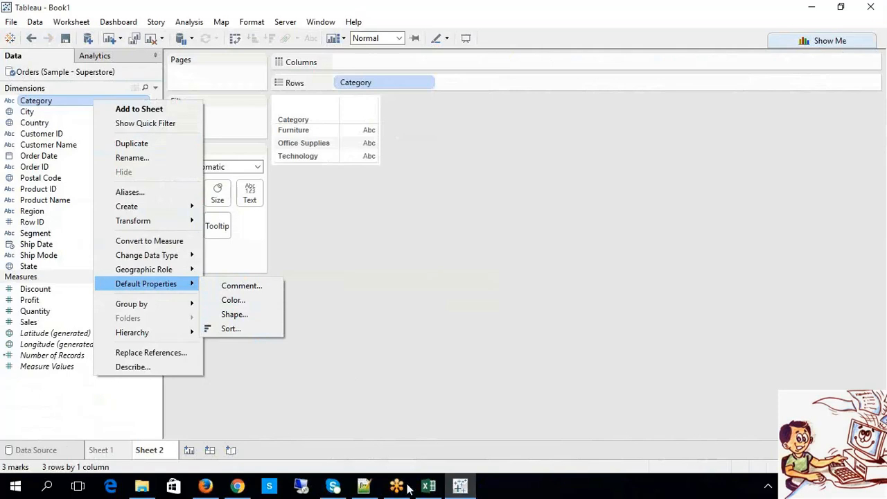
Step: Switch to the Excel notes and change "Alaises" to "Alais" in the Textual Abc Dimension line under Default Properties
left_click(428, 486)
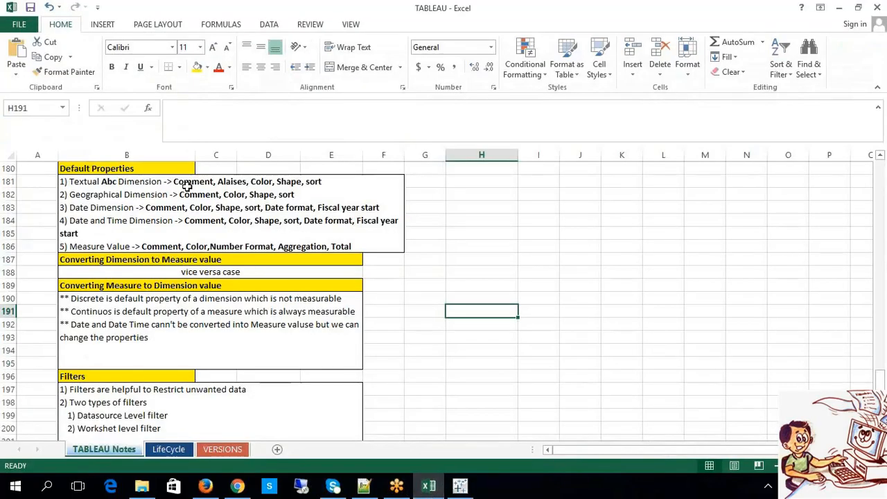
double_click(185, 183)
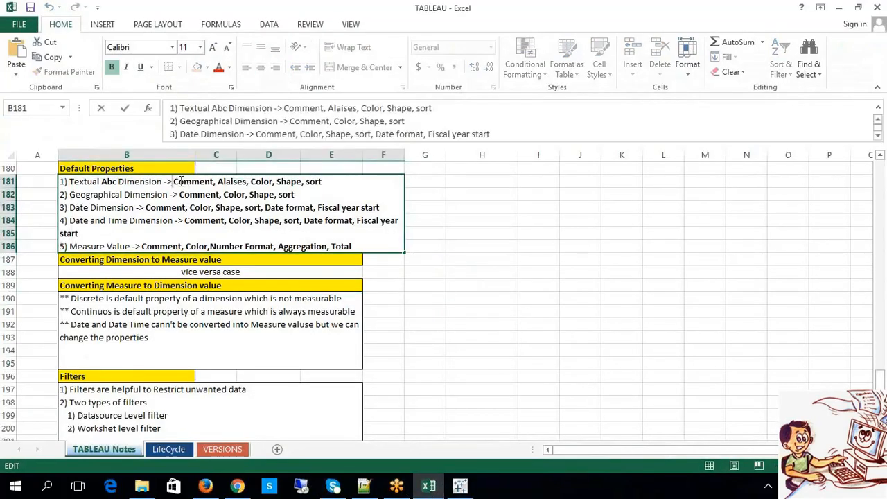
left_click_drag(175, 181, 245, 183)
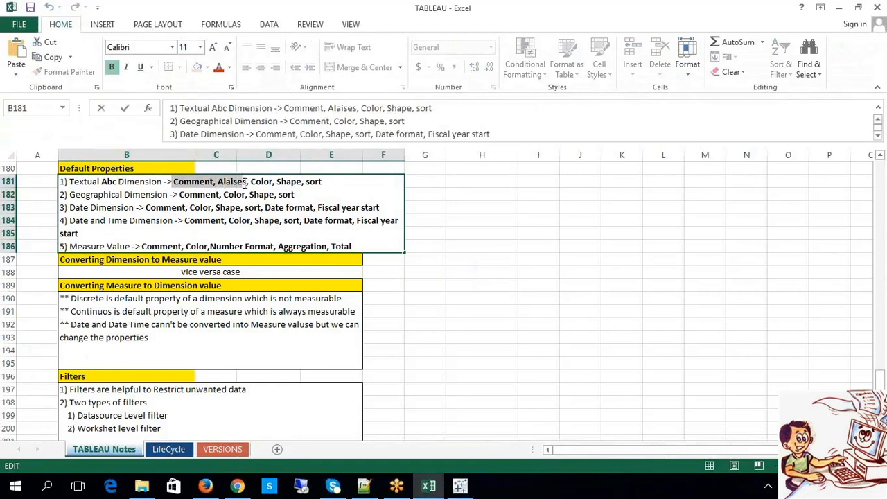
left_click_drag(244, 182, 322, 181)
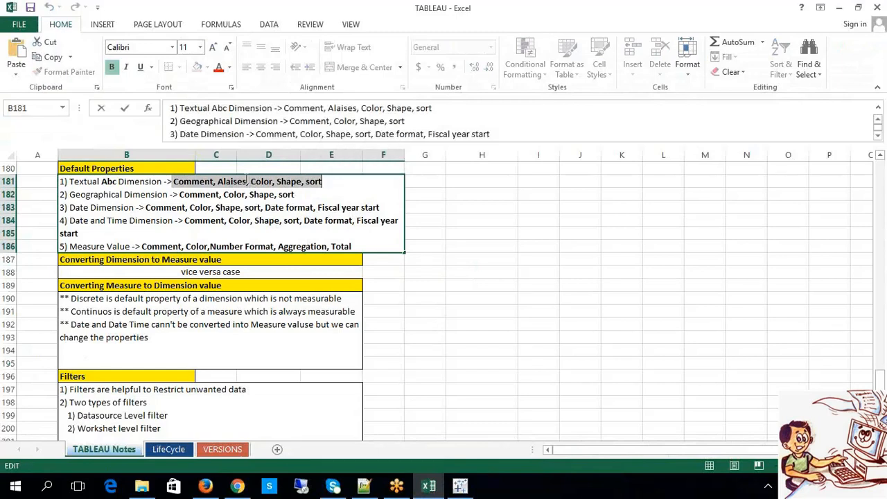
left_click(247, 182)
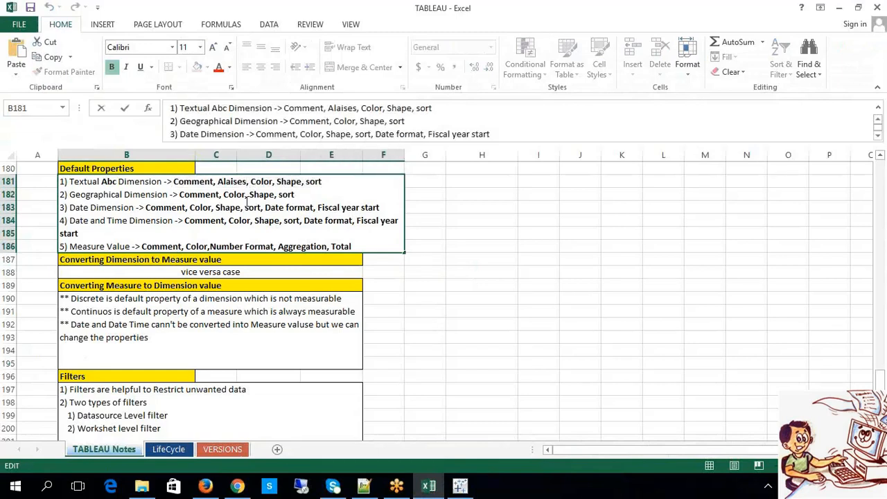
key("BackSpace")
key("BackSpace")
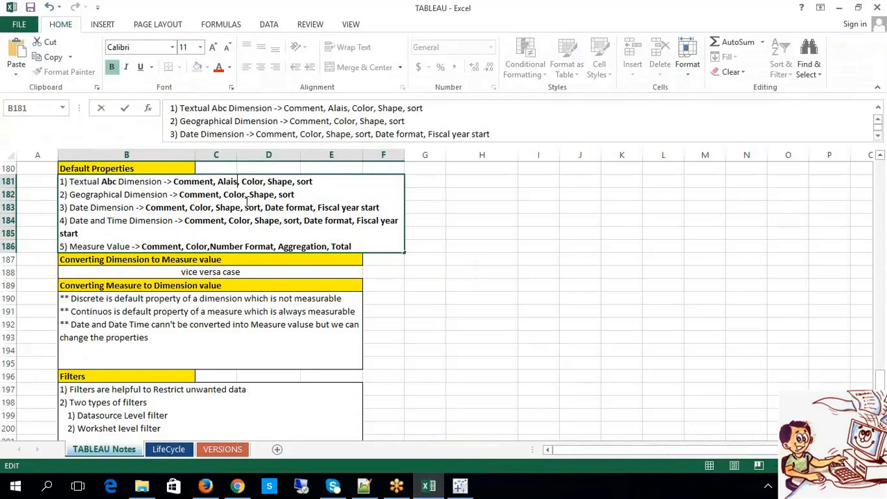
key("Return")
Step: Return to Tableau and compare the Category dimension's default property options with the notes
key("alt+Tab")
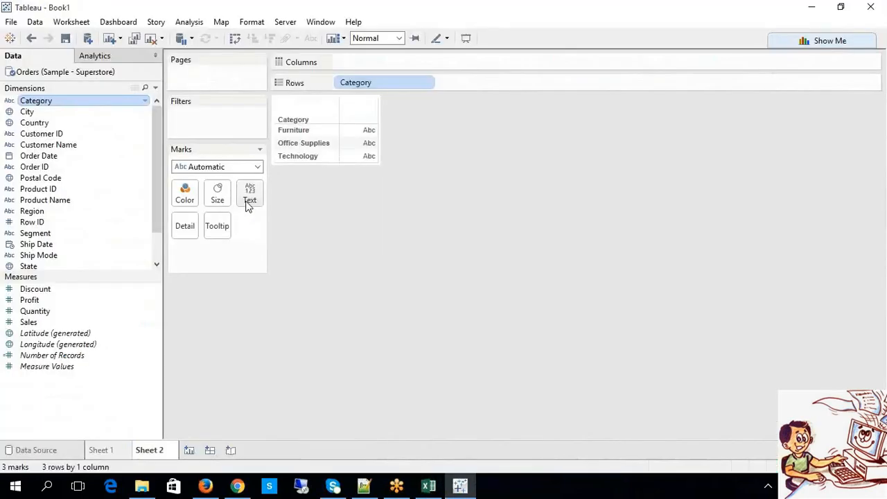
right_click(55, 104)
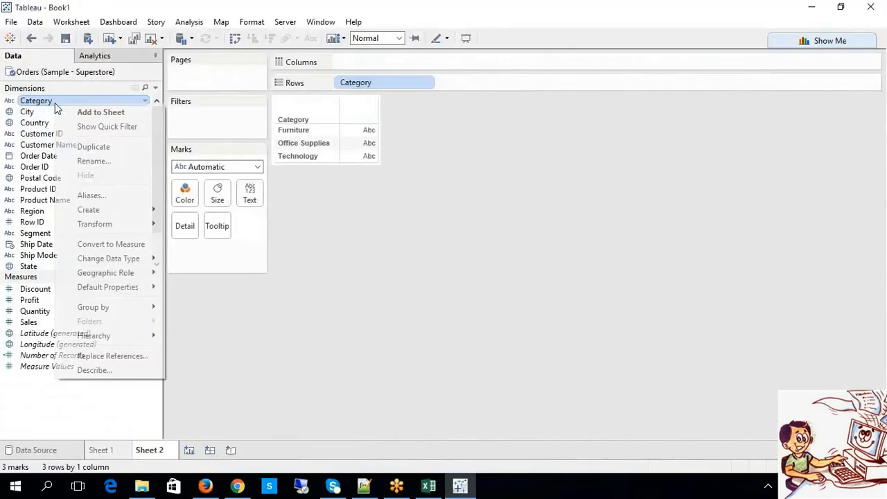
mouse_move(126, 285)
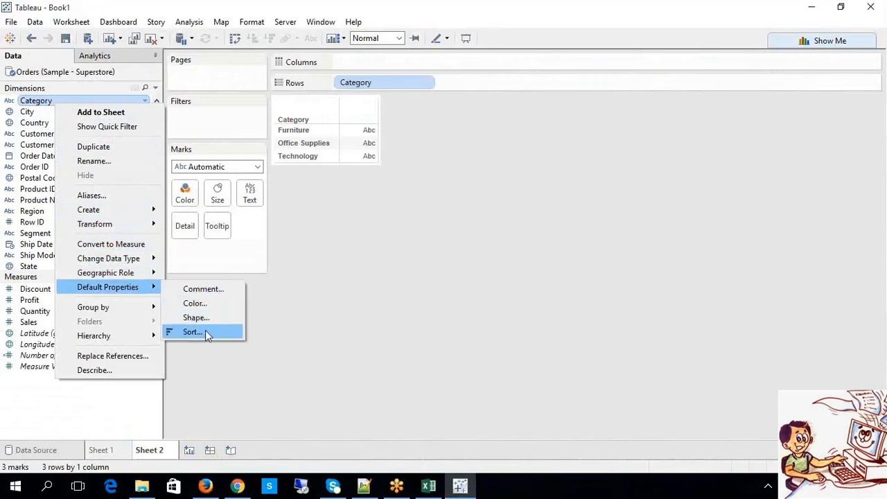
Step: In the Excel notes, color the word "Alais" red in the Textual Abc Dimension line
left_click(429, 486)
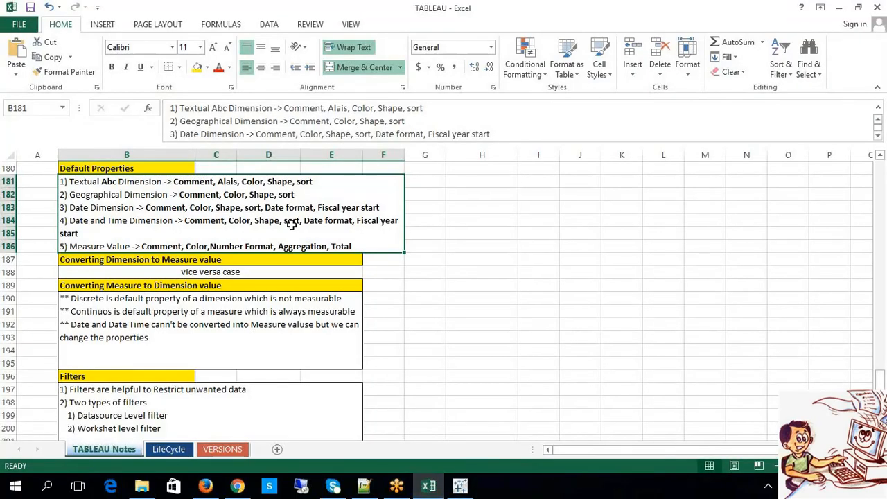
double_click(229, 181)
double_click(227, 181)
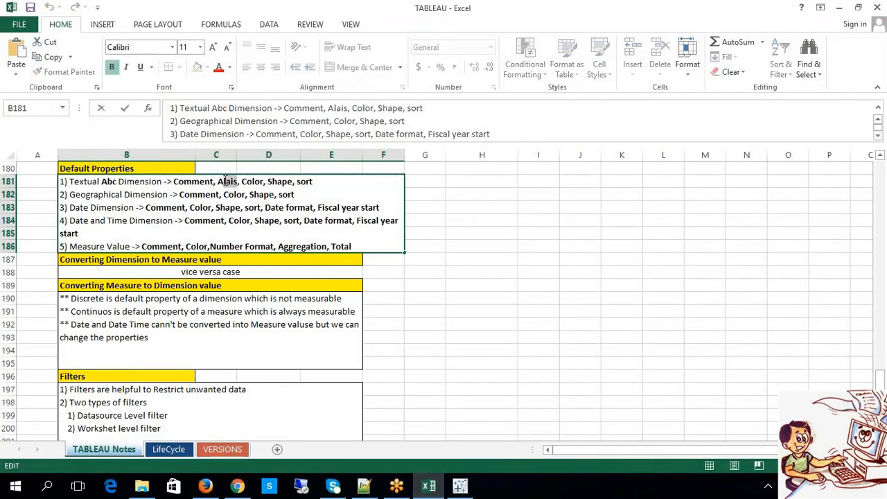
left_click_drag(225, 181, 221, 180)
left_click(219, 67)
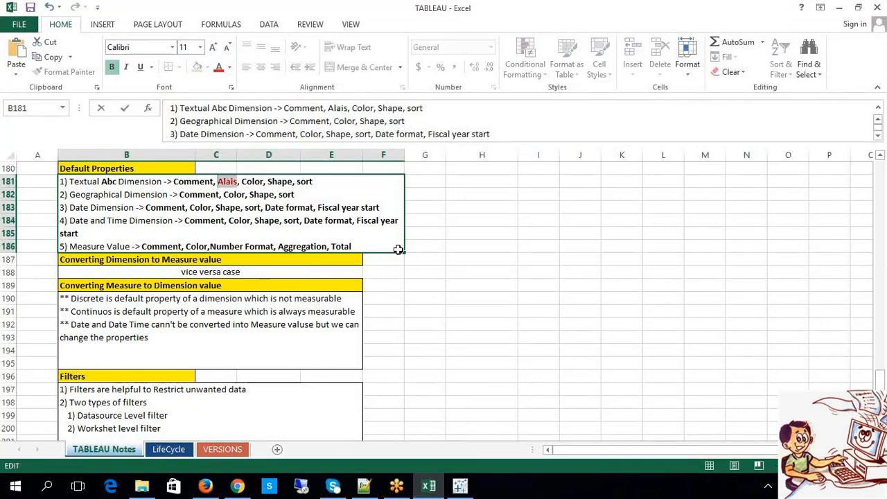
left_click(424, 272)
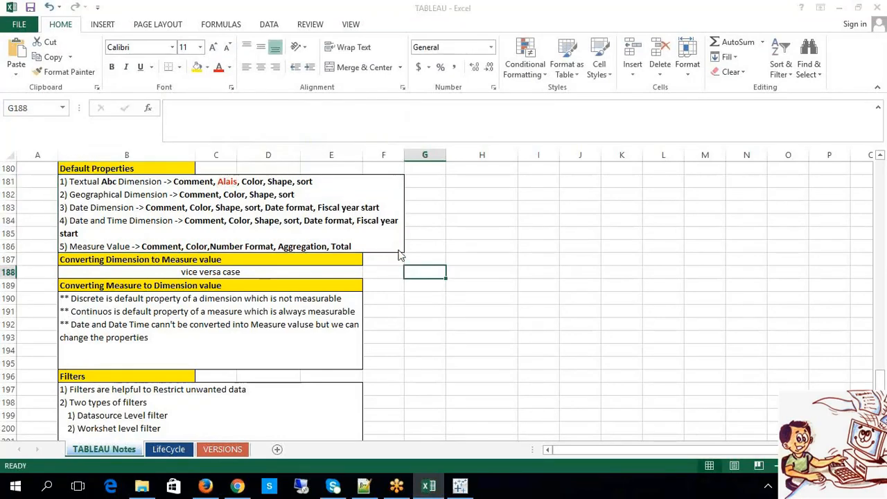
Step: Go back to Tableau and review which default properties are offered for the Category dimension
key("alt+Tab")
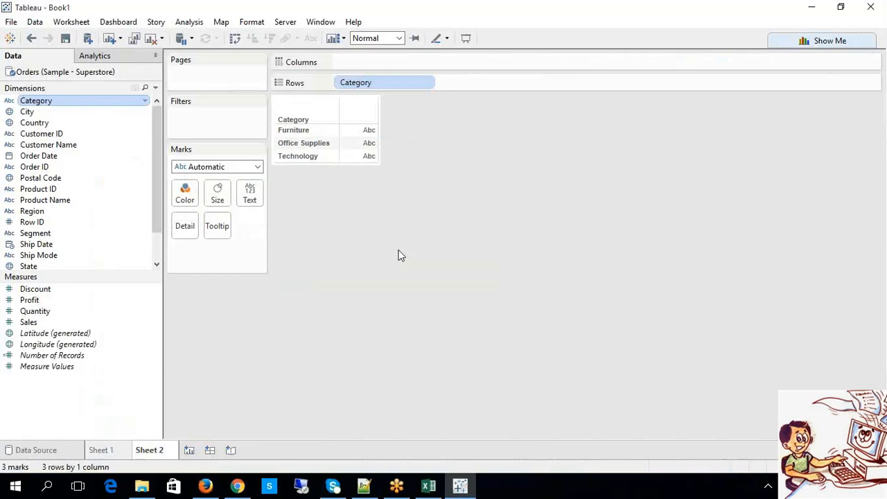
right_click(74, 102)
mouse_move(153, 285)
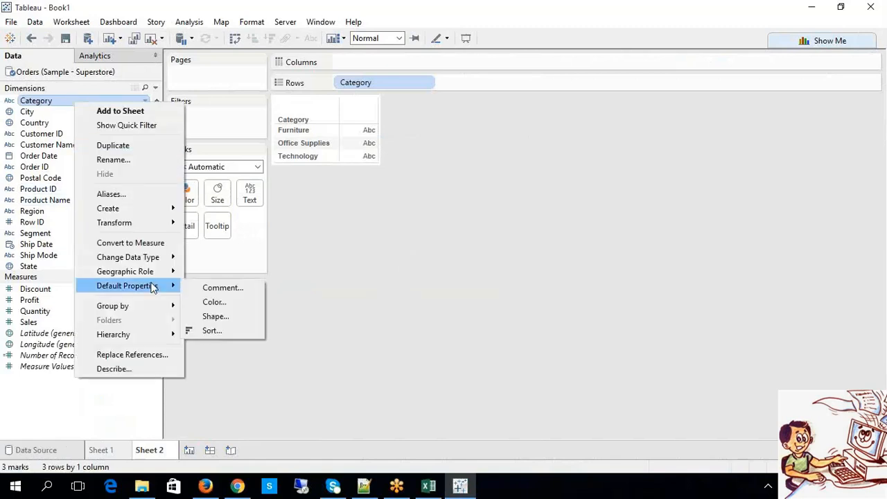
left_click(386, 269)
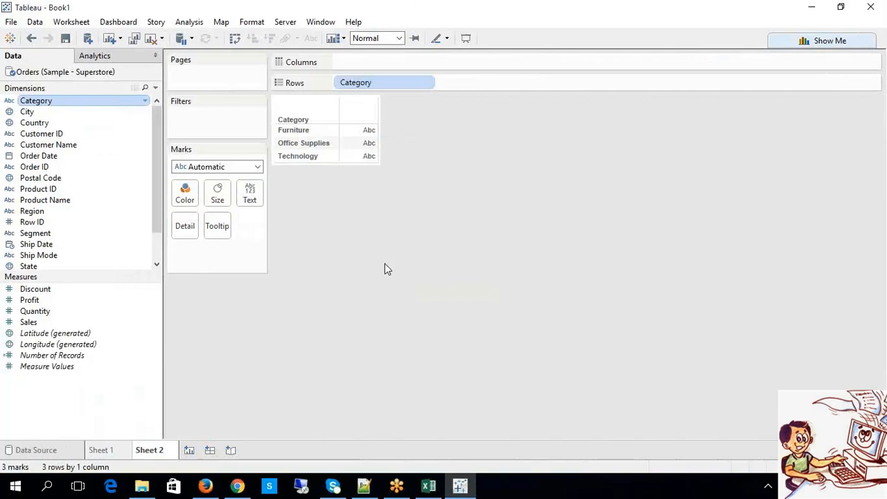
Step: Enter the default comment "Categories of Stores" for the Category dimension
right_click(92, 102)
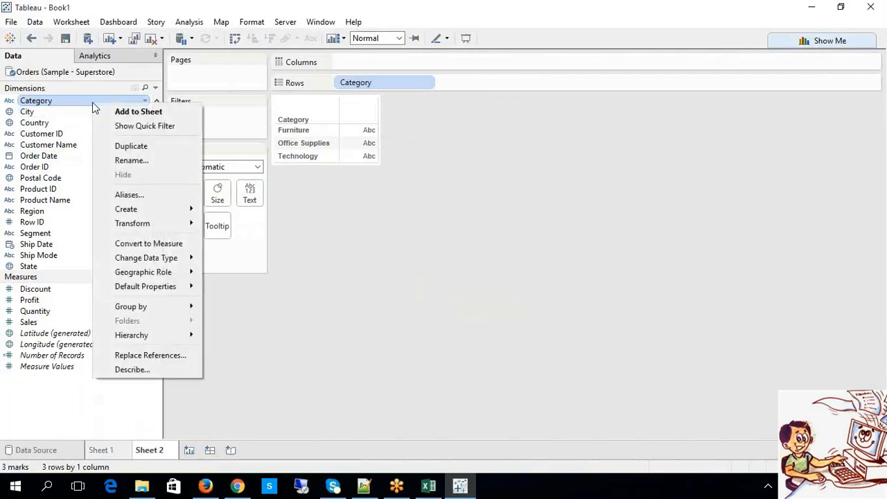
mouse_move(158, 287)
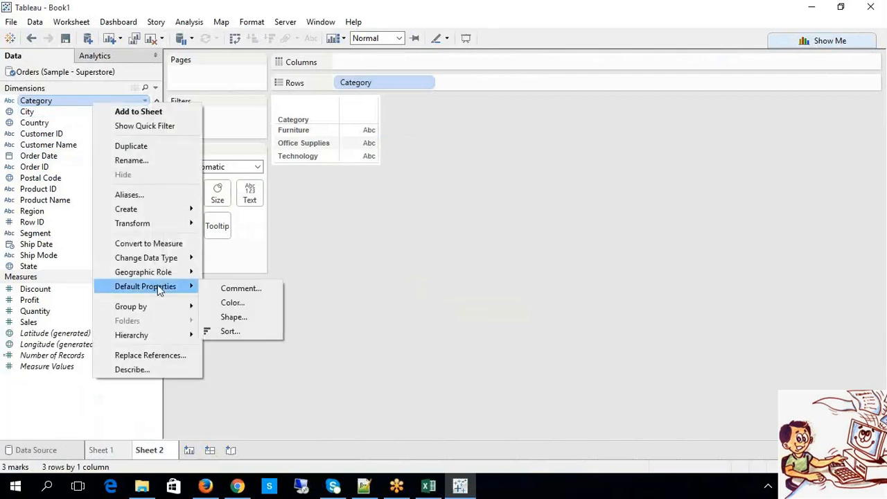
left_click(236, 290)
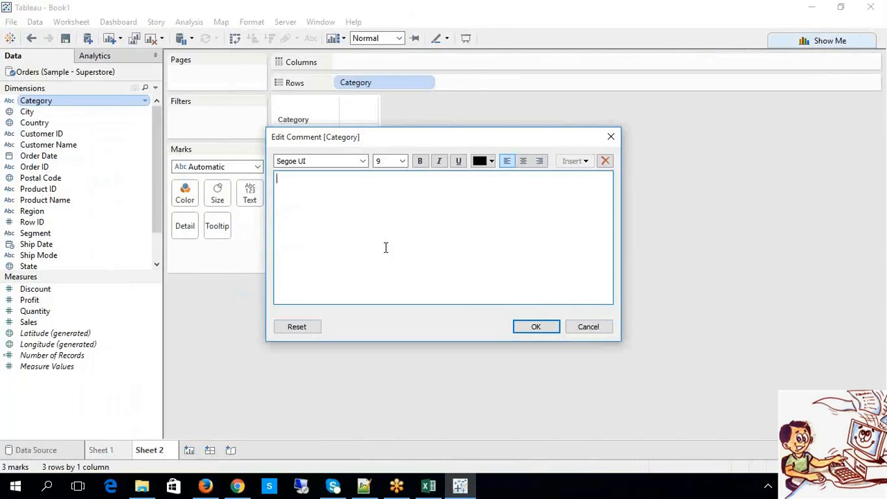
type("This is")
key("BackSpace")
key("BackSpace")
key("BackSpace")
key("BackSpace")
key("BackSpace")
key("BackSpace")
key("BackSpace")
key("BackSpace")
type("categories of Stores")
left_click_drag(281, 181, 270, 186)
type("C")
Step: Format the whole Category comment as bold dark red text and save it
left_click_drag(347, 180, 277, 179)
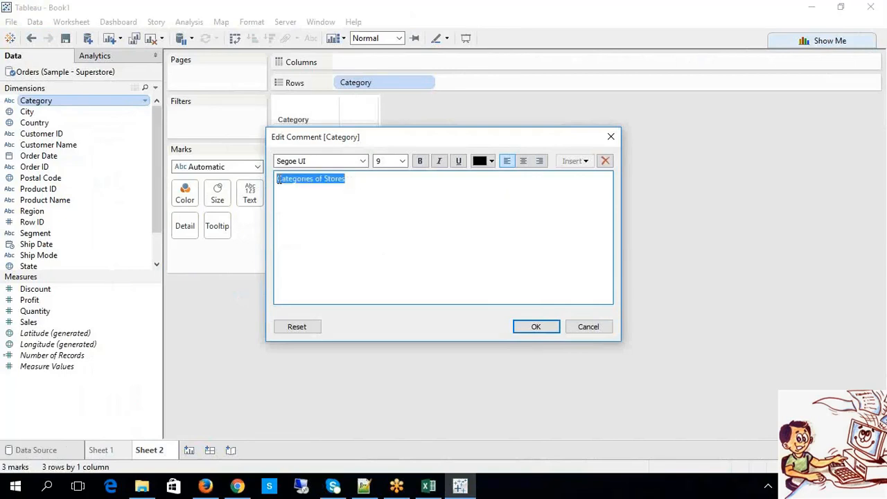
left_click(420, 162)
left_click(491, 162)
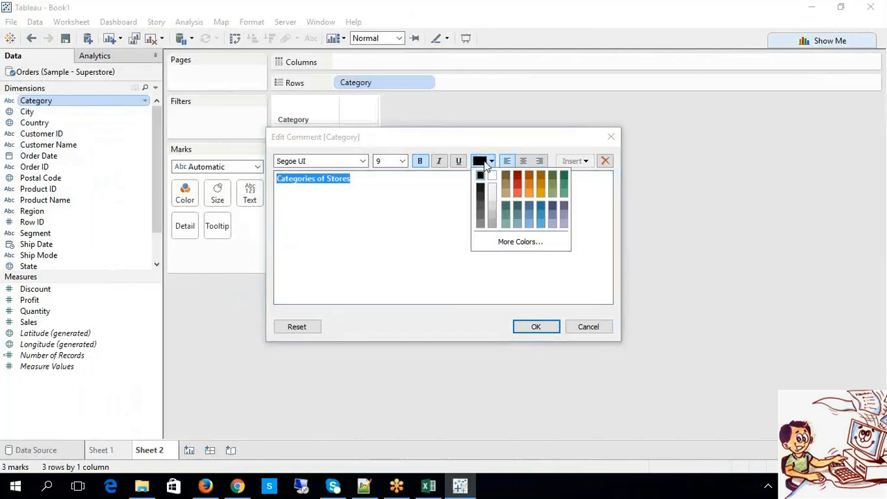
left_click(516, 176)
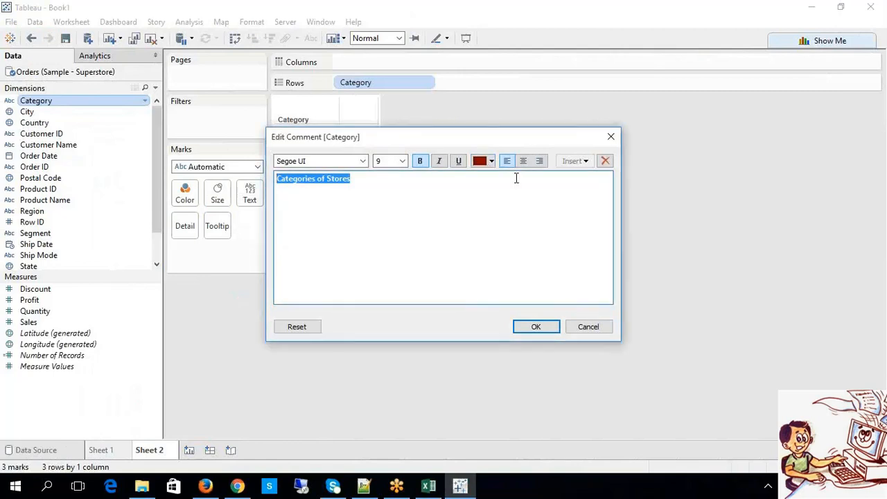
left_click(517, 189)
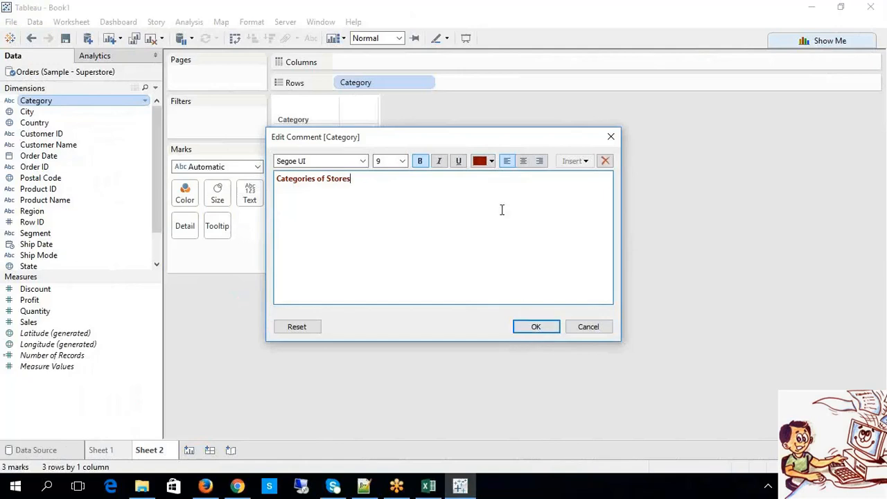
left_click(539, 324)
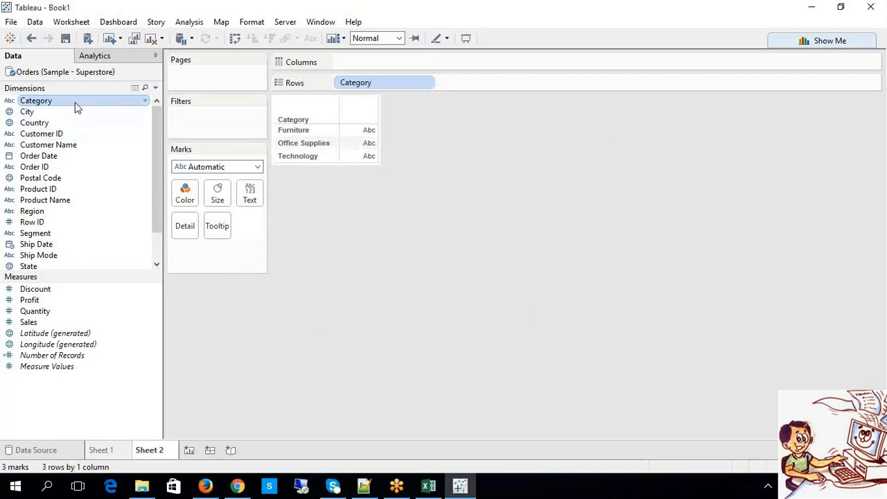
Step: Display the comment tooltip of the Category dimension in the data pane and compare it with the City dimension
mouse_move(75, 102)
mouse_move(112, 101)
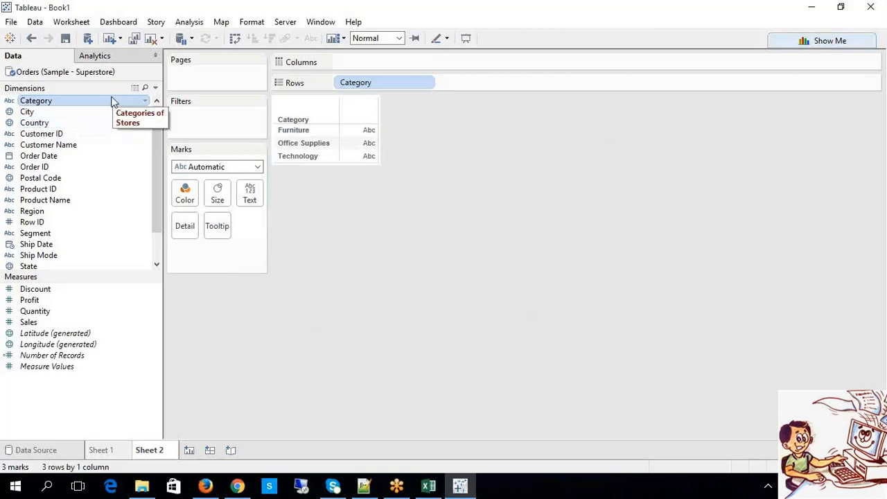
left_click(87, 113)
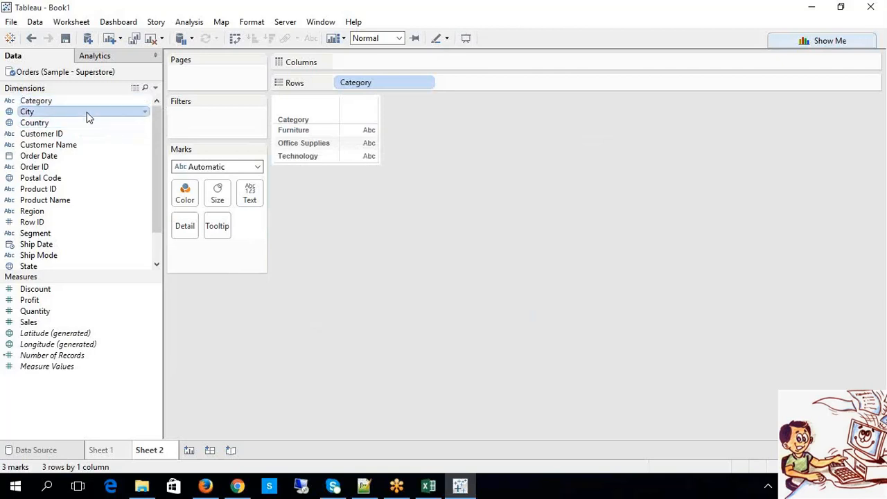
left_click(82, 104)
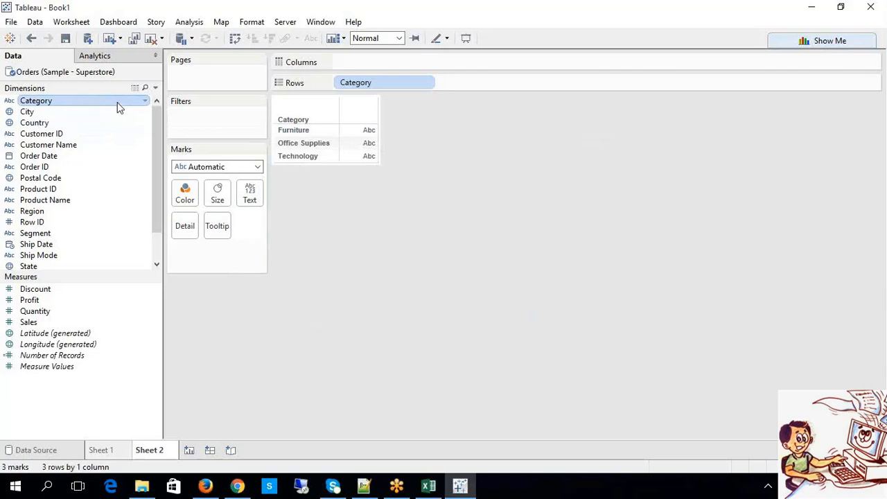
mouse_move(118, 105)
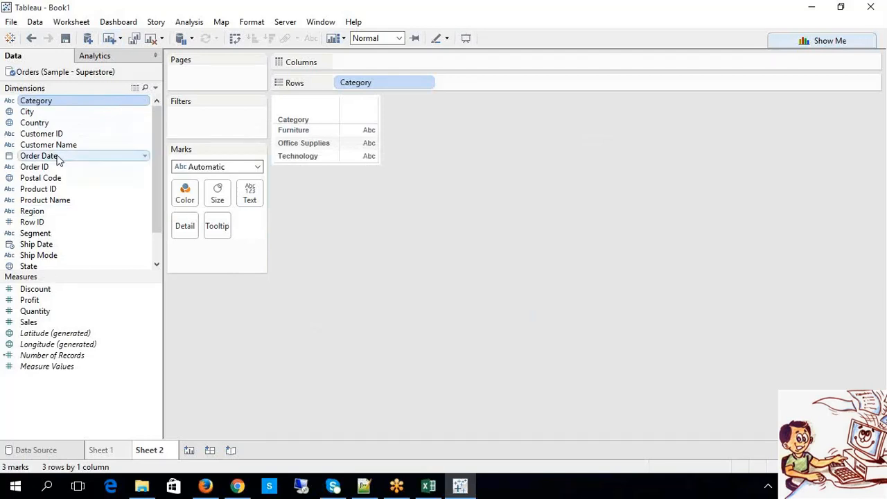
Step: View the default property options available for the Discount measure
left_click(45, 291)
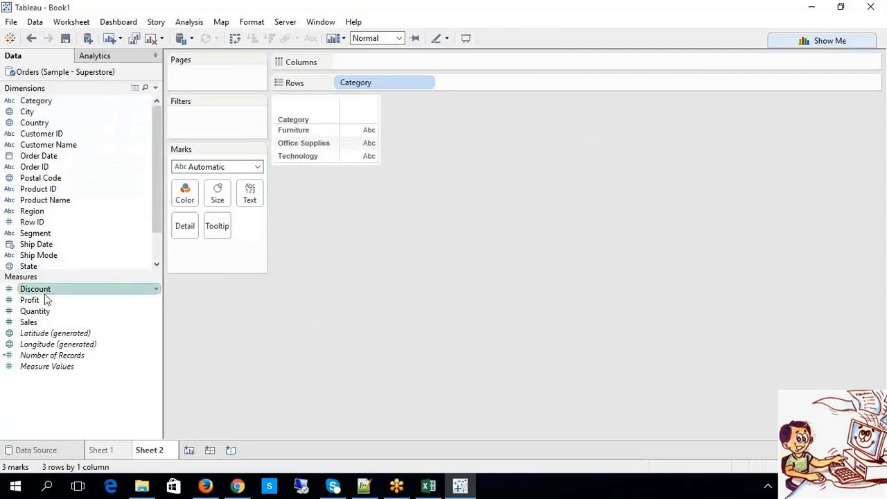
right_click(45, 294)
mouse_move(142, 216)
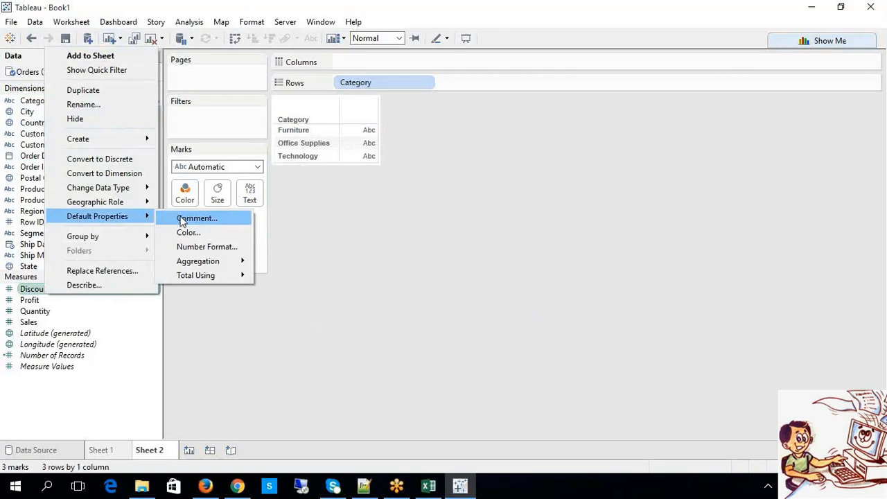
left_click(89, 367)
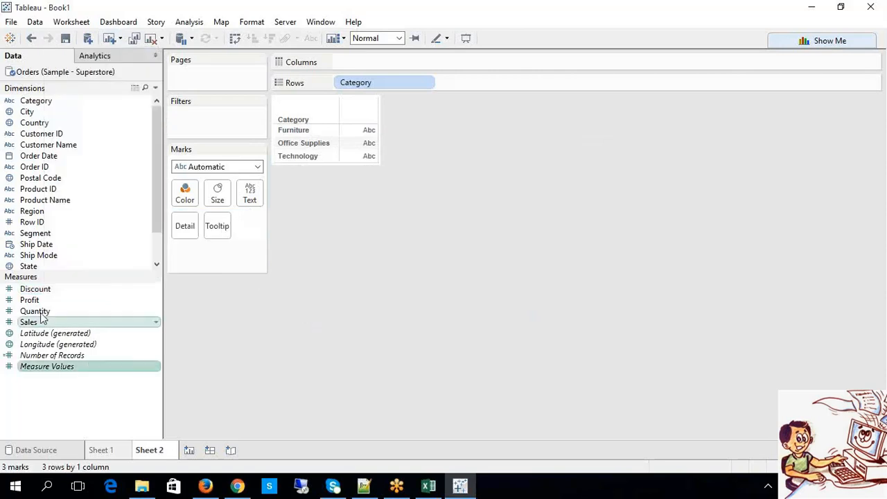
Step: View the default property options available for the Quantity measure, including Comment
left_click(28, 312)
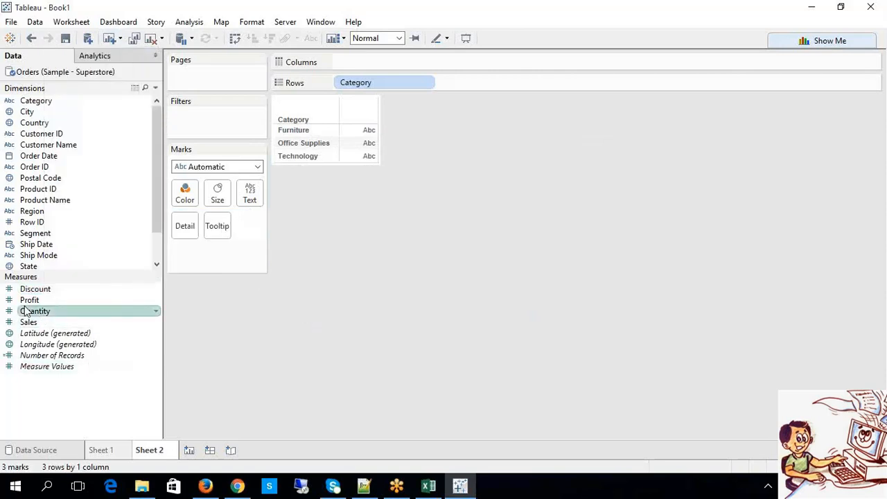
right_click(27, 312)
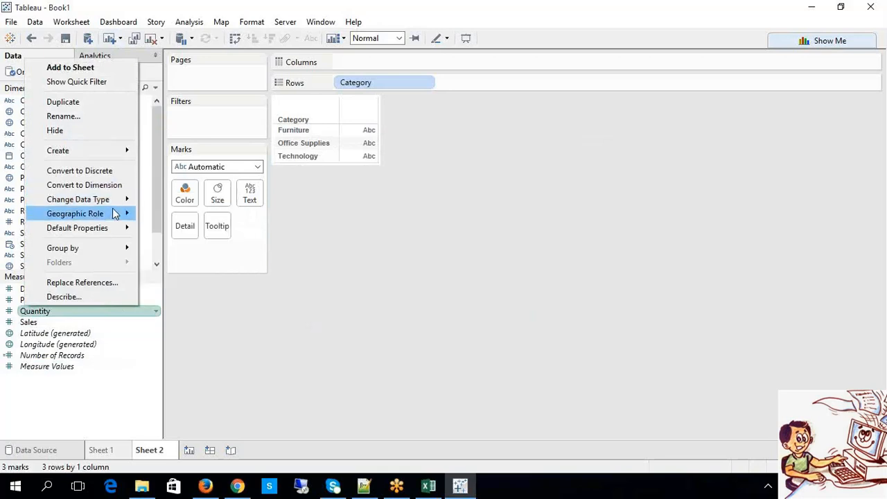
mouse_move(109, 230)
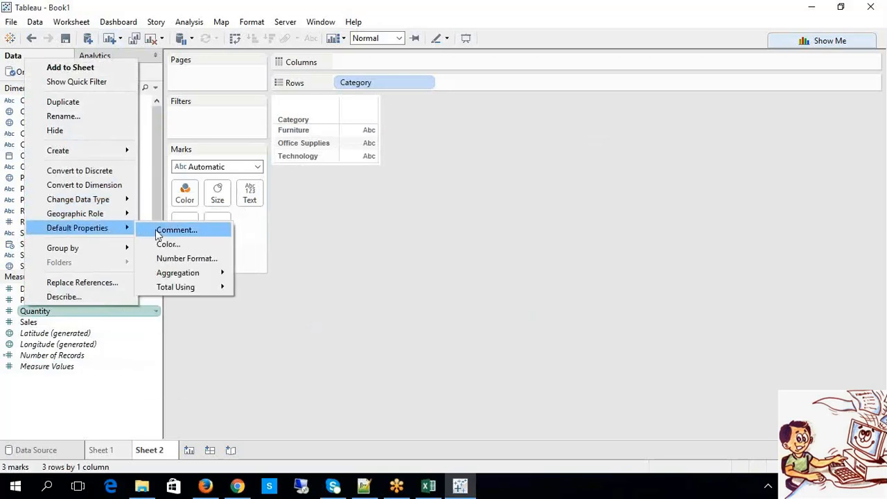
left_click(256, 320)
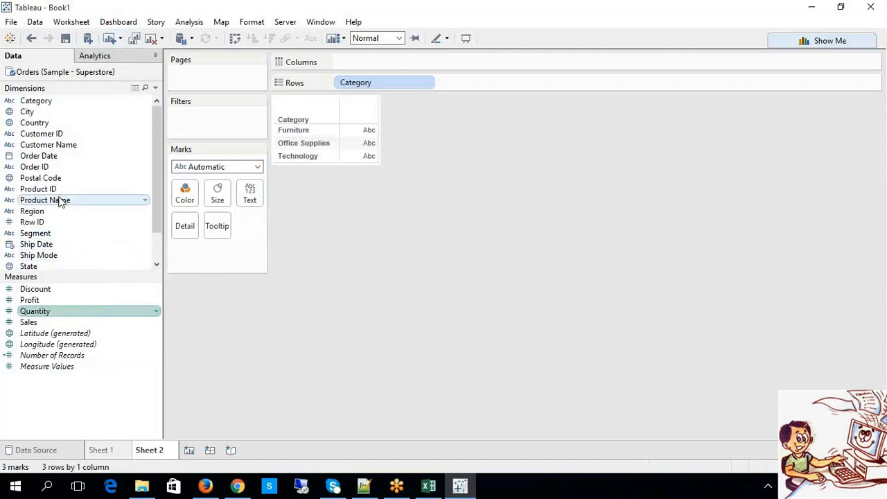
Step: View the default property options available for the Order Date dimension
right_click(38, 157)
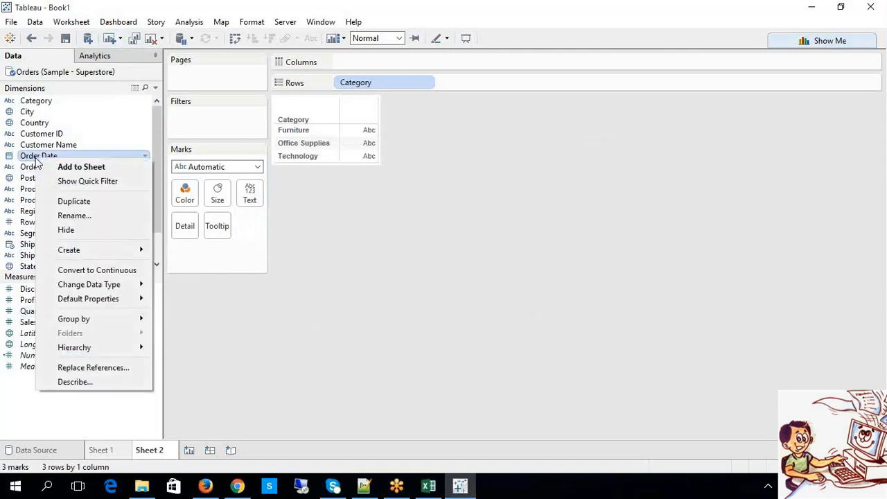
mouse_move(108, 302)
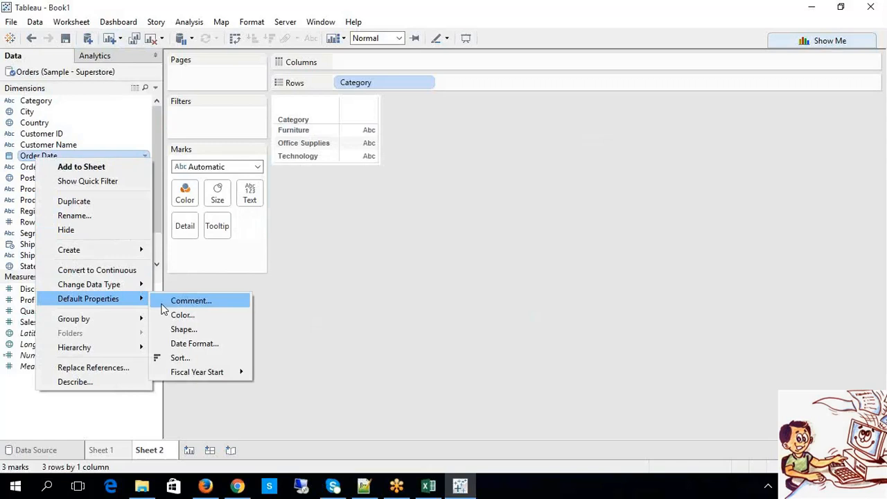
left_click(358, 301)
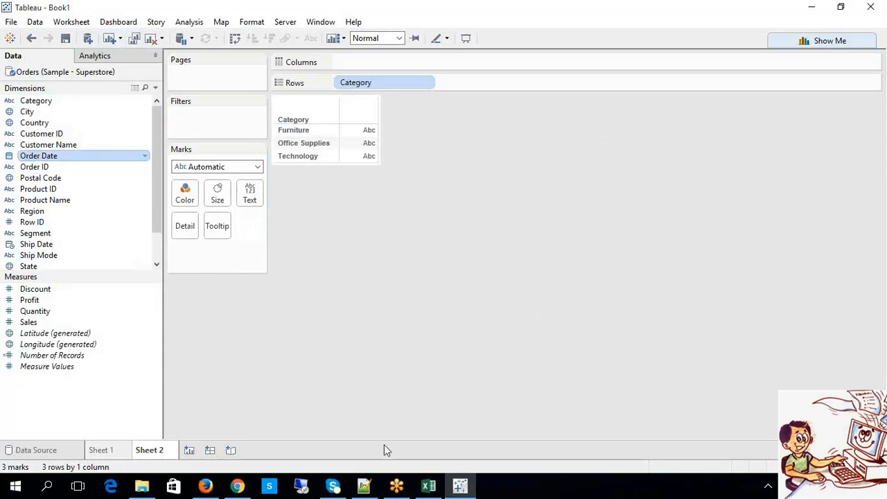
Step: Switch to the Excel notes and review the Default Properties list for each dimension and measure type
left_click(428, 485)
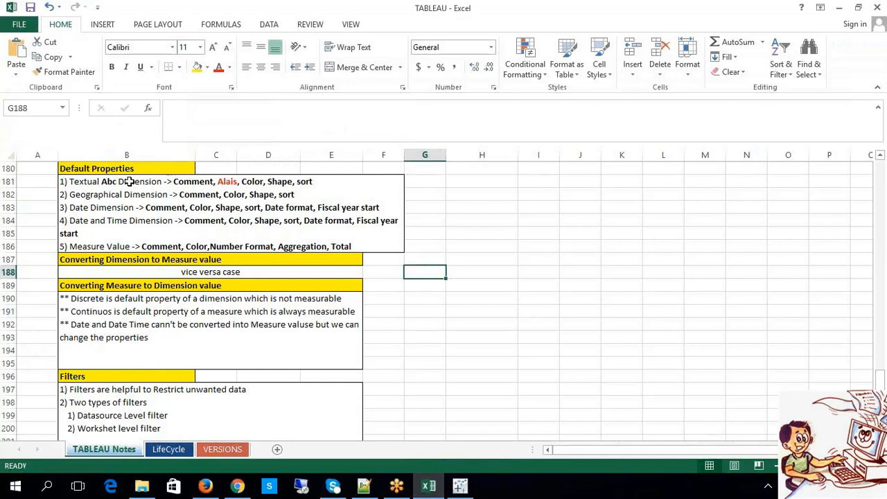
left_click(546, 300)
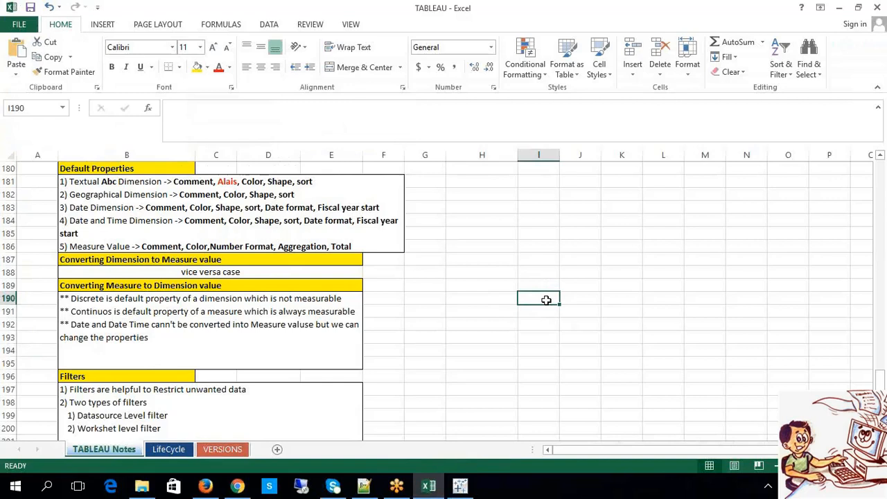
left_click(482, 306)
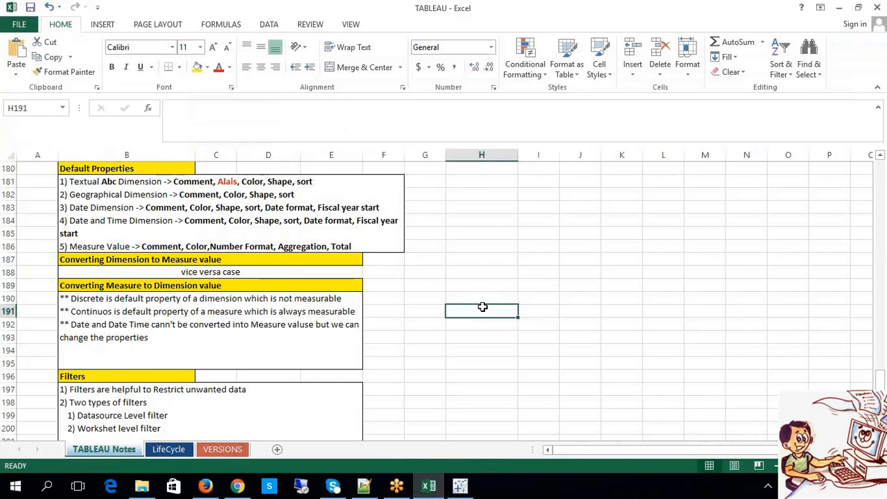
left_click(466, 488)
left_click(469, 489)
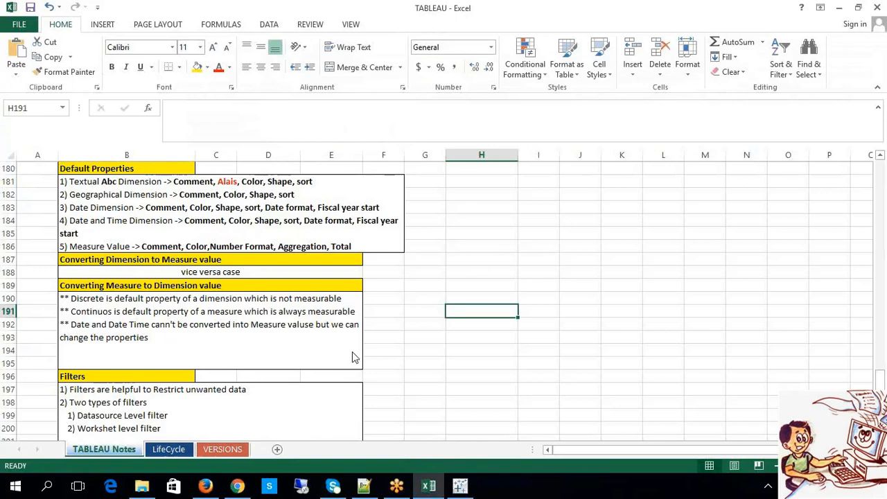
Step: Return to Tableau and color the marks on Sheet 2 by the Category dimension
left_click(459, 487)
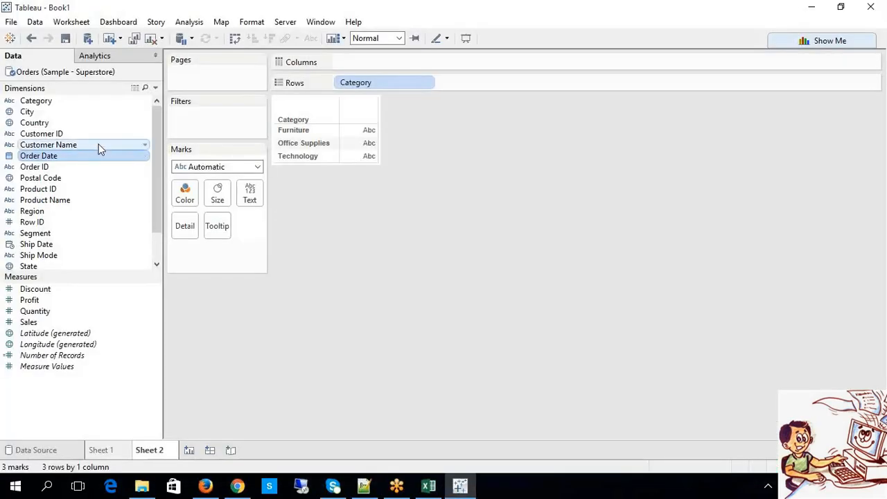
left_click(63, 103)
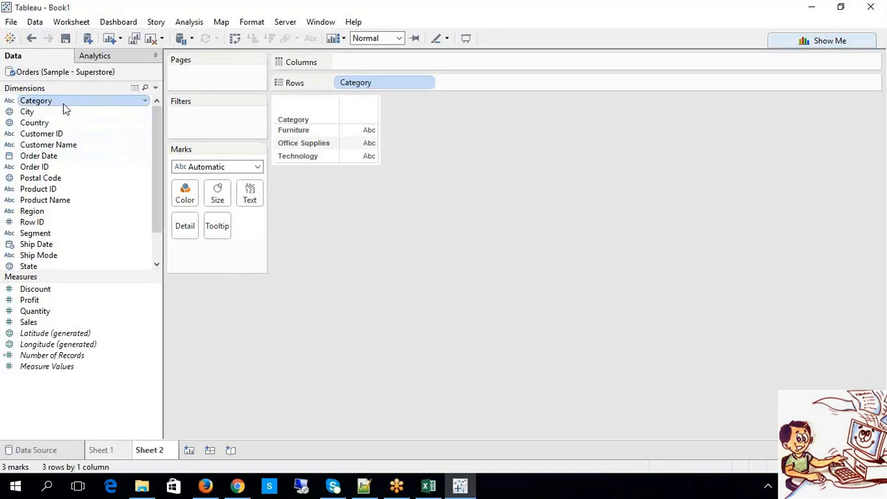
left_click_drag(63, 103, 186, 199)
mouse_move(73, 109)
mouse_move(363, 158)
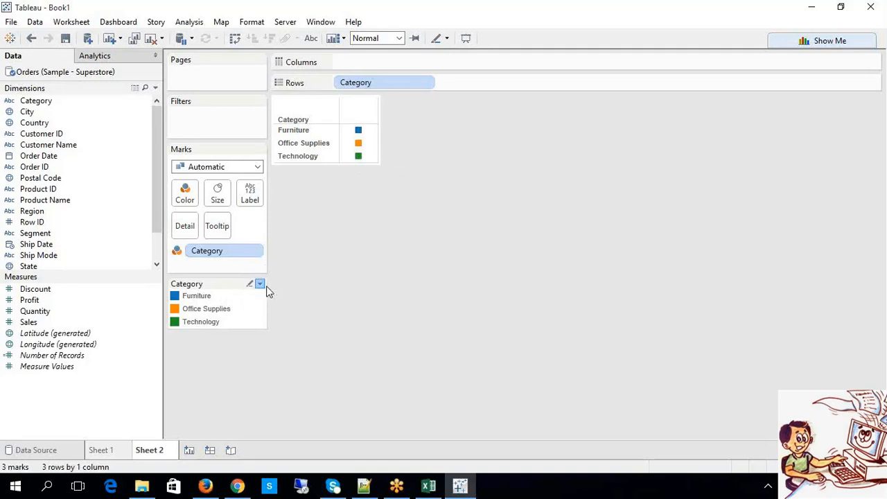
Step: Edit the Category legend colors and assign the red swatch to Furniture
left_click(259, 284)
left_click(236, 297)
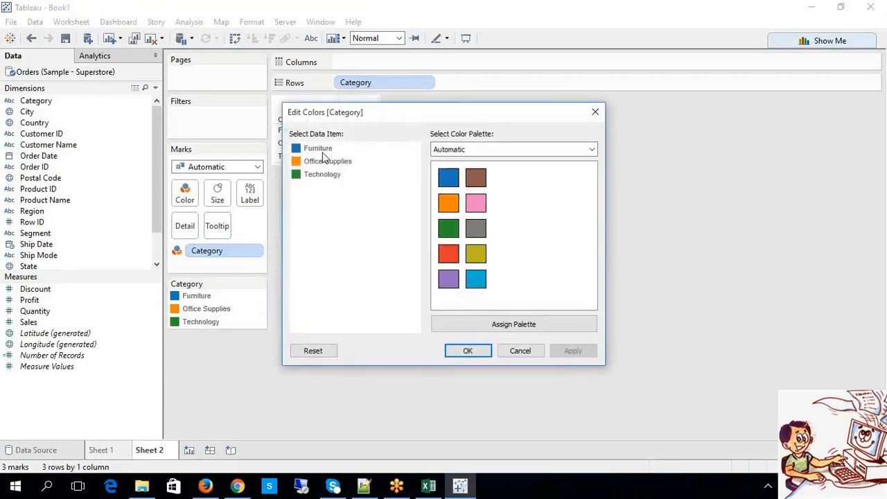
left_click(322, 149)
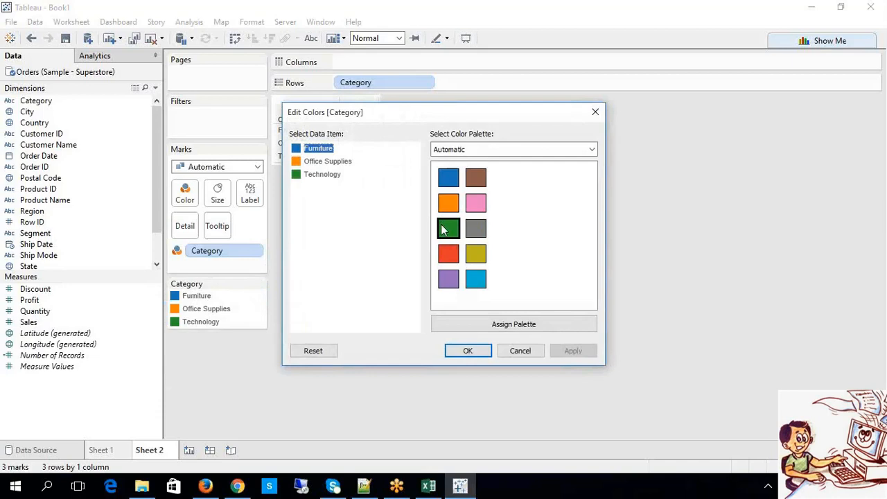
left_click(449, 253)
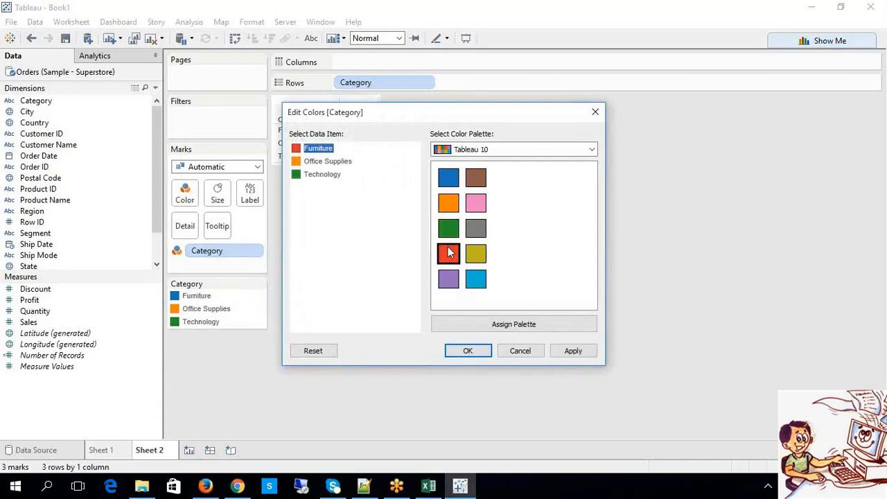
Step: Assign Office Supplies a medium orange shade from the Orange palette
left_click(328, 165)
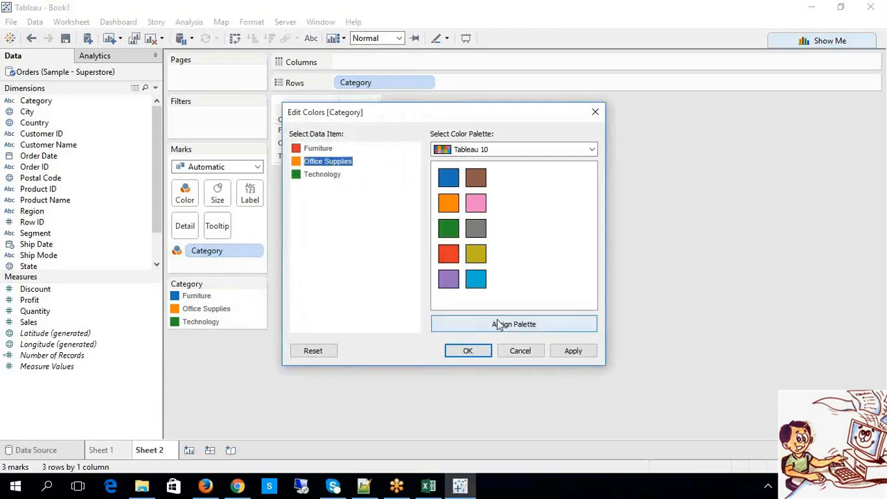
left_click(485, 149)
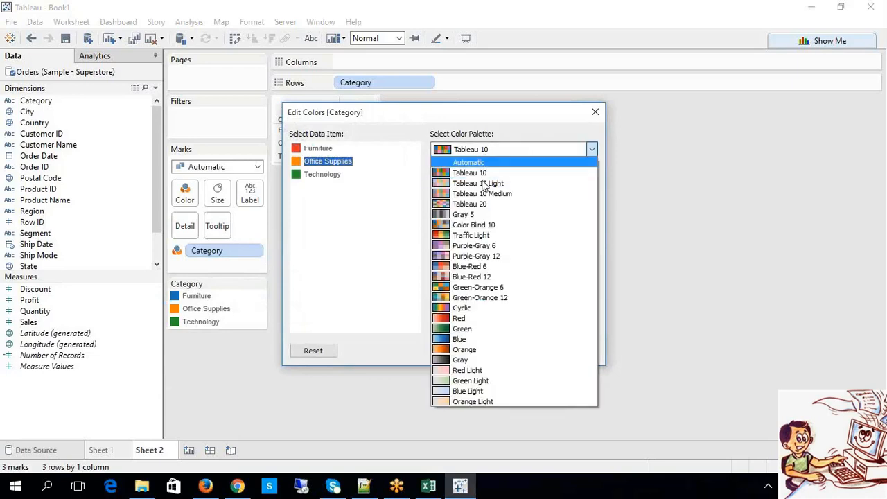
left_click(472, 349)
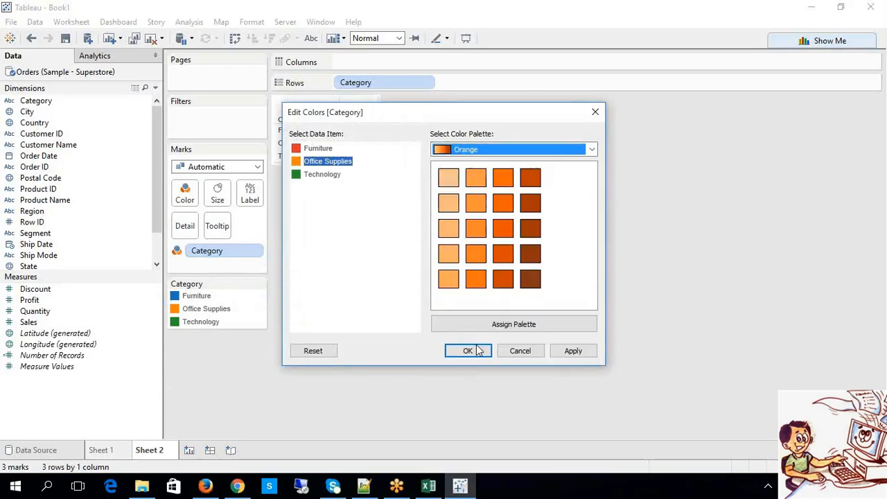
left_click(483, 231)
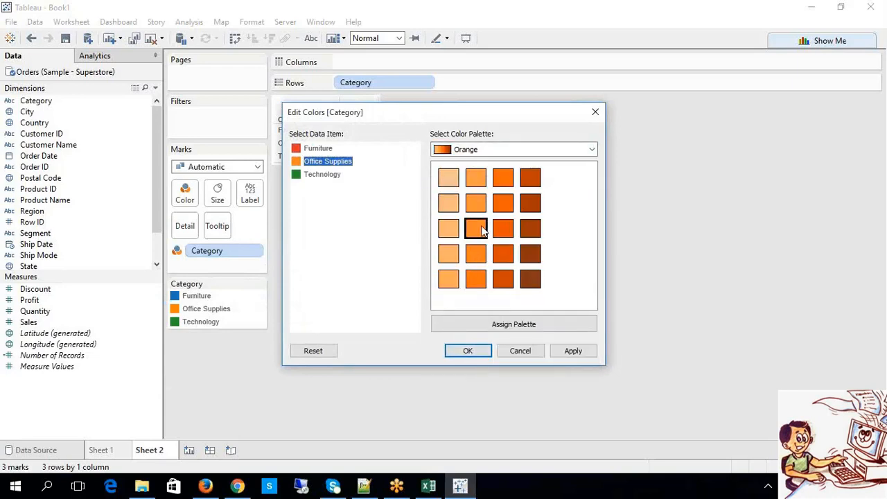
Step: Assign Technology the darkest shade of the Green palette and apply the edited Category colors
left_click(318, 178)
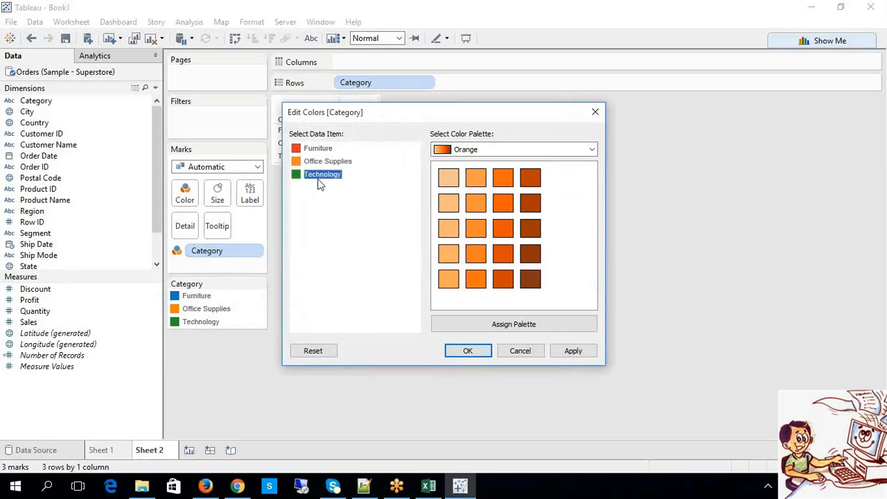
left_click(455, 151)
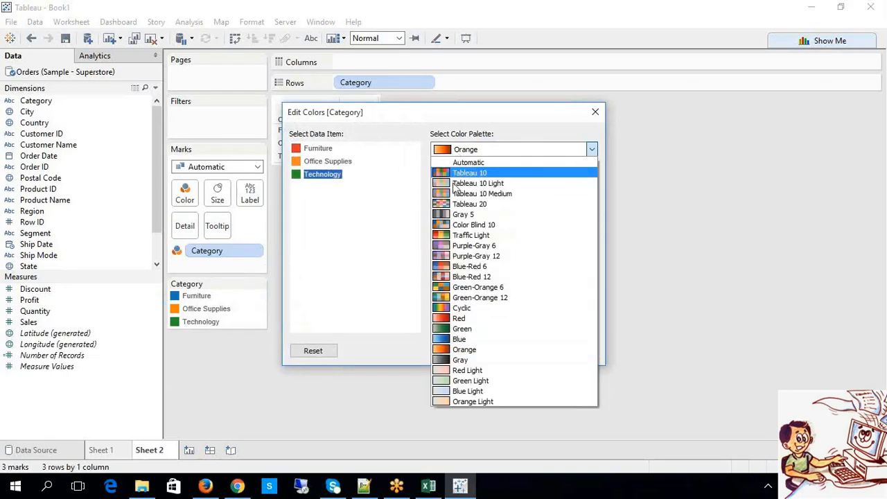
left_click(461, 329)
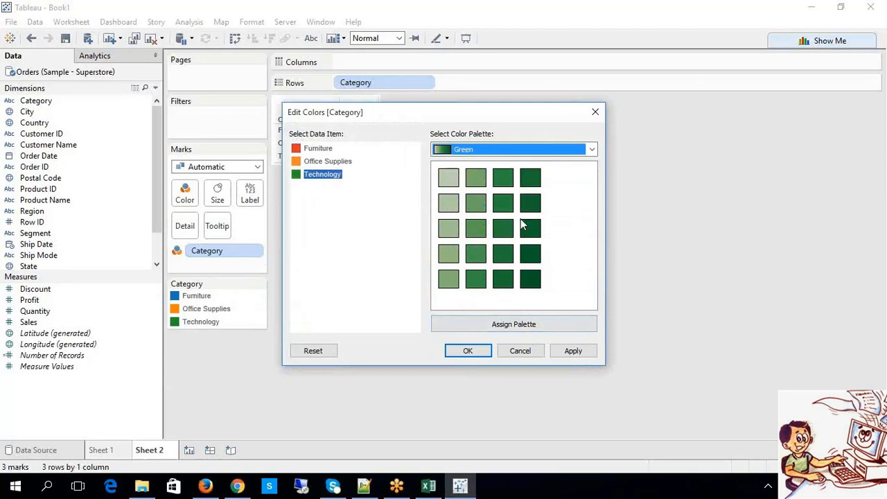
left_click(530, 279)
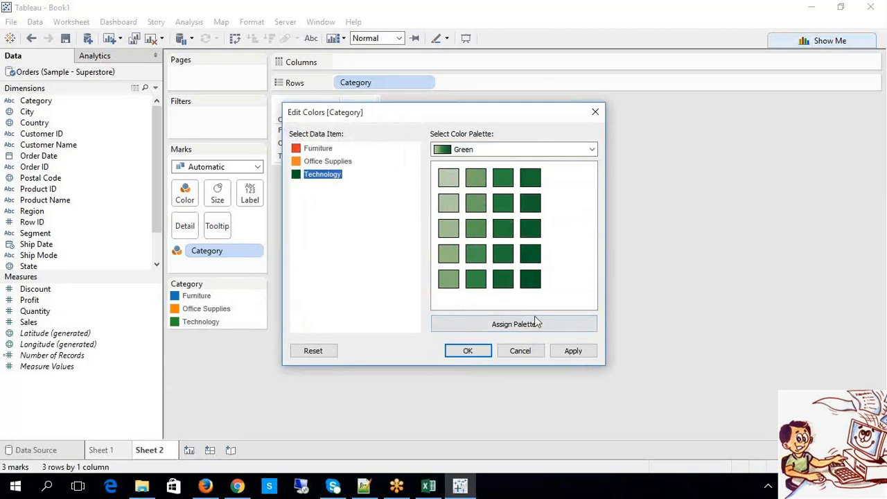
left_click(575, 350)
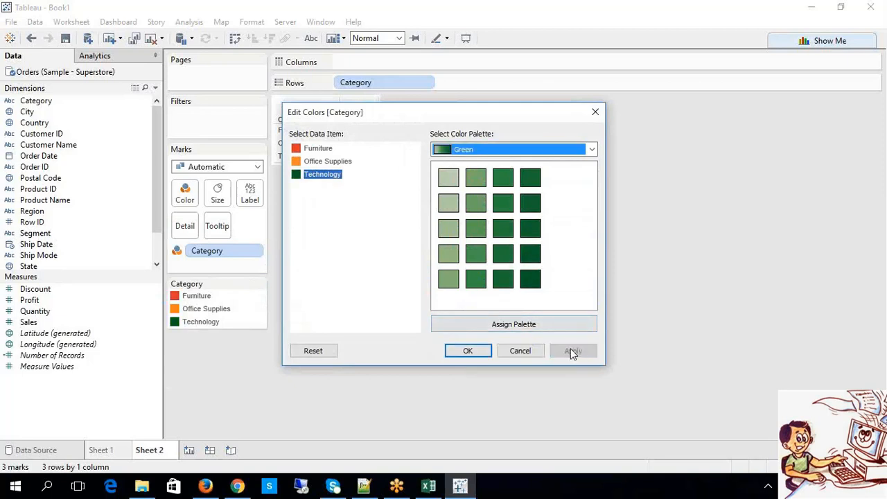
left_click(468, 351)
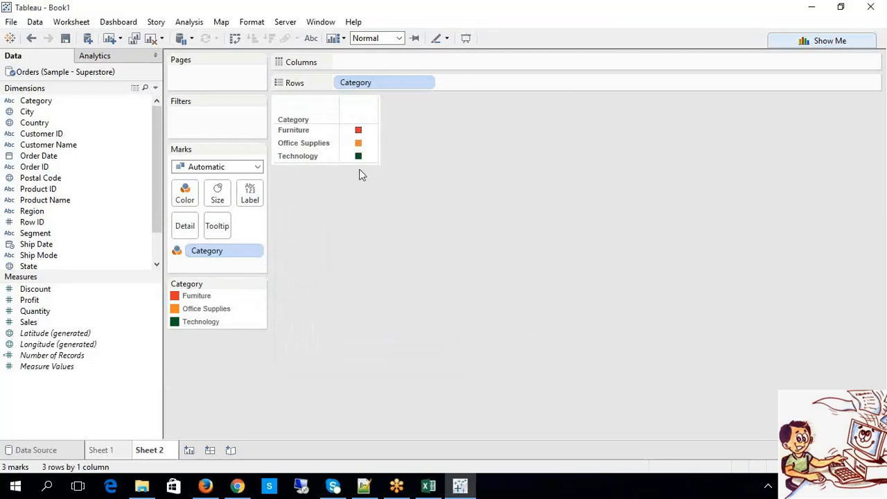
left_click(359, 133)
right_click(360, 134)
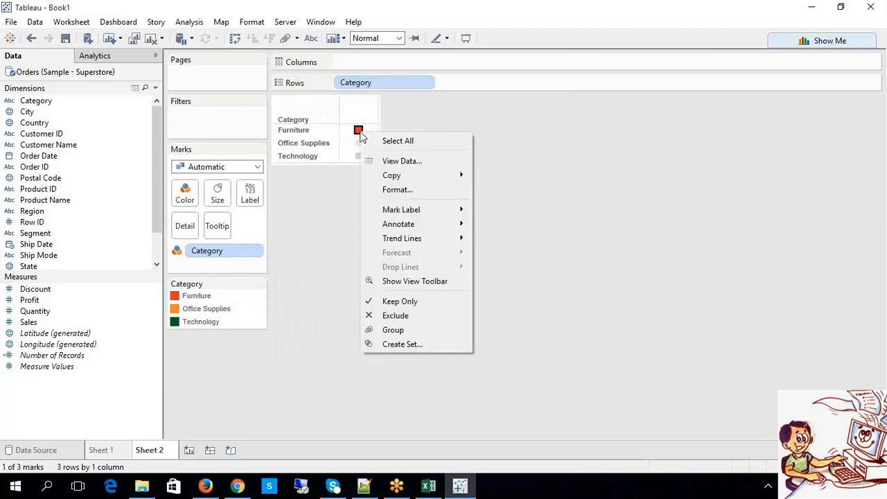
left_click(392, 192)
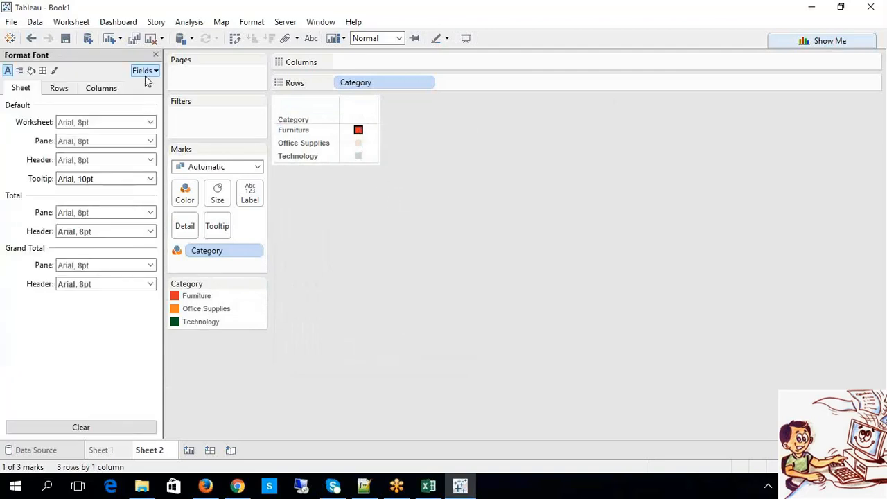
left_click(155, 55)
left_click(467, 217)
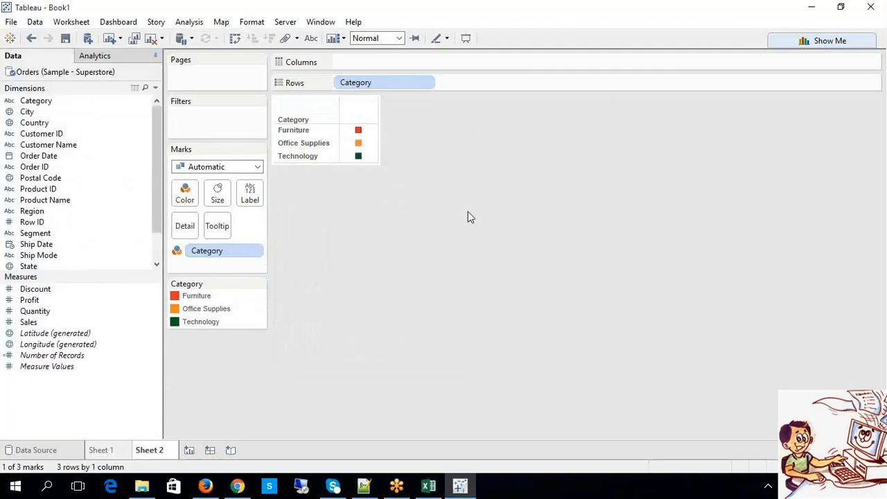
right_click(75, 104)
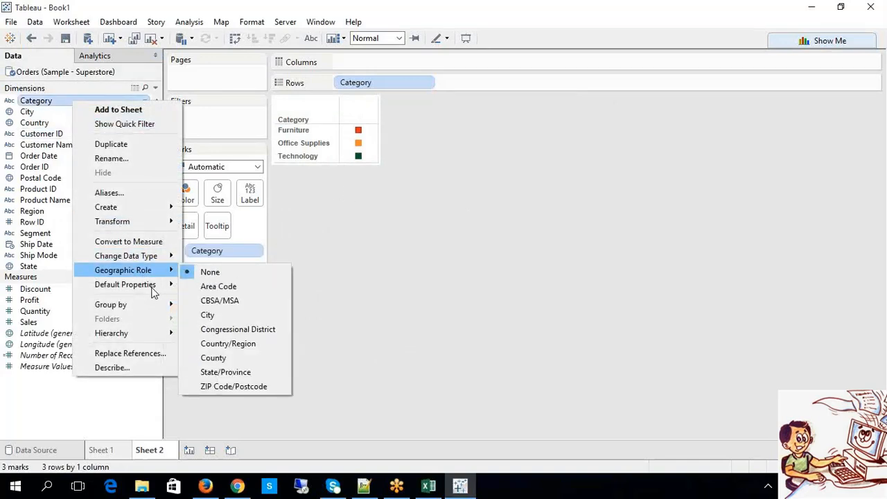
left_click(442, 279)
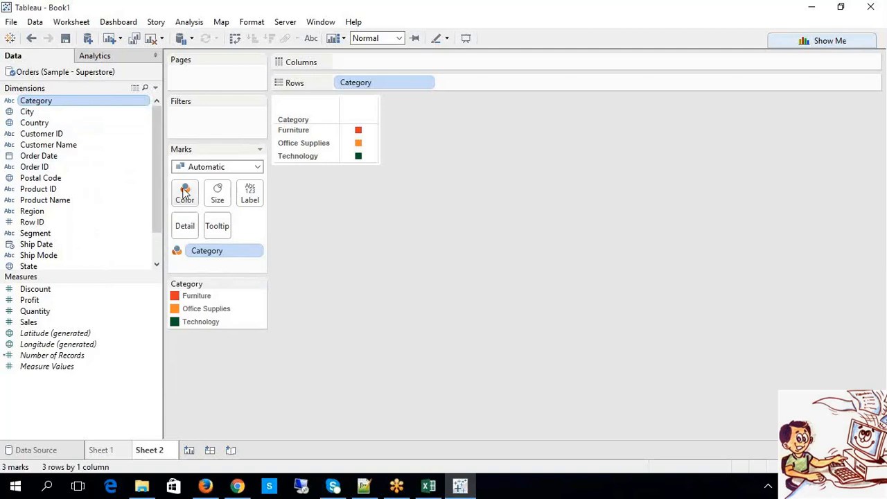
right_click(111, 104)
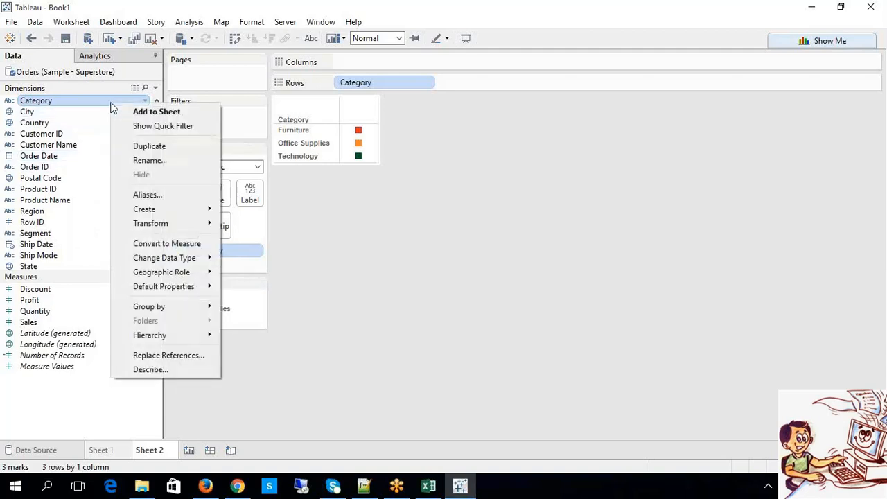
left_click(84, 103)
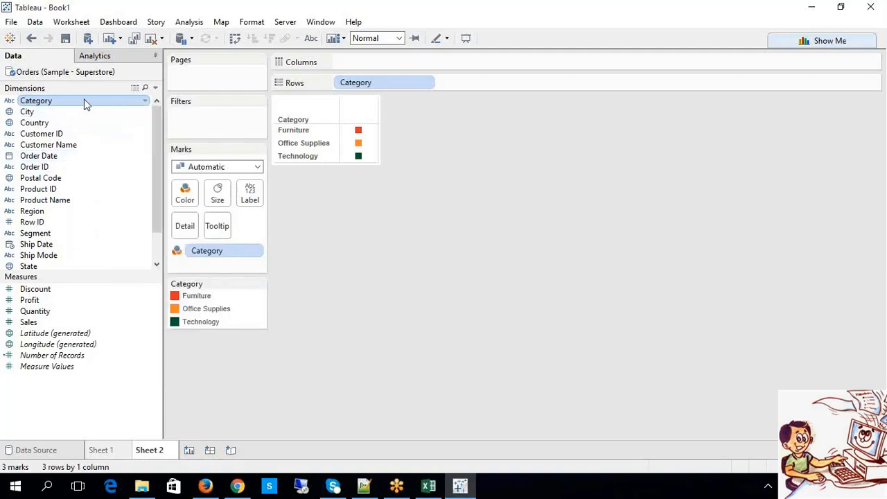
Step: Set the default color of Office Supplies to pink from the Tableau 10 palette in Category's default properties and apply it
right_click(86, 104)
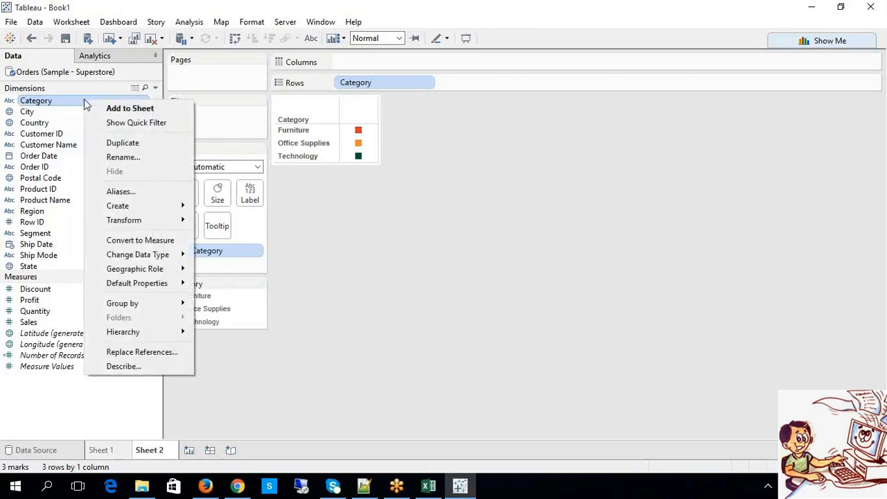
mouse_move(166, 286)
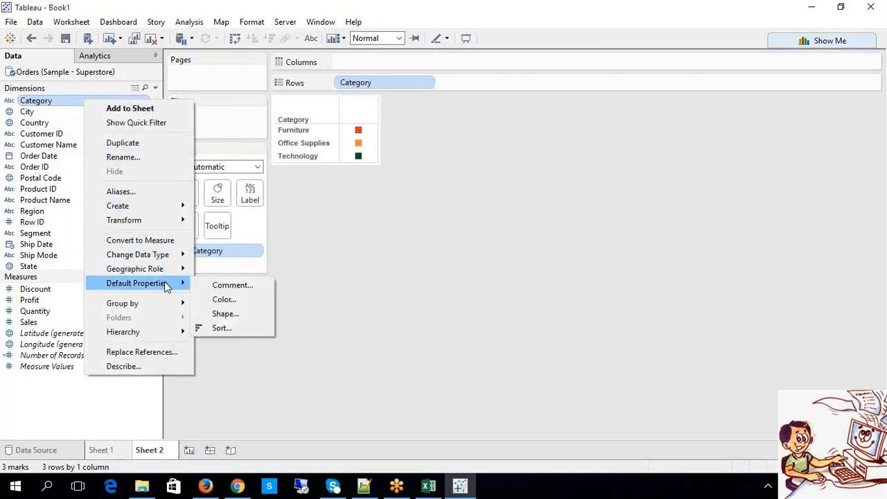
left_click(216, 298)
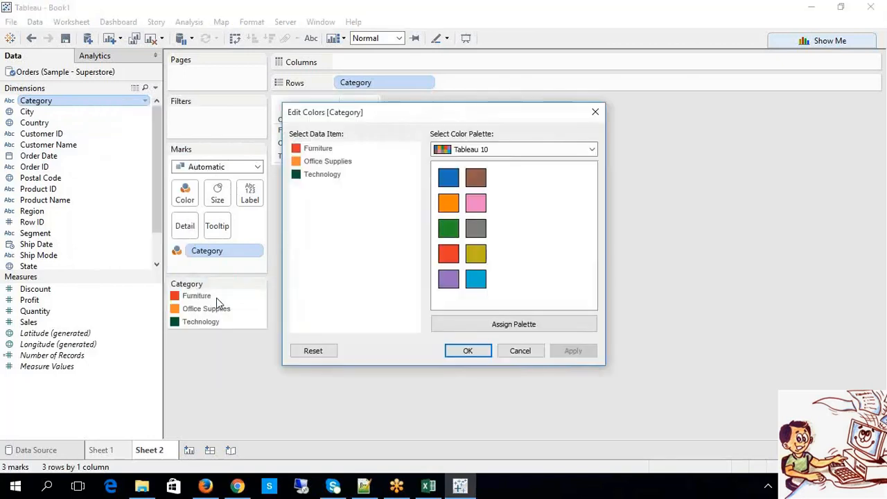
left_click(330, 163)
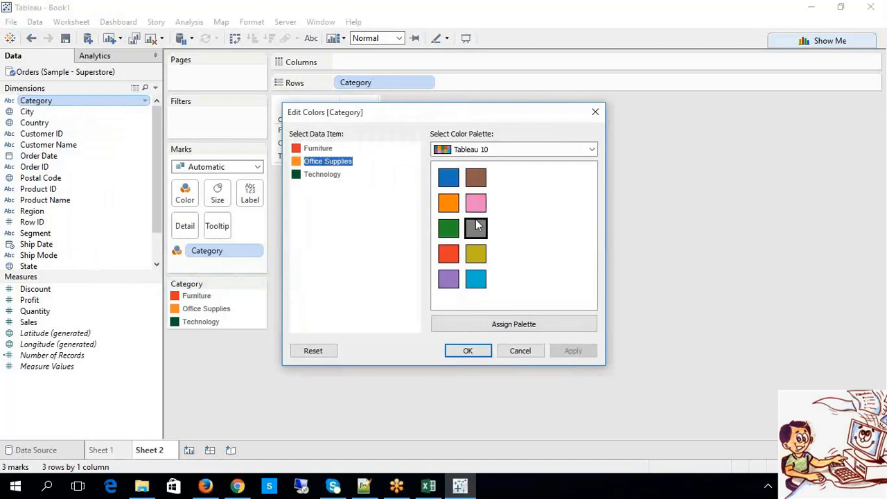
left_click(477, 208)
left_click(575, 350)
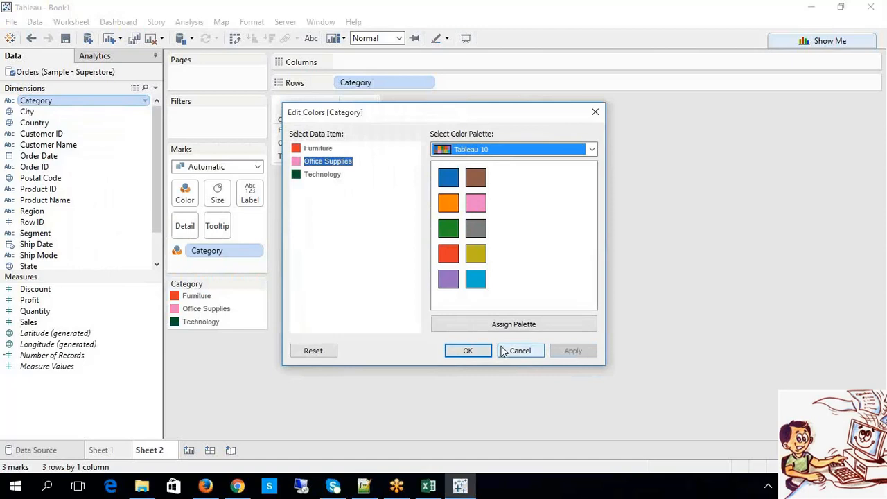
Step: Accept the Category colors, reopen Category's default color settings to review the assigned colors, and accept them again
left_click(468, 351)
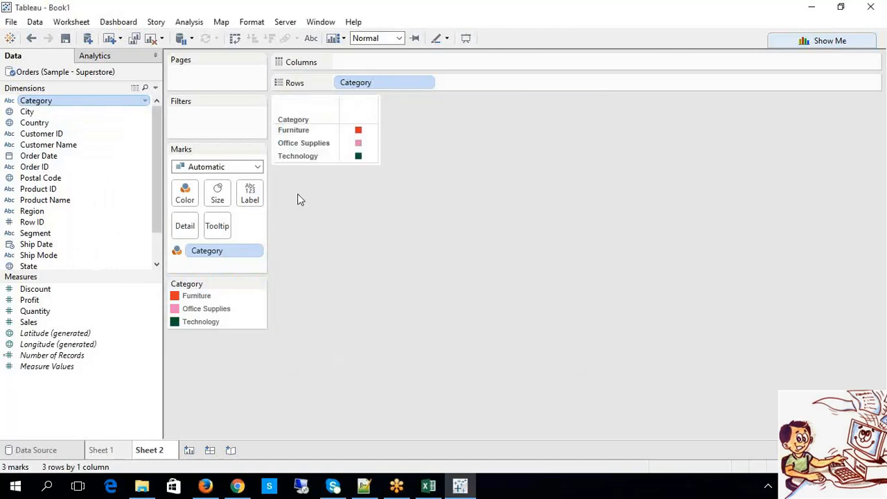
right_click(101, 106)
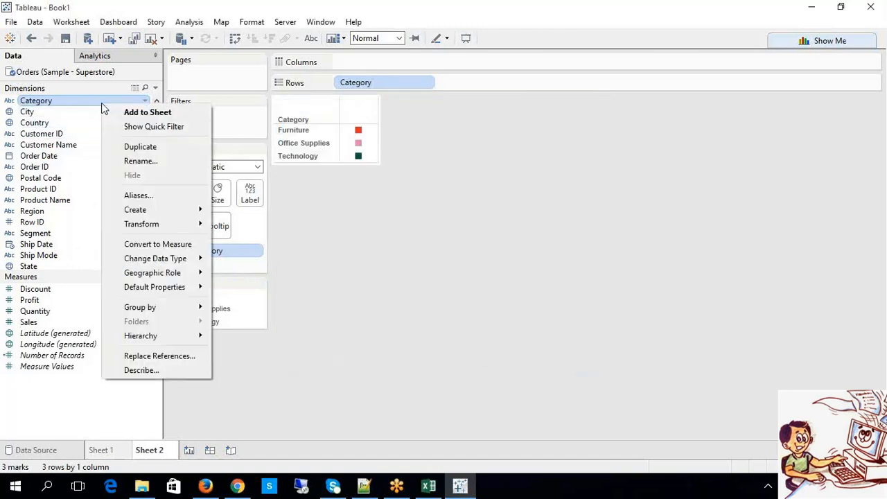
mouse_move(184, 286)
left_click(234, 305)
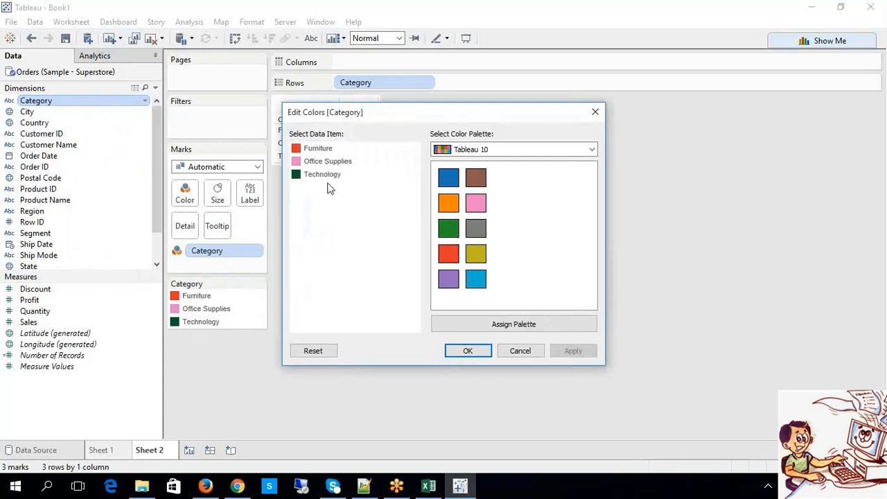
left_click(466, 358)
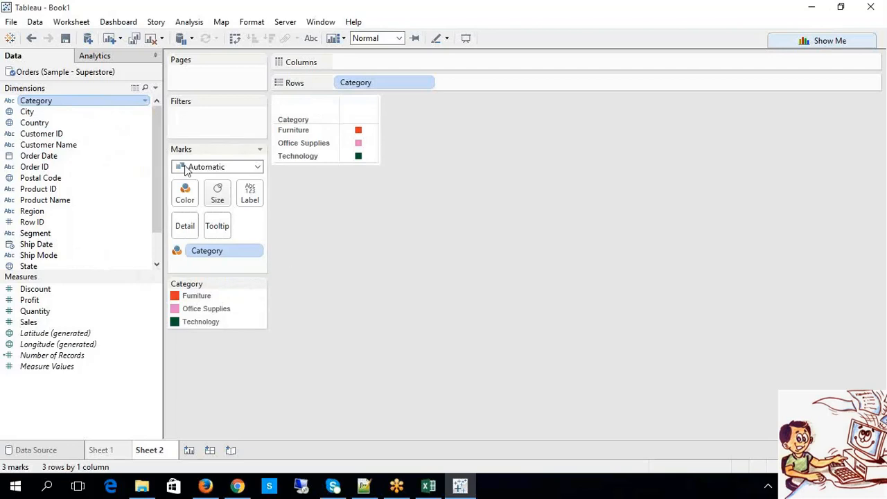
Step: Review the default properties available for the Order Date dimension
left_click(93, 157)
right_click(94, 160)
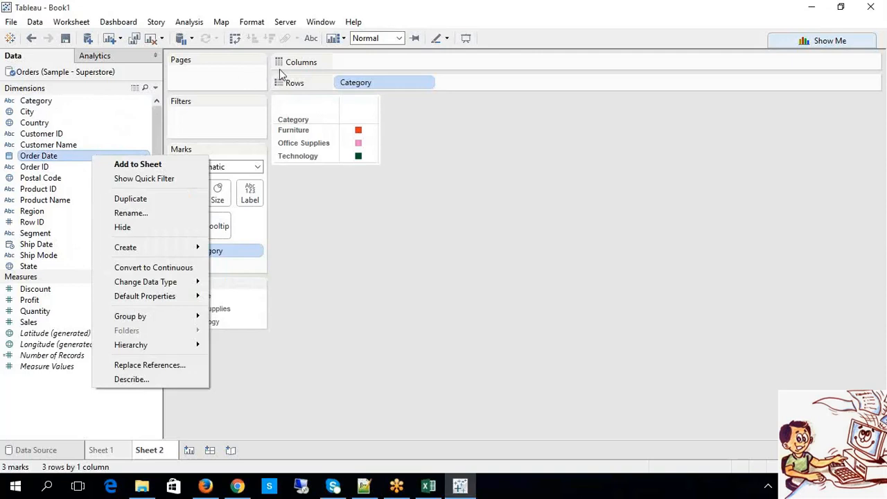
left_click(382, 23)
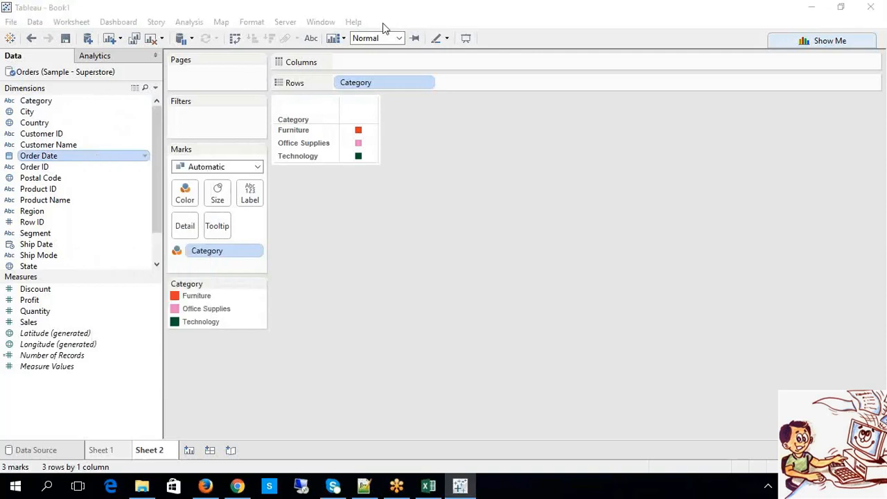
right_click(109, 163)
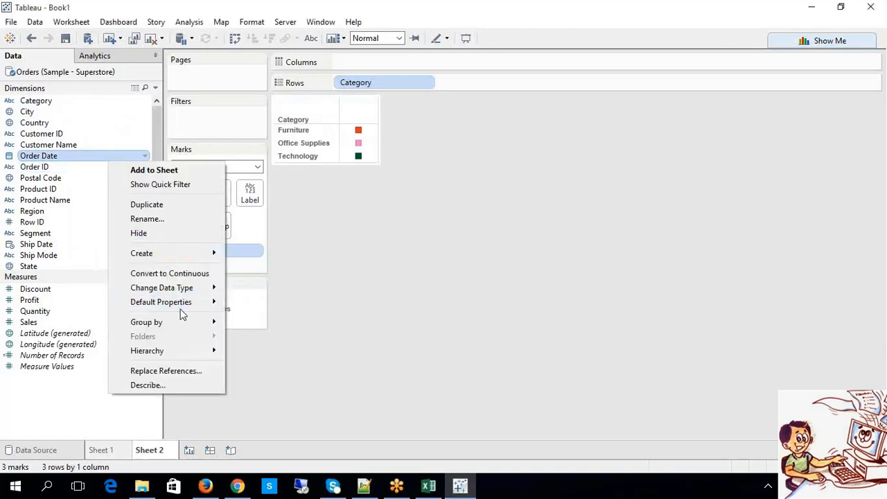
mouse_move(186, 305)
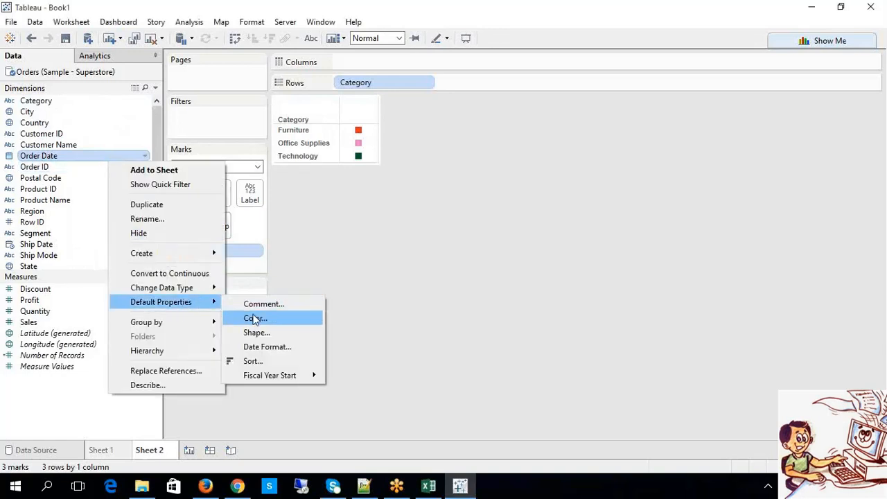
Step: Review the default properties available for the Quantity measure without choosing any of them
left_click(35, 316)
right_click(33, 316)
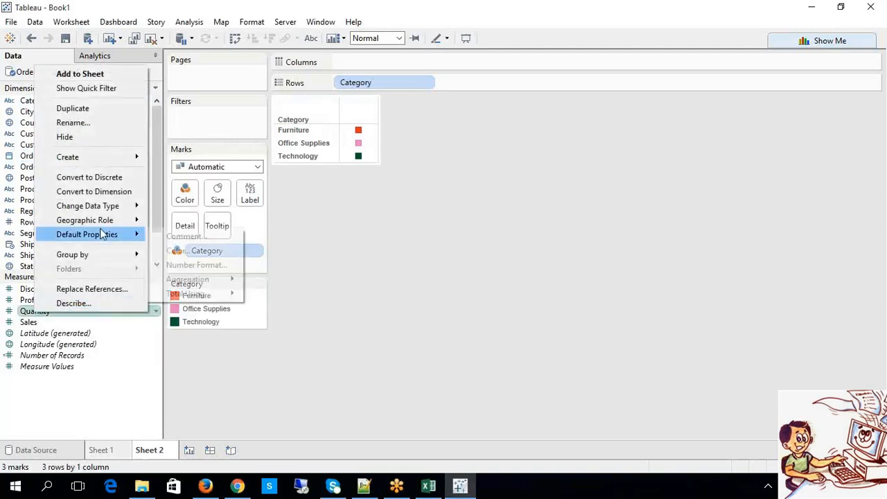
mouse_move(118, 236)
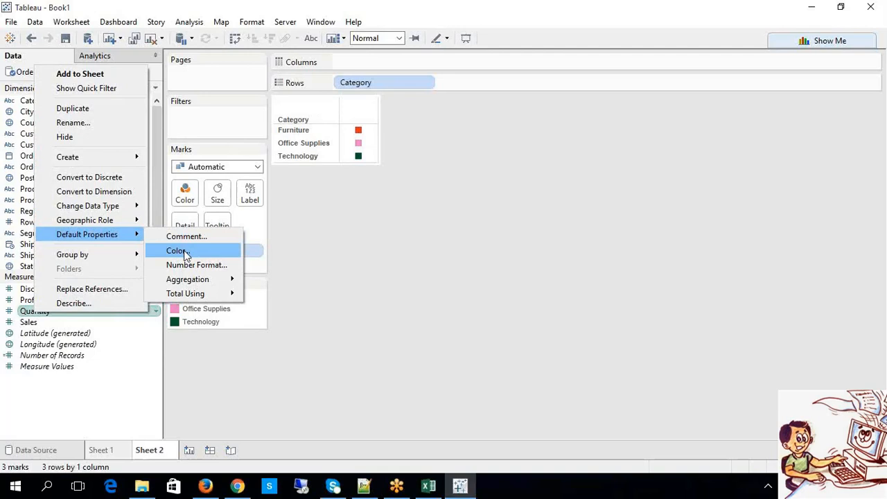
left_click(441, 302)
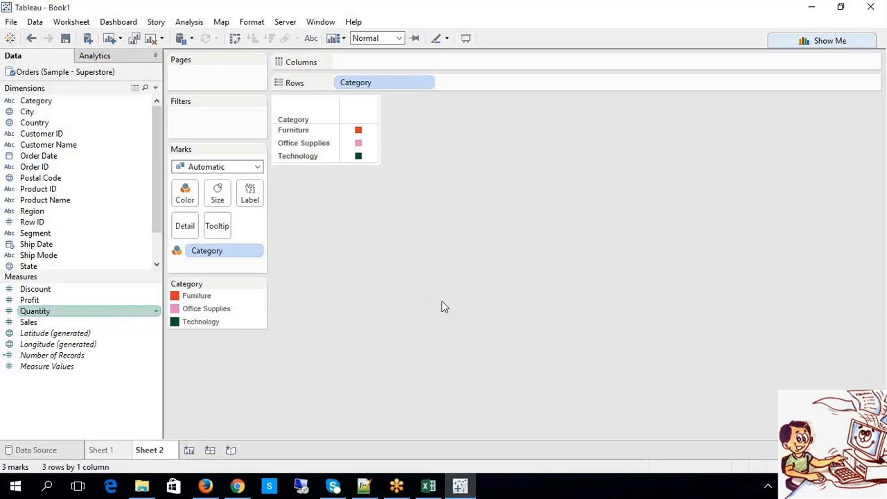
Step: Switch to the TABLEAU workbook in Excel and correct the red word in the Textual Abc Dimension line to "Alias"
left_click(421, 488)
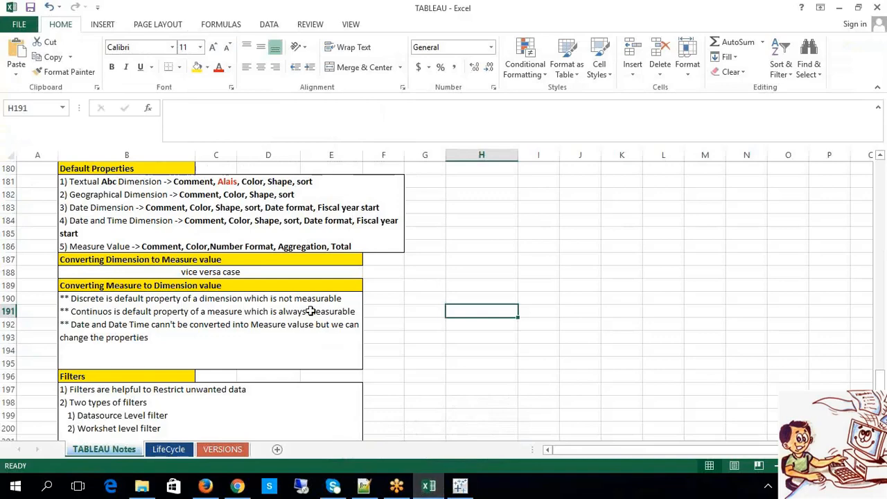
double_click(229, 183)
type("i")
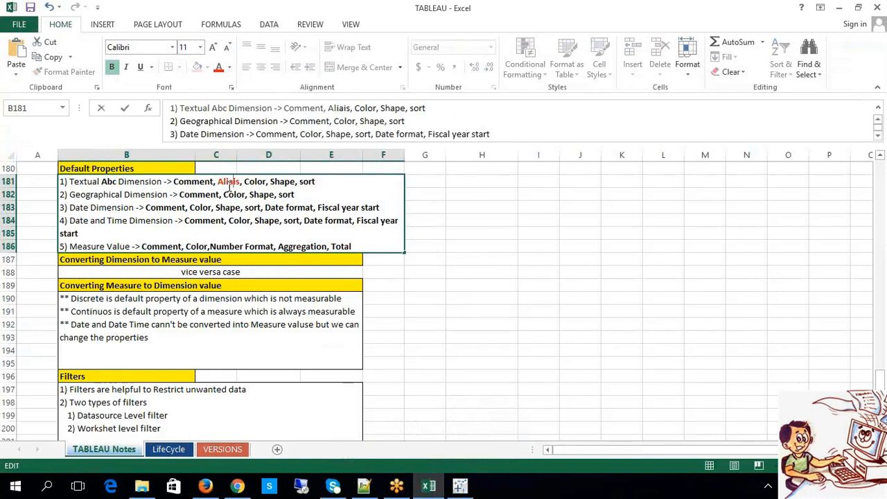
key("Right")
key("Delete")
left_click(470, 269)
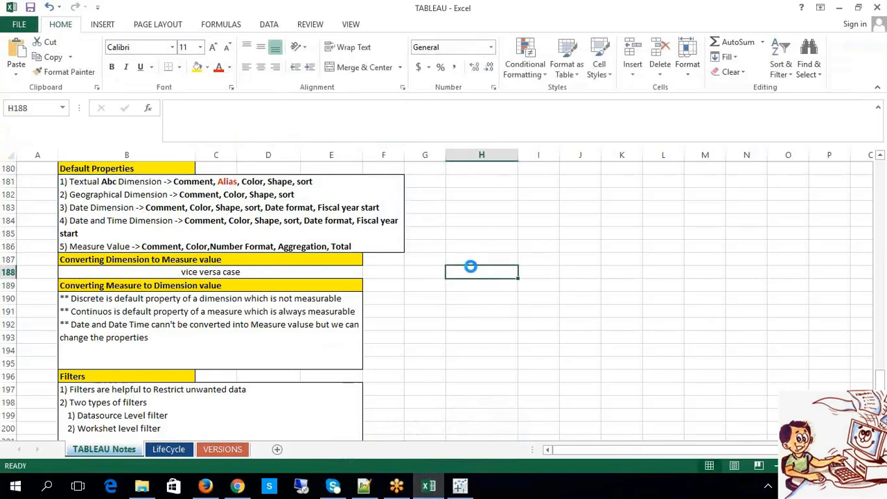
Step: Switch between Tableau and the Excel notes to compare the Default Properties list with the Category sheet, ending in Tableau
left_click(459, 487)
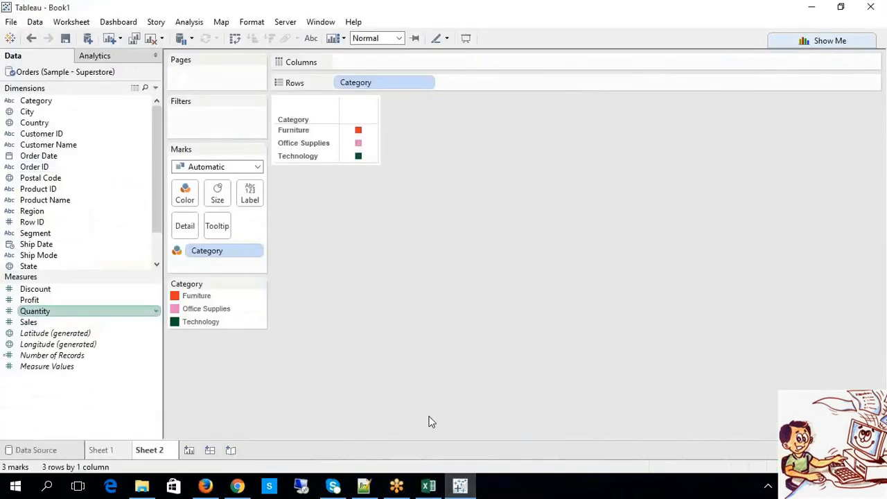
left_click(462, 489)
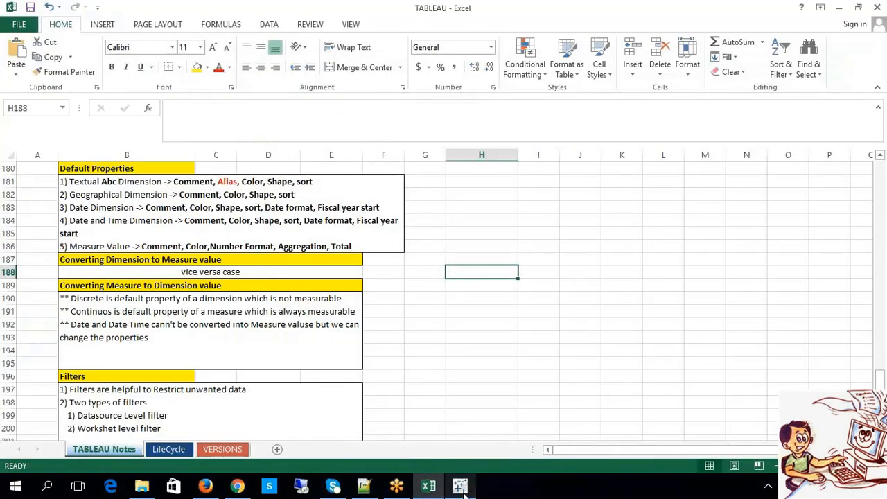
left_click(461, 490)
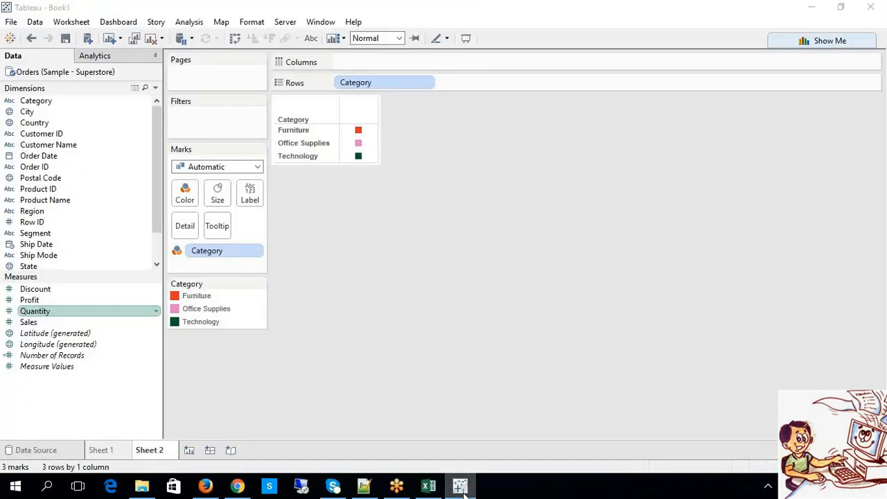
left_click(461, 489)
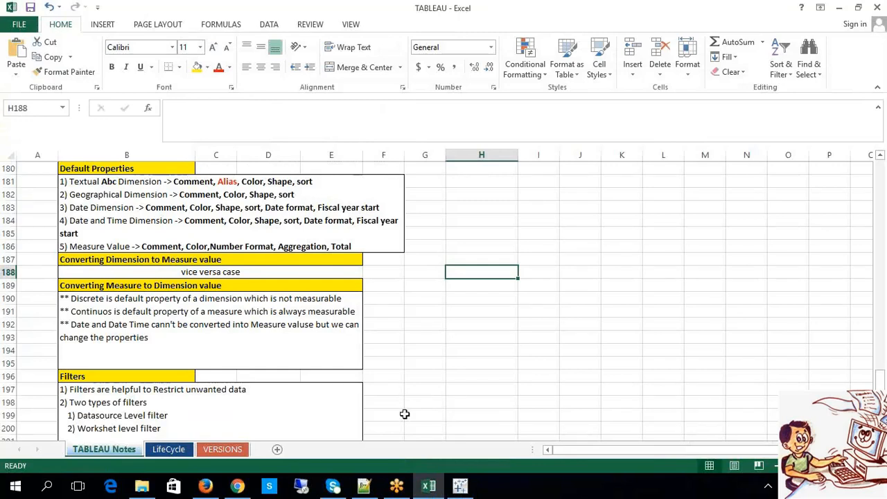
left_click(458, 489)
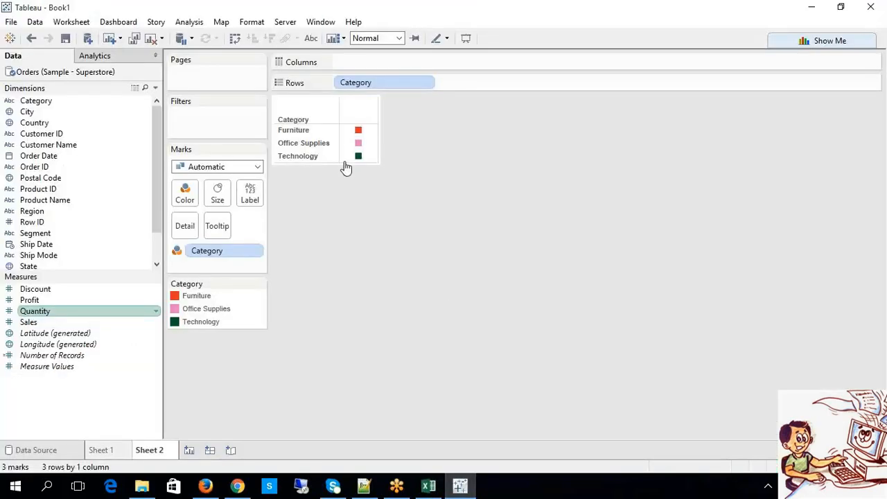
Step: Give the Furniture member in the Category view the alias FNT
left_click(311, 132)
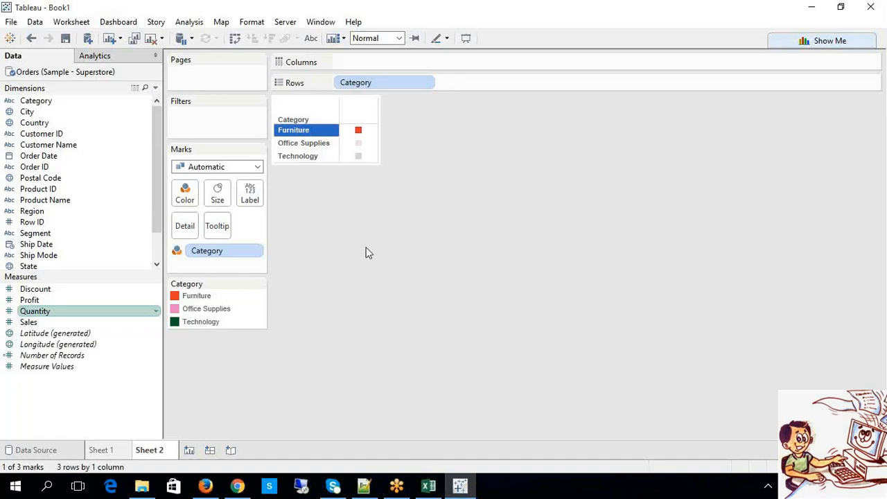
right_click(318, 133)
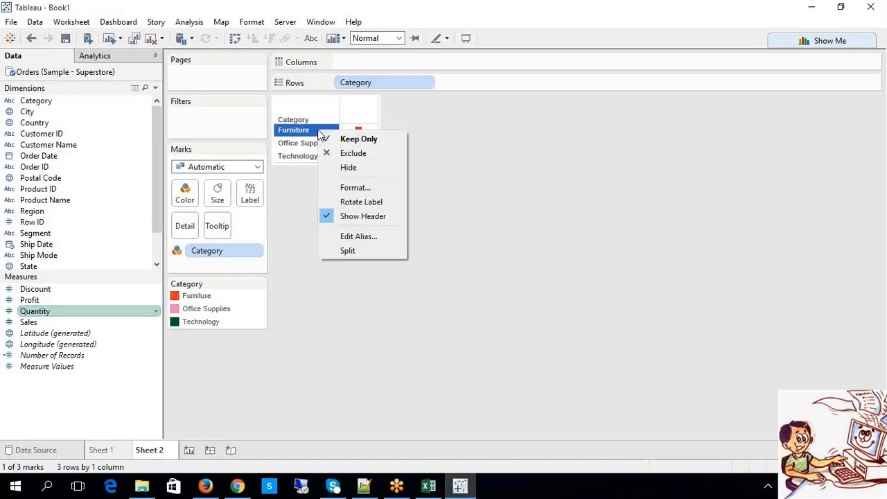
left_click(378, 241)
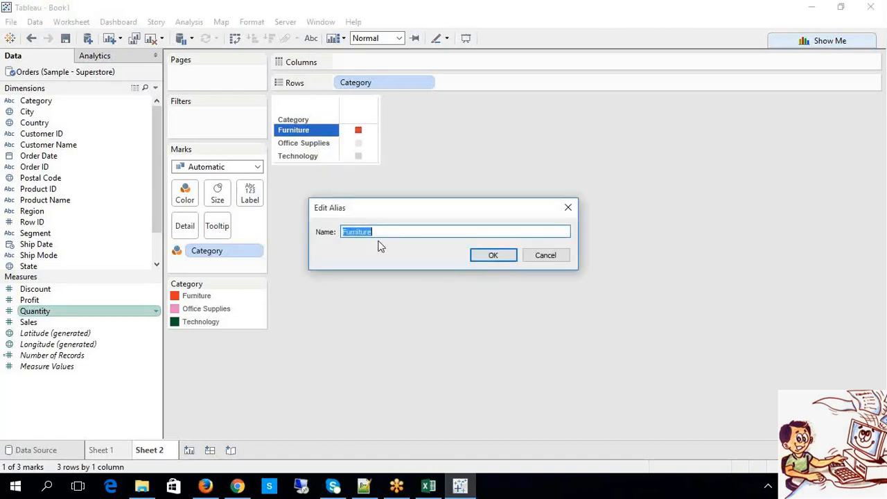
type("FNT")
left_click(494, 255)
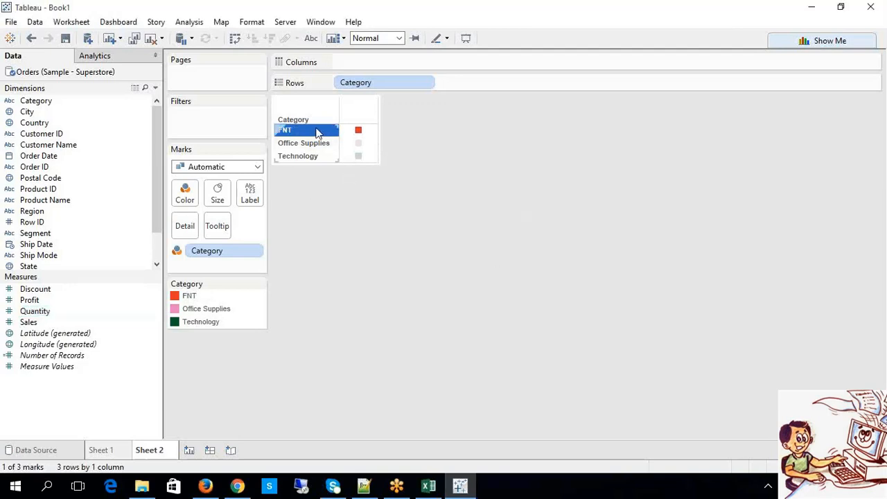
Step: Give the Office Supplies member in the Category view the alias OS and clear the selection
mouse_move(317, 133)
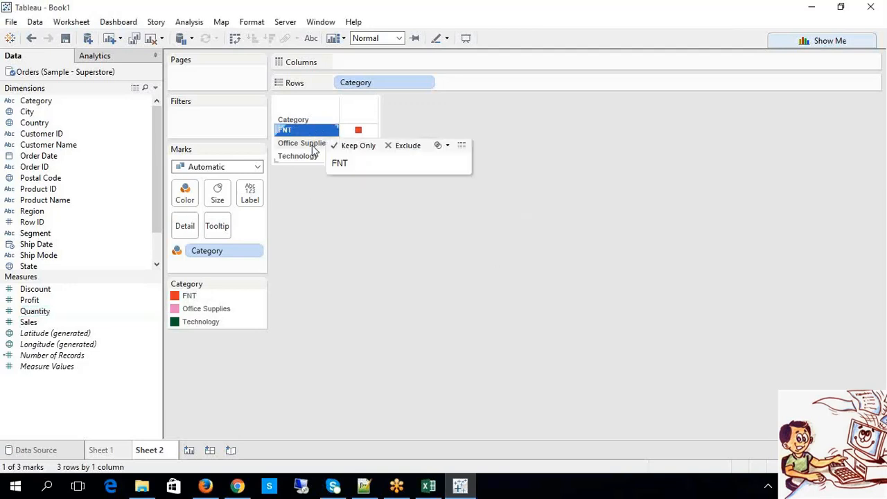
left_click(313, 147)
right_click(313, 148)
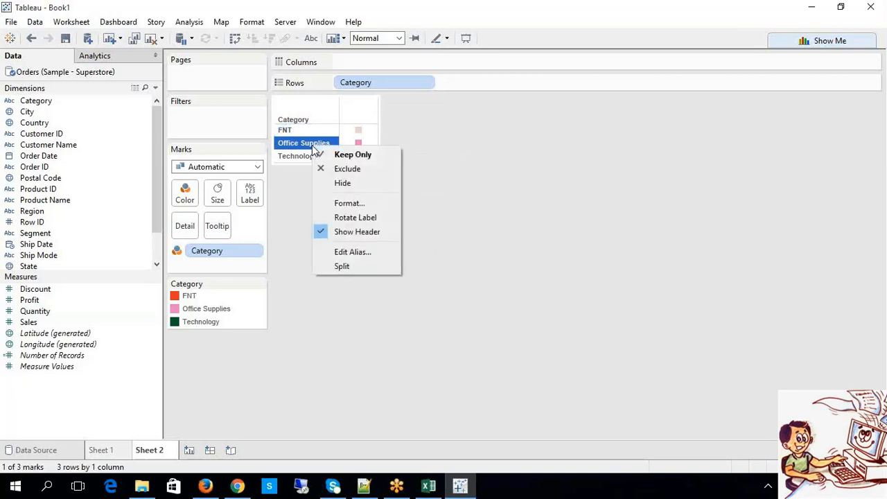
left_click(344, 250)
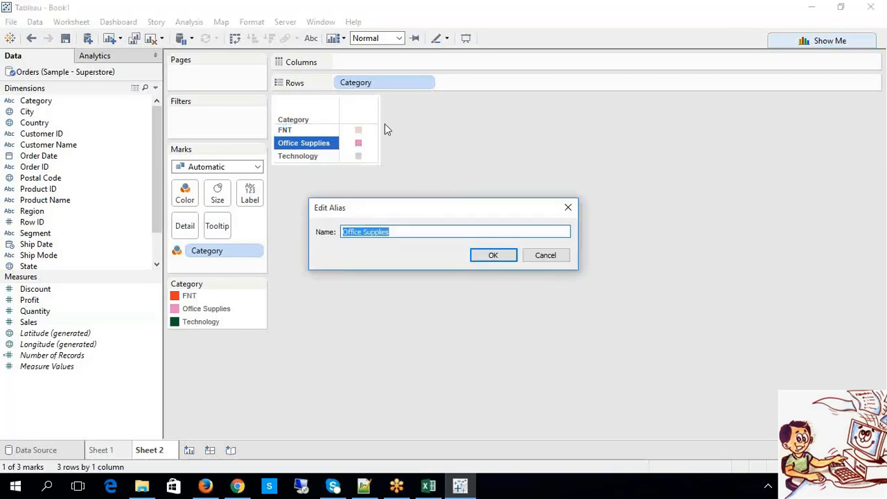
type("OS")
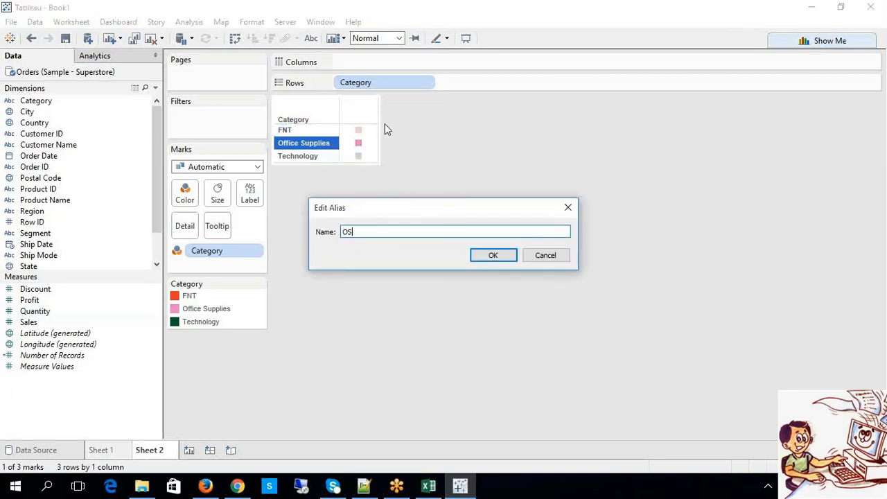
left_click(487, 255)
left_click(382, 244)
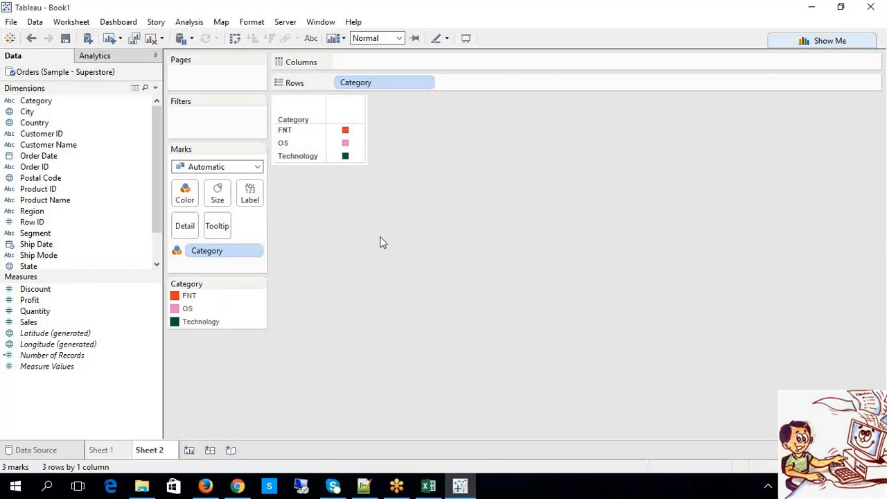
Step: Consult the Default Properties notes in Excel, return to Tableau, and review the default properties available for Category
left_click_drag(283, 129, 303, 157)
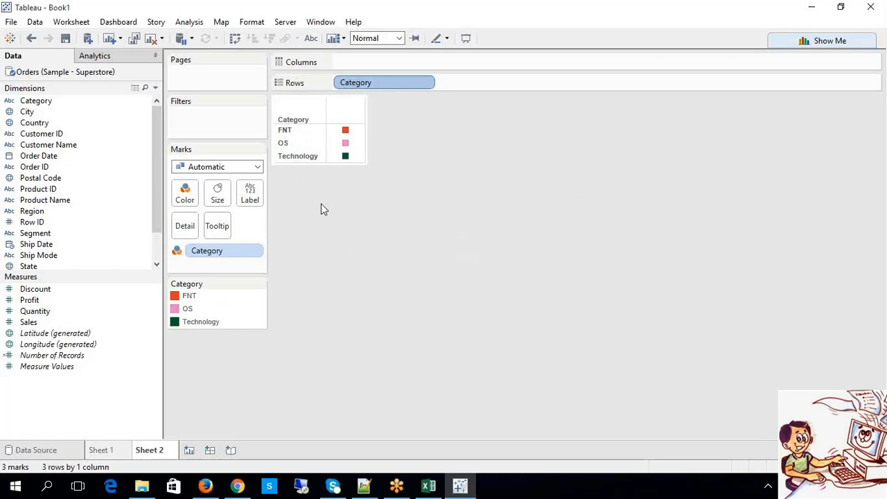
left_click(438, 480)
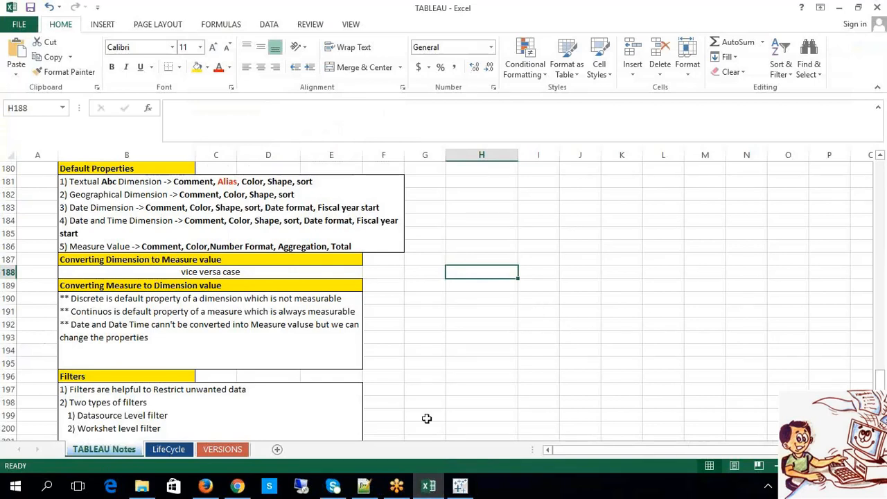
left_click(431, 487)
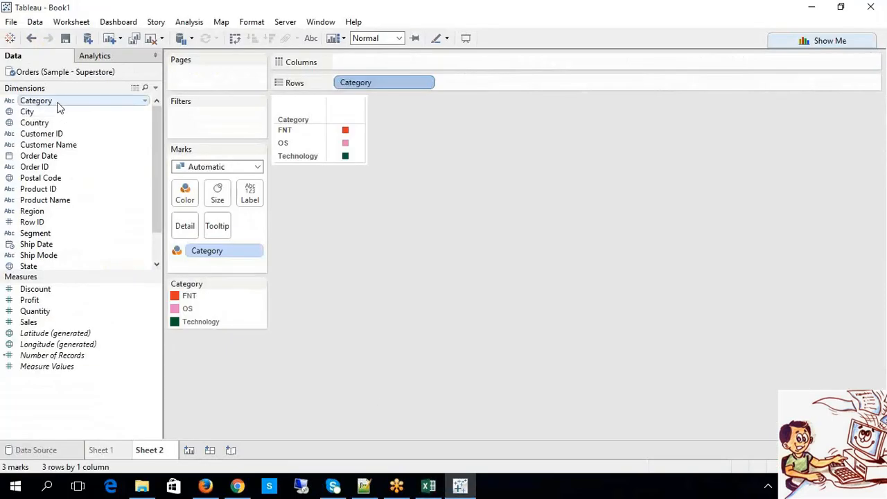
left_click(59, 104)
right_click(59, 105)
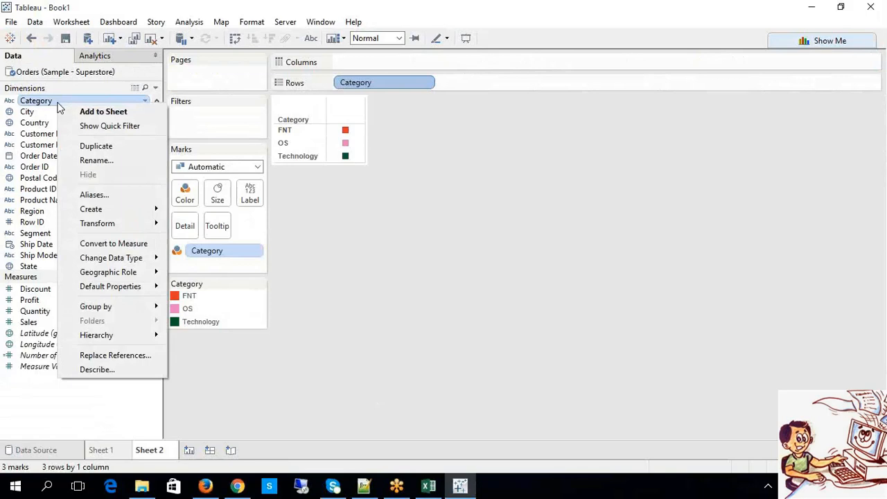
mouse_move(153, 288)
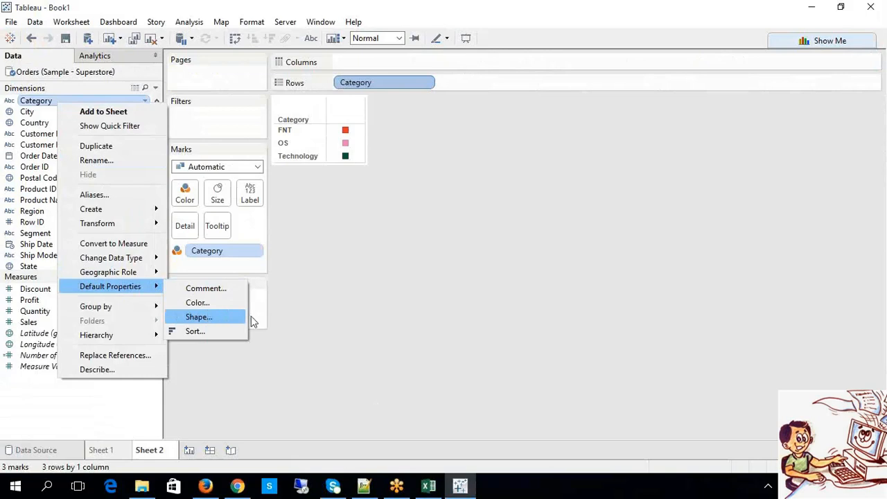
left_click(421, 351)
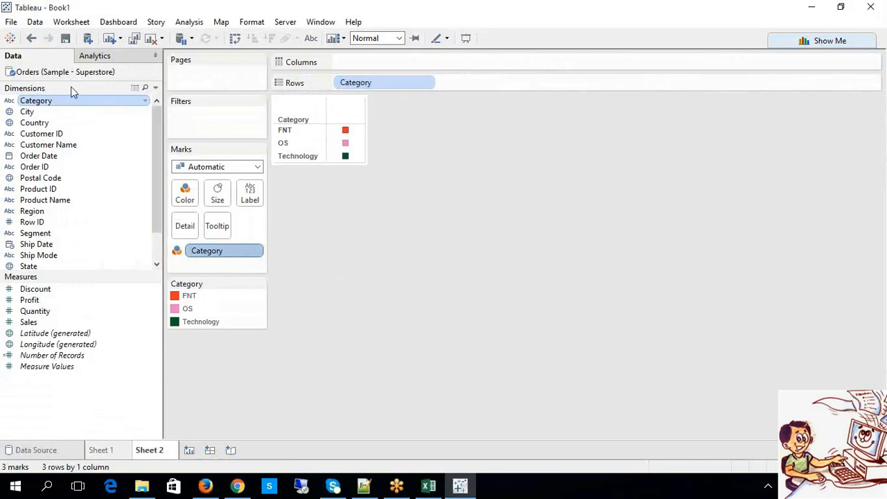
left_click_drag(68, 102, 228, 267)
left_click(223, 268)
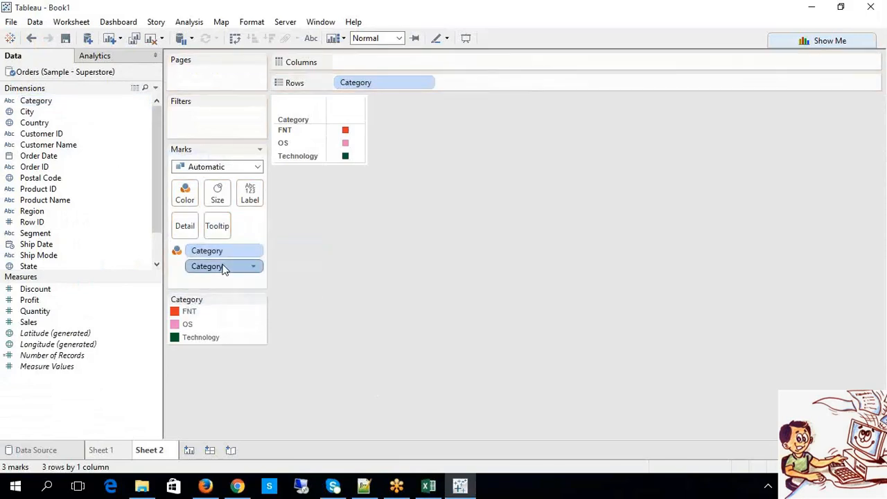
key("Delete")
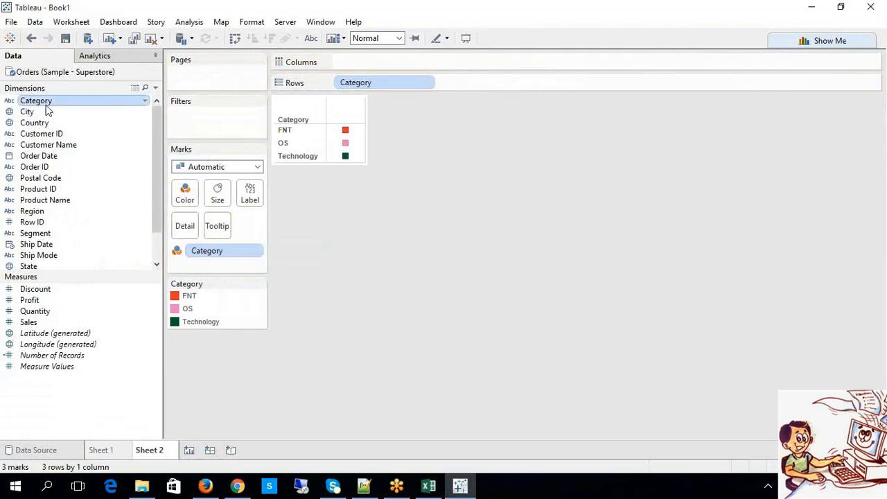
Step: Examine the annotation and mark label options available for the FNT mark in the view
left_click(350, 133)
right_click(354, 135)
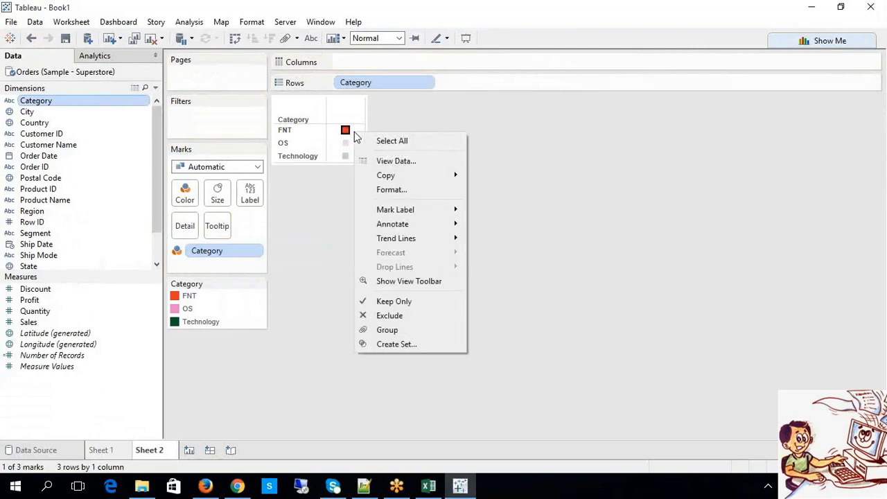
mouse_move(443, 229)
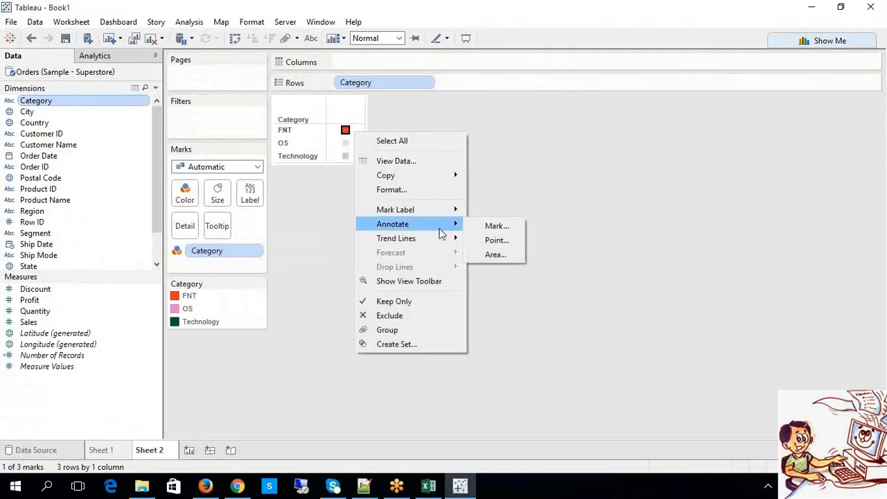
mouse_move(432, 213)
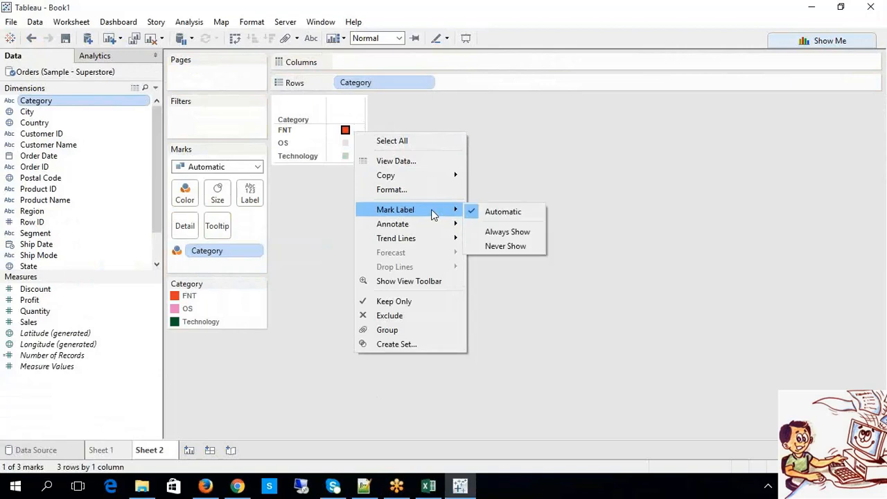
left_click(100, 107)
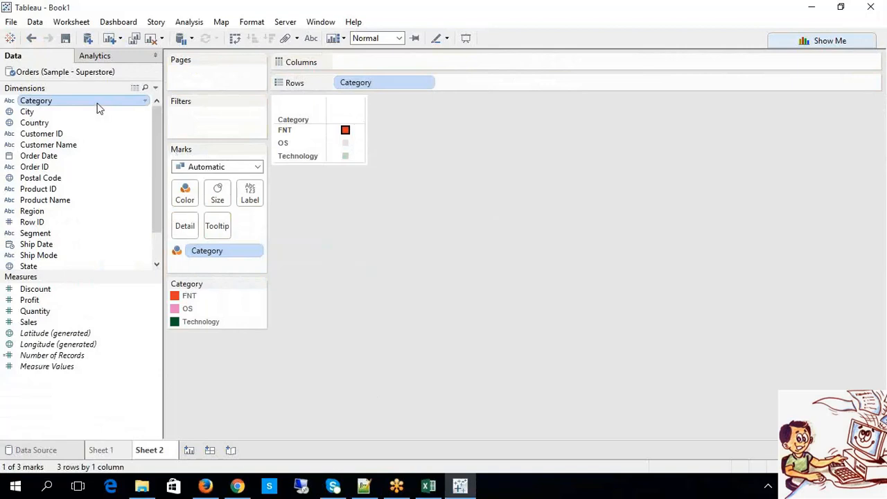
Step: Set Category's default shapes to an asterisk for FNT and a downward triangle for OS, and clear the mark selection
right_click(99, 109)
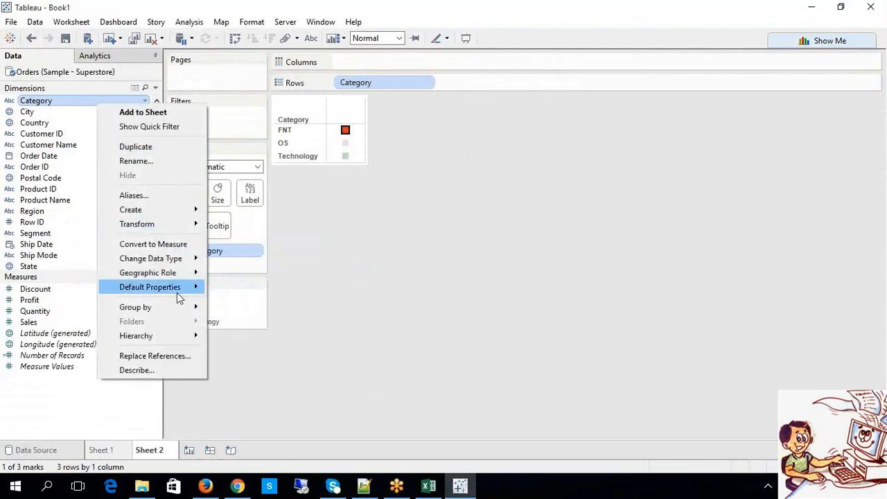
mouse_move(179, 297)
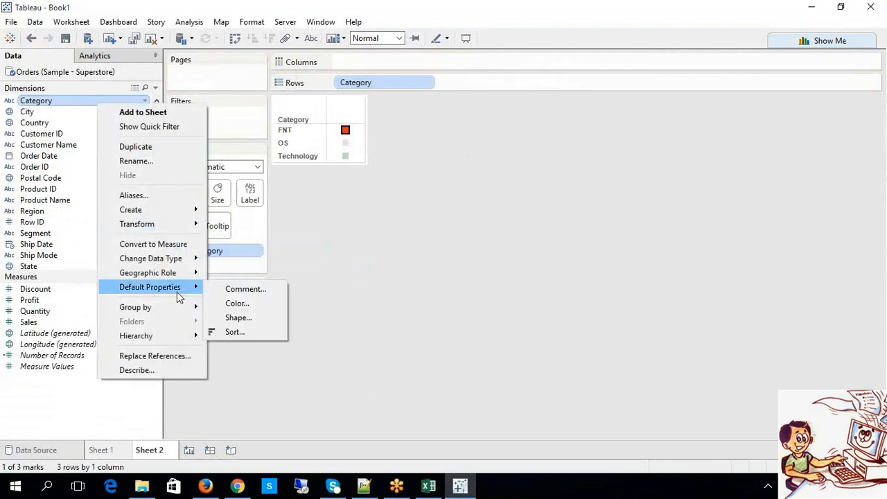
left_click(237, 318)
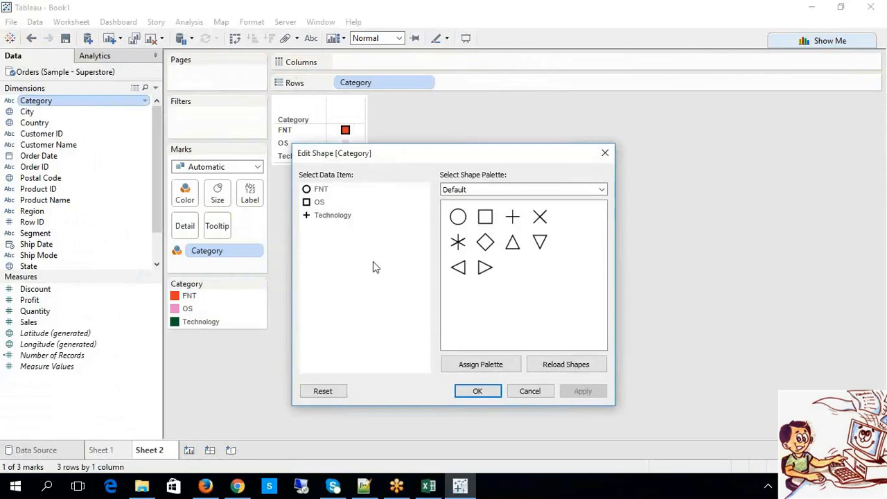
left_click(323, 190)
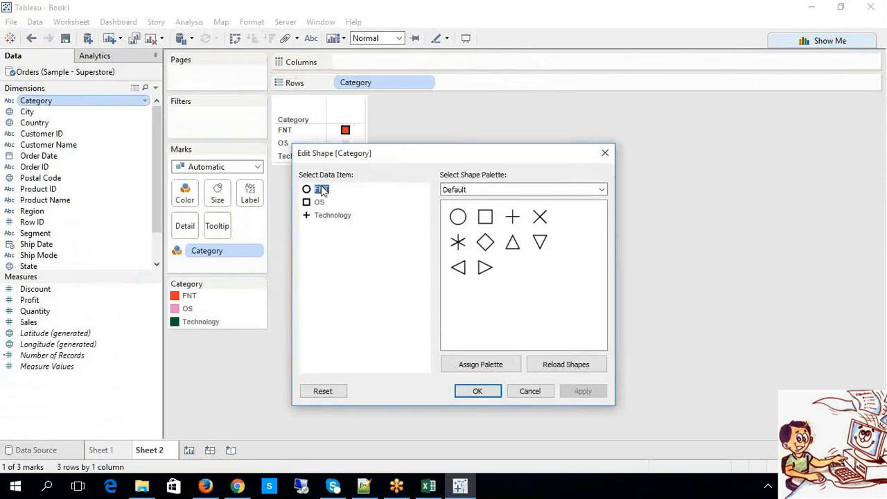
left_click(462, 246)
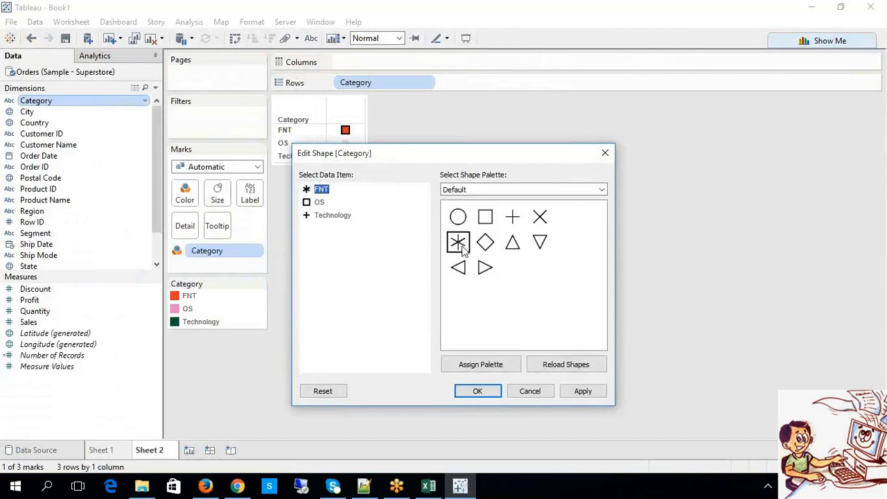
left_click(318, 202)
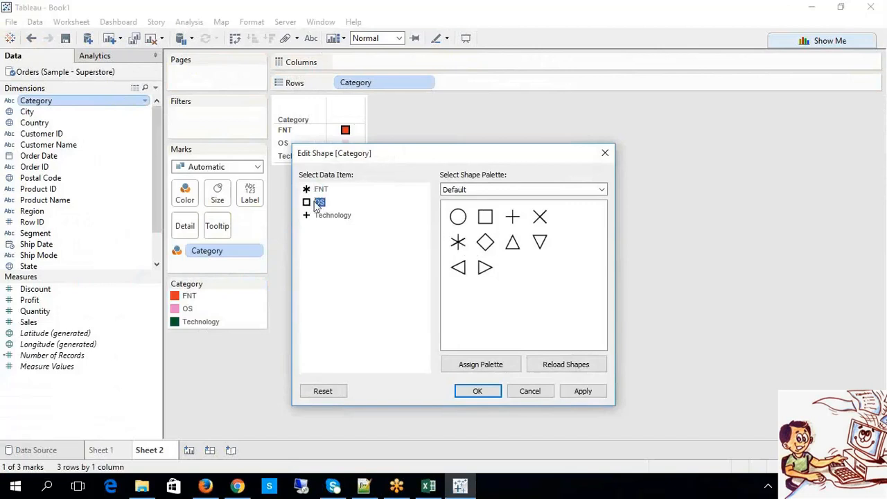
left_click(540, 241)
left_click(313, 221)
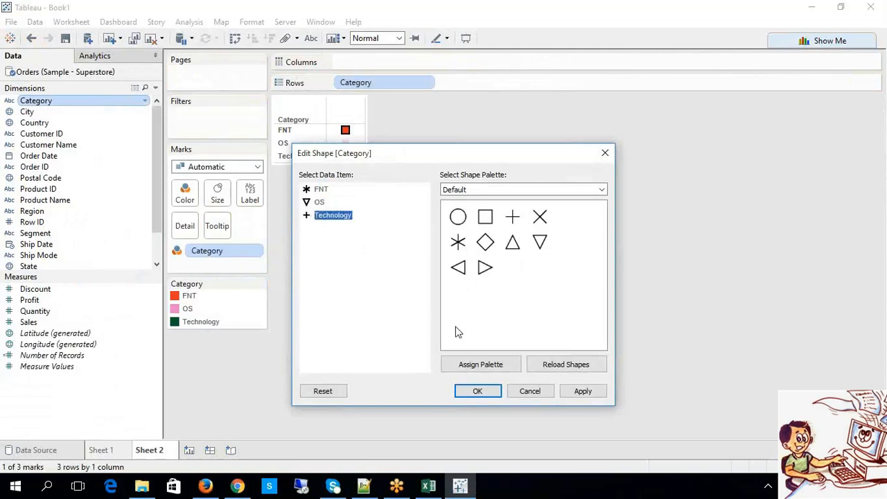
left_click(580, 392)
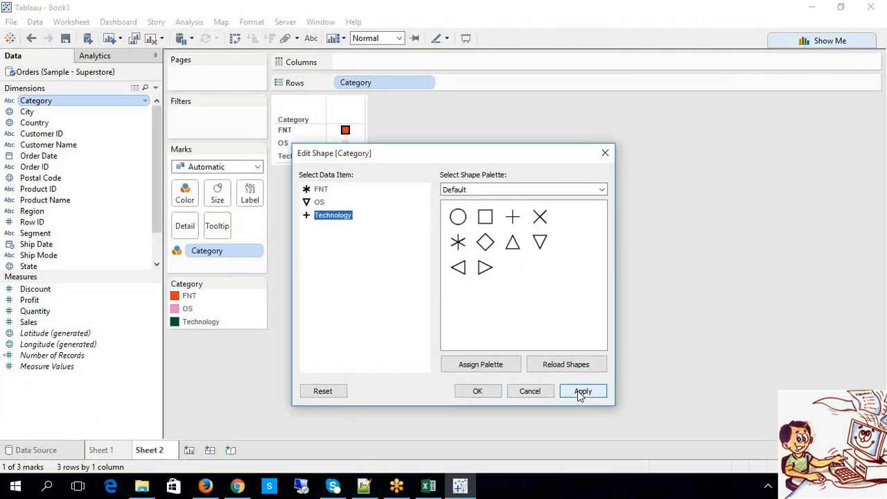
left_click(487, 392)
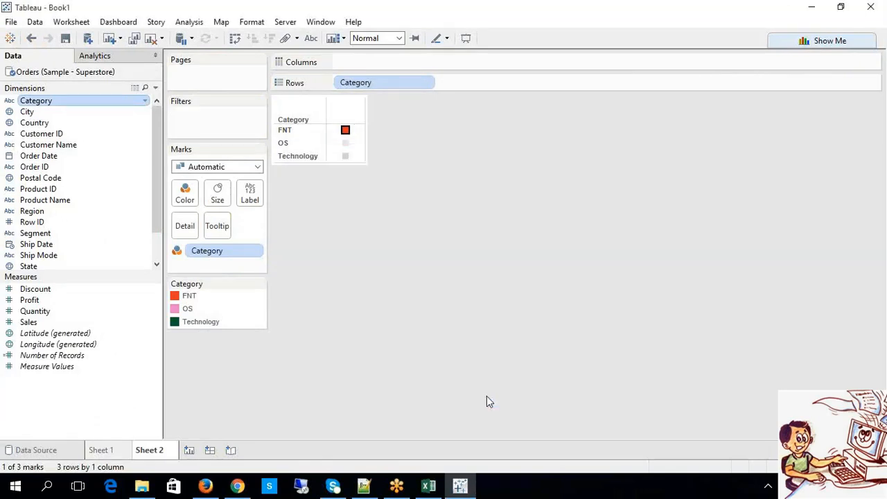
left_click(345, 183)
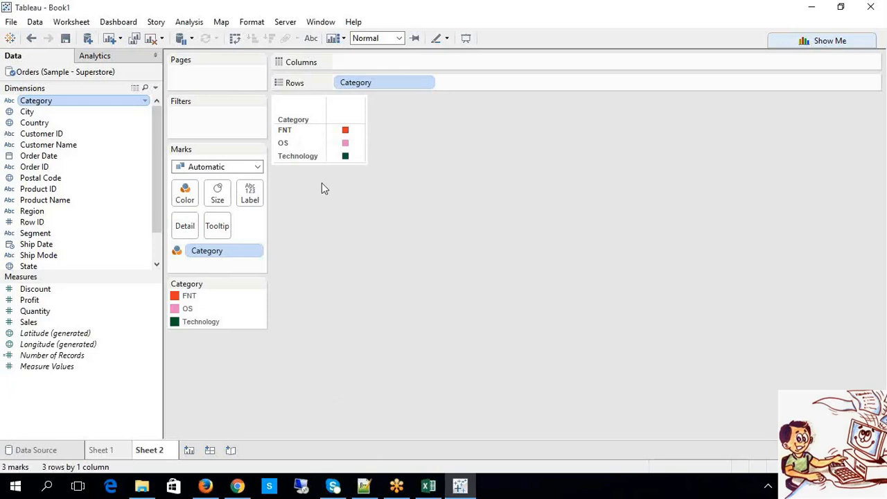
Step: Review the default shapes assigned to the Category members and inspect the OS mark in the view
right_click(130, 105)
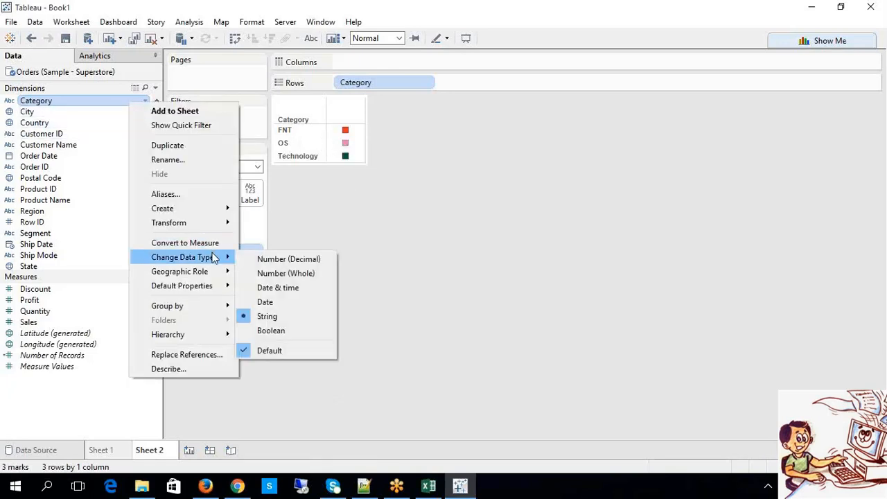
mouse_move(214, 288)
left_click(283, 317)
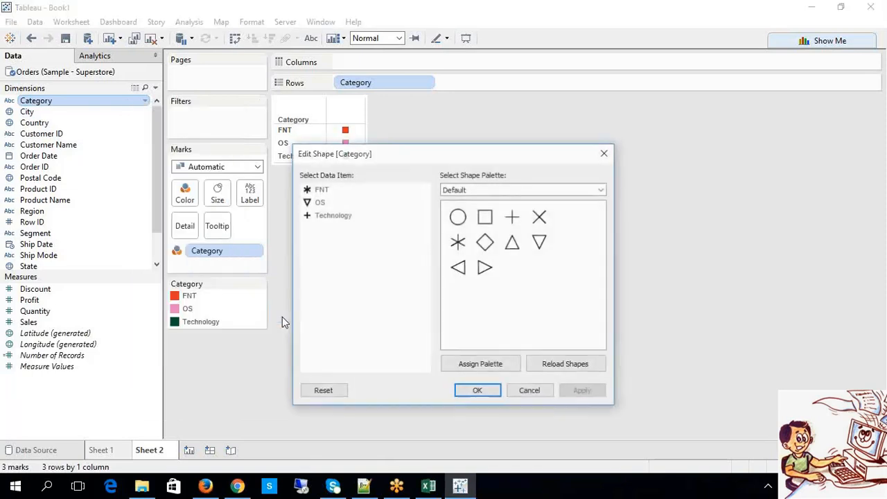
left_click(476, 391)
left_click(345, 143)
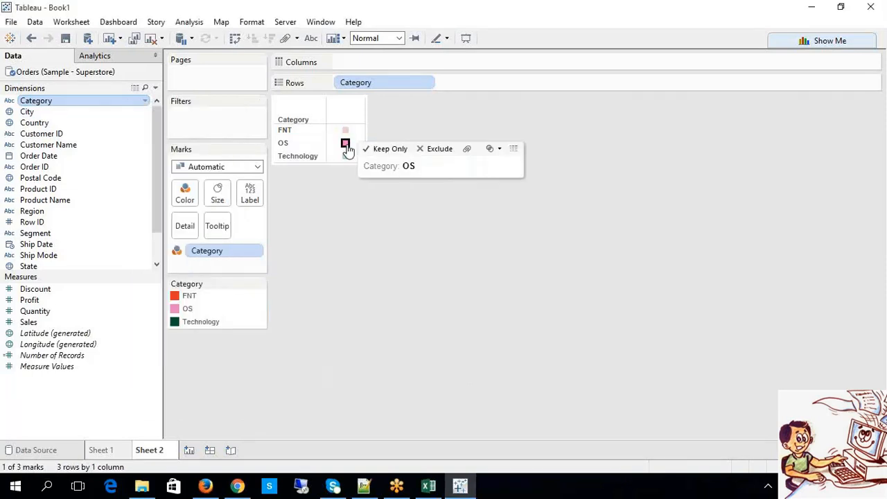
left_click(349, 203)
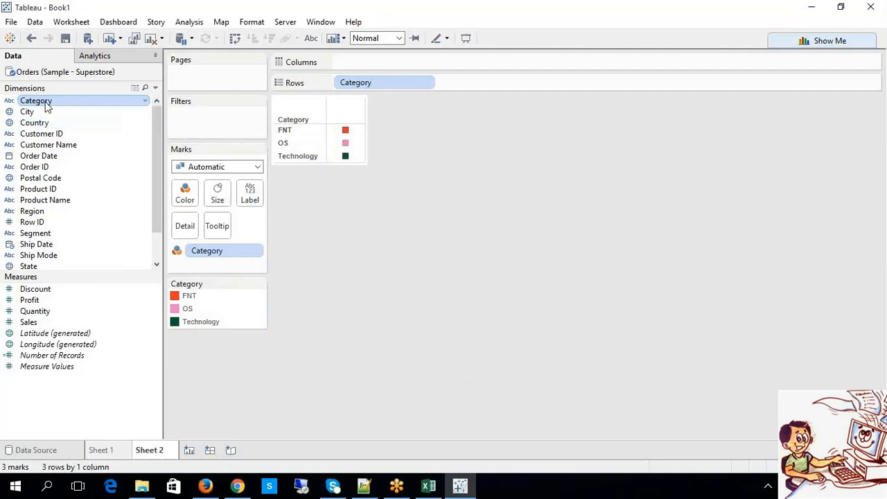
left_click_drag(47, 106, 212, 269)
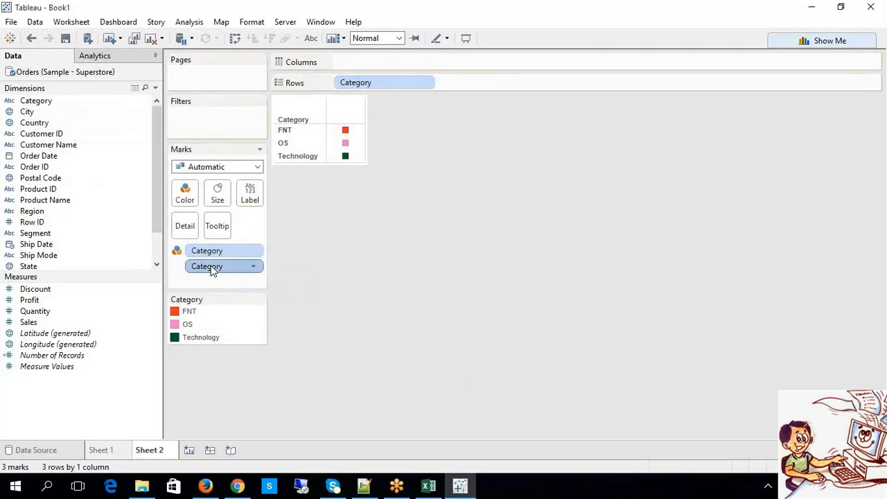
left_click(219, 168)
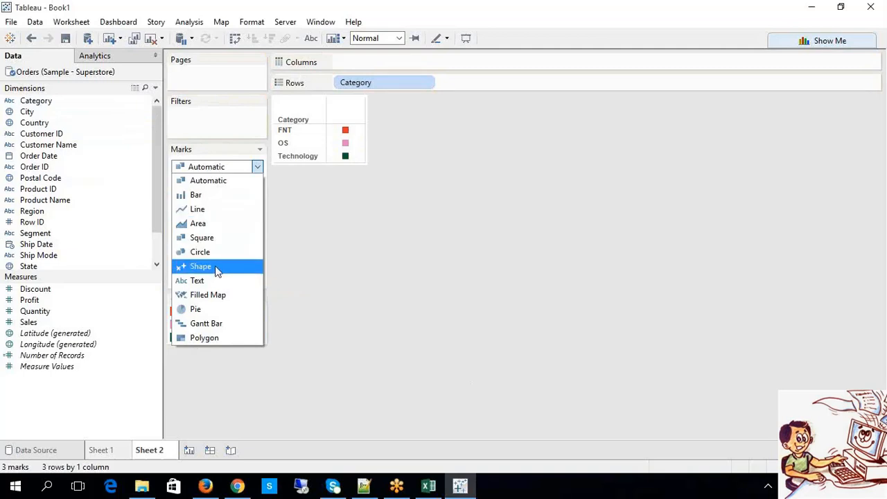
left_click(384, 278)
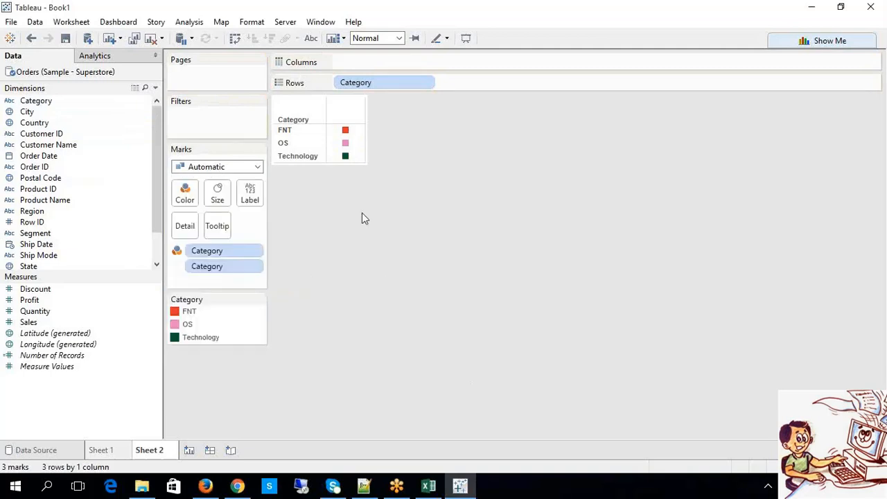
key("Delete")
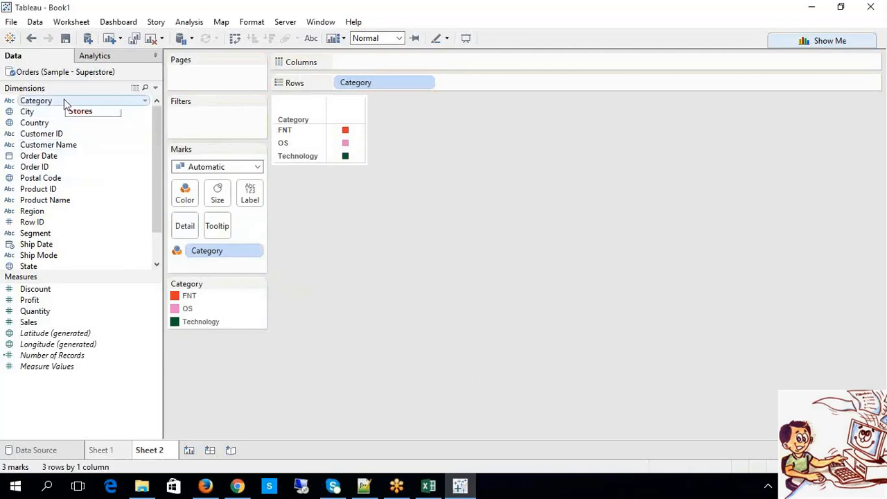
Step: Add Category to the Marks card a second time and change the mark type to Shape
left_click_drag(64, 102, 194, 269)
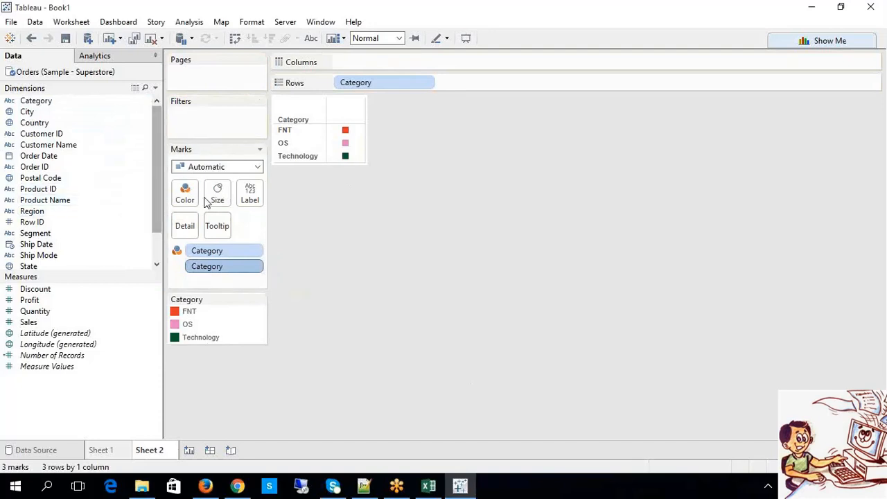
left_click(206, 169)
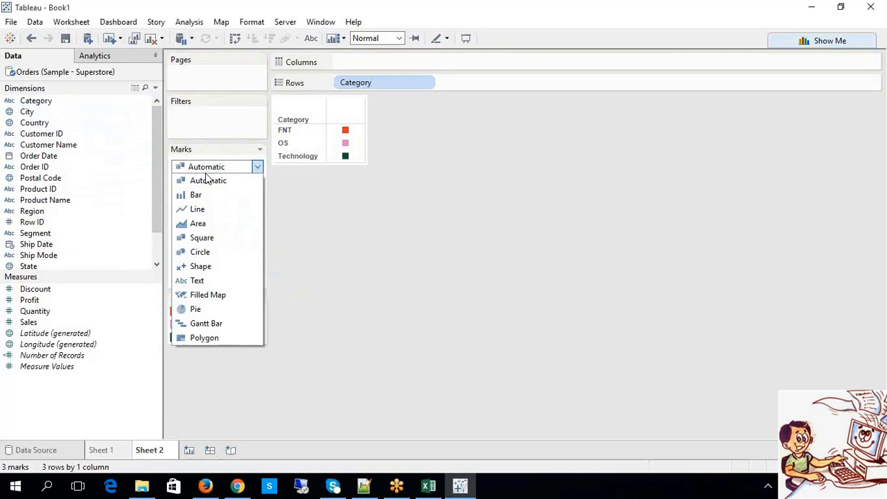
left_click(199, 267)
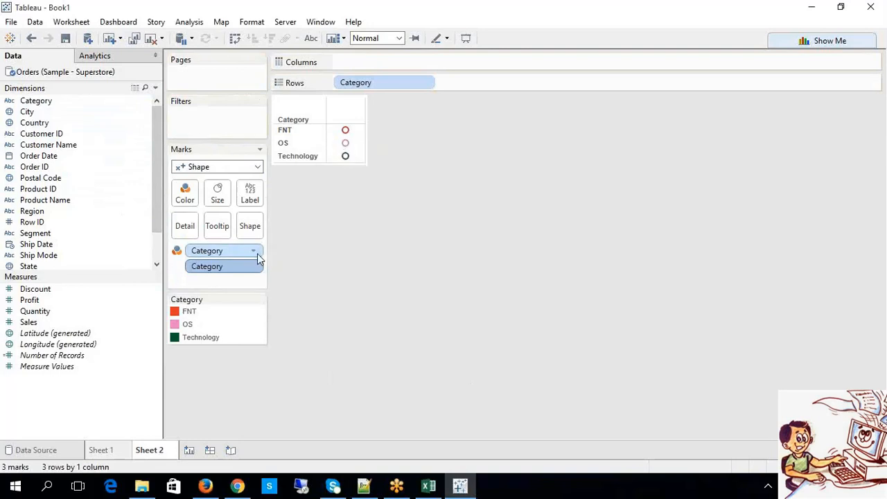
Step: Try several shapes on the Category marks, including the filled square and filled X, and settle on the asterisk
left_click(251, 232)
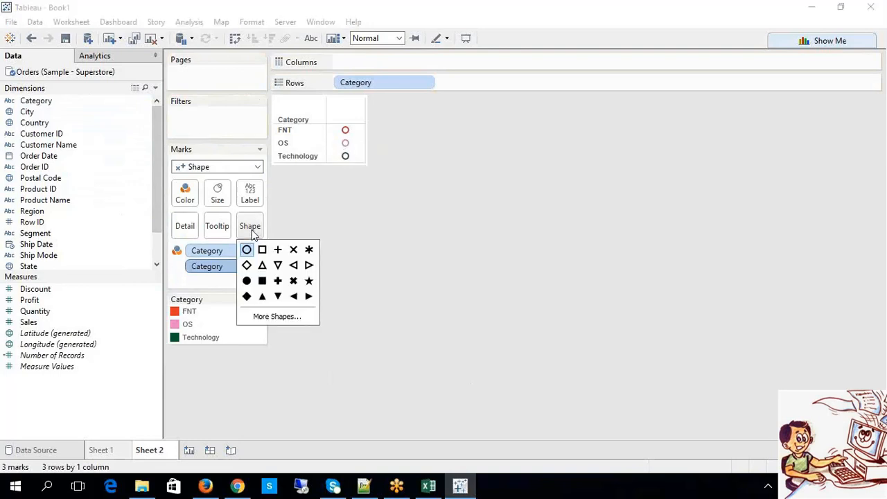
left_click(262, 281)
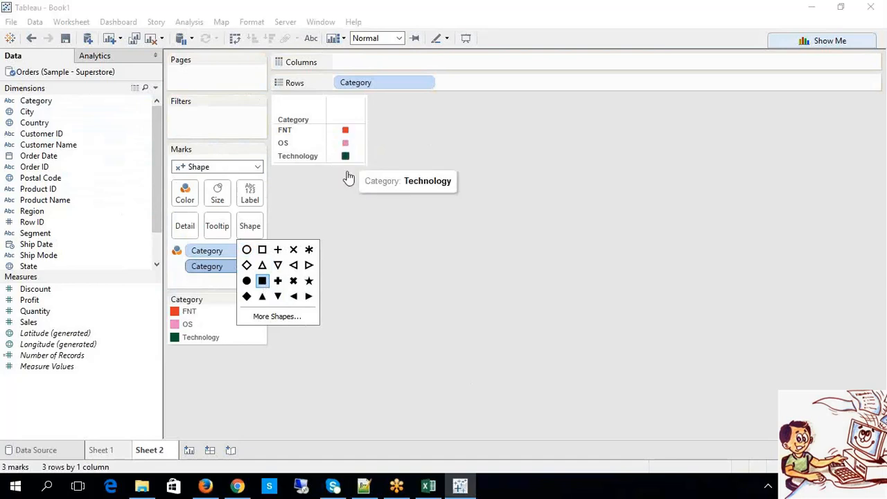
left_click(293, 281)
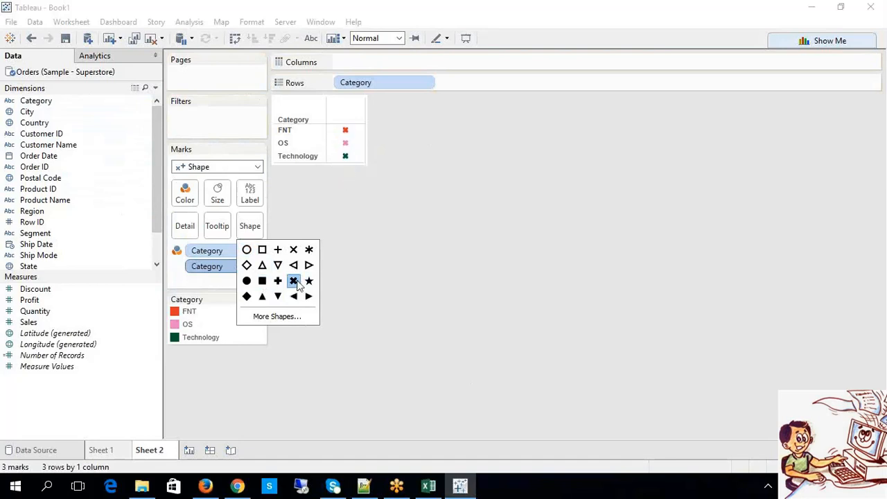
left_click(309, 281)
left_click(309, 264)
left_click(309, 250)
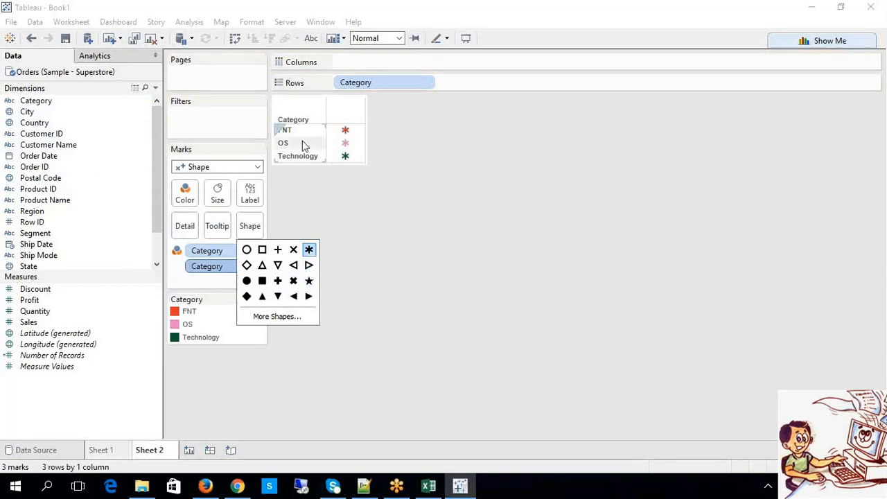
left_click(441, 290)
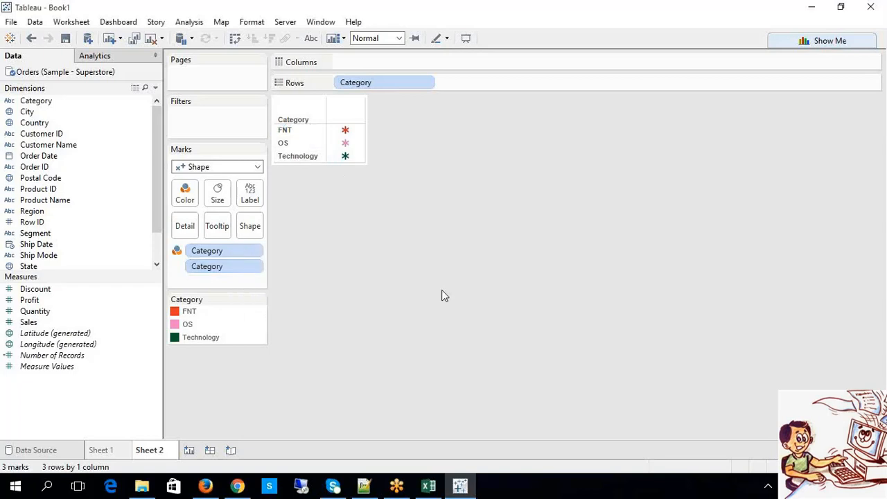
Step: Examine the options of the FNT mark and of the second Category field on the Marks card, including its in-shelf expression
right_click(343, 131)
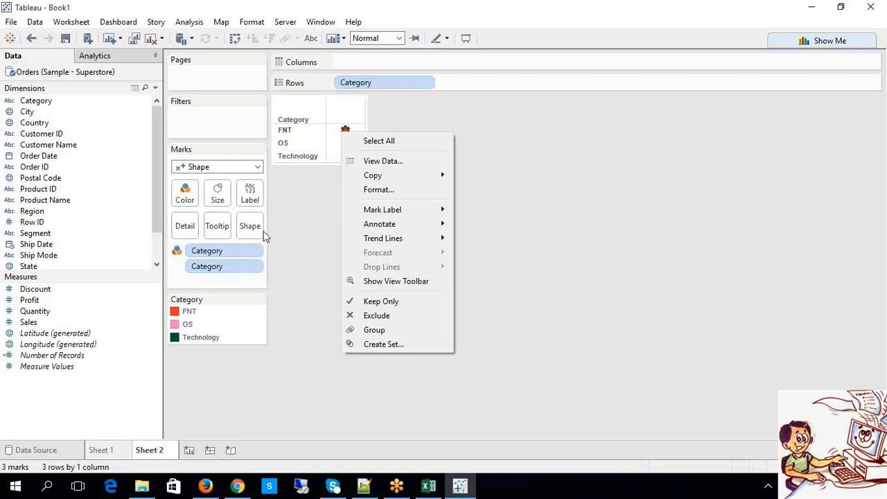
left_click(296, 239)
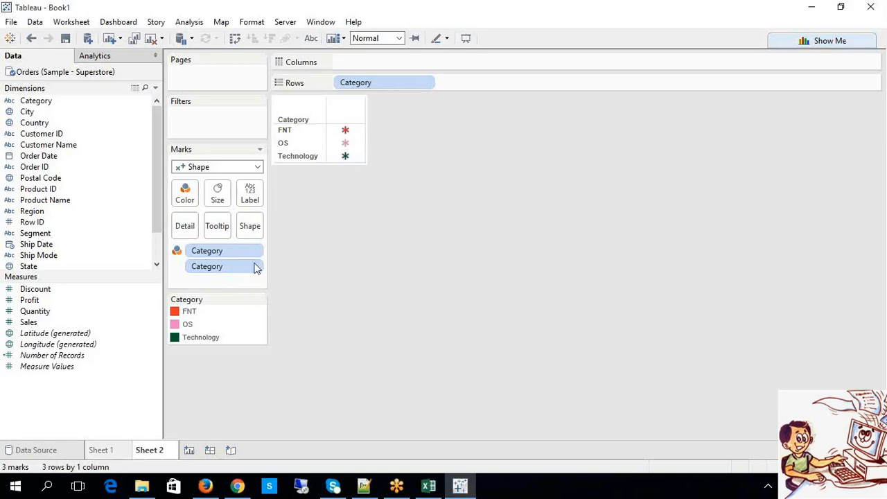
right_click(245, 271)
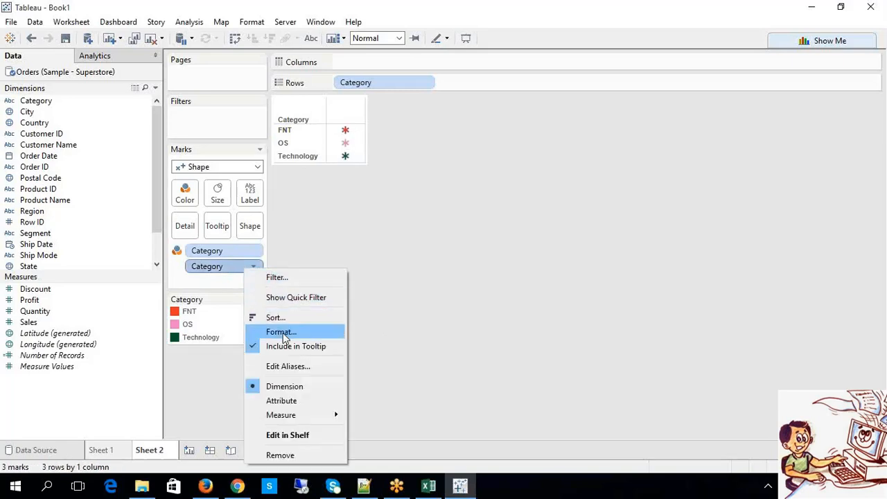
left_click(297, 436)
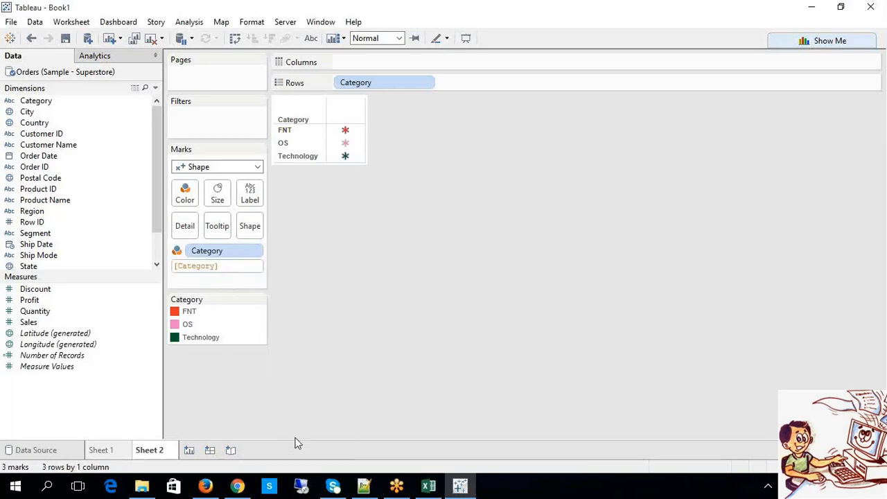
left_click(277, 308)
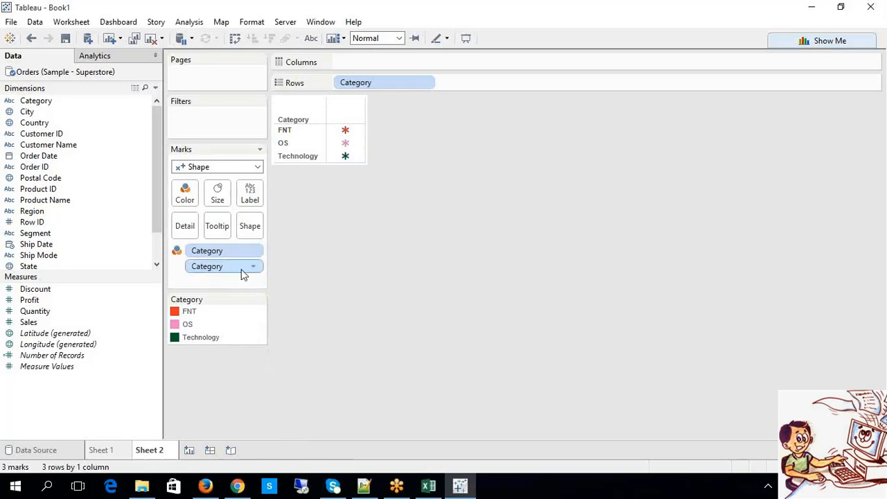
right_click(244, 273)
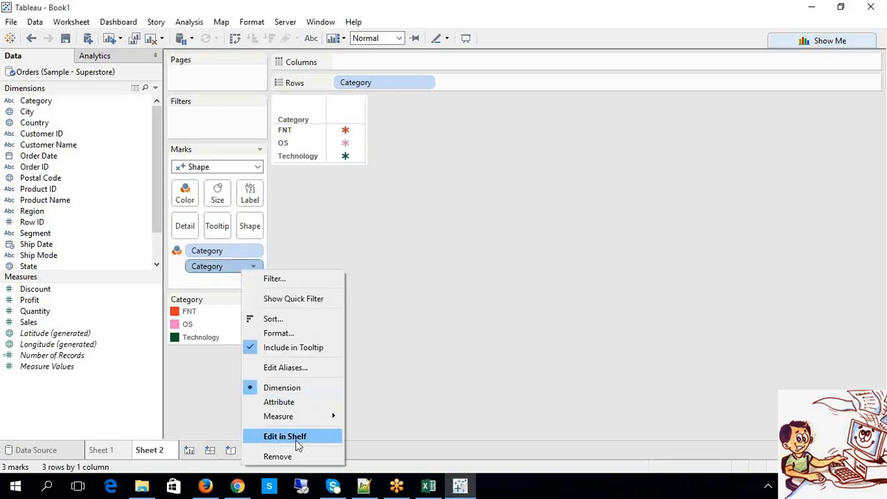
left_click(297, 437)
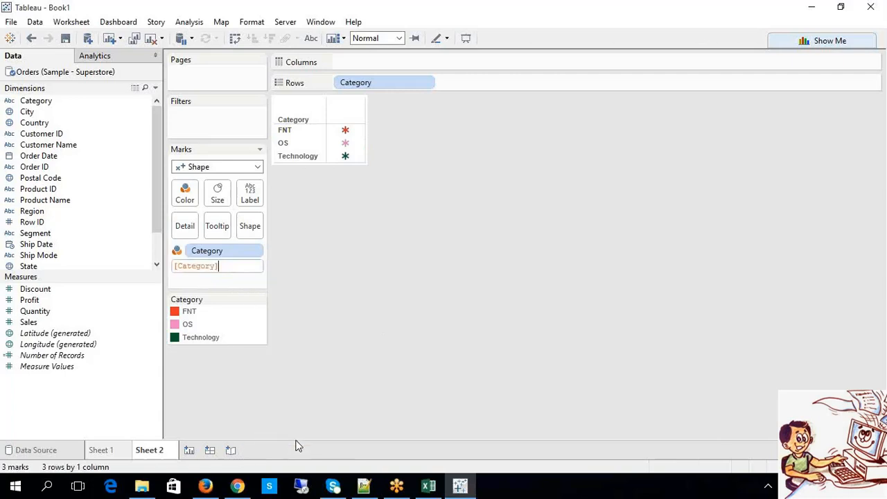
left_click(370, 269)
Step: Check the FNT row header and the FNT and Technology marks for an option that changes individual shapes
right_click(331, 153)
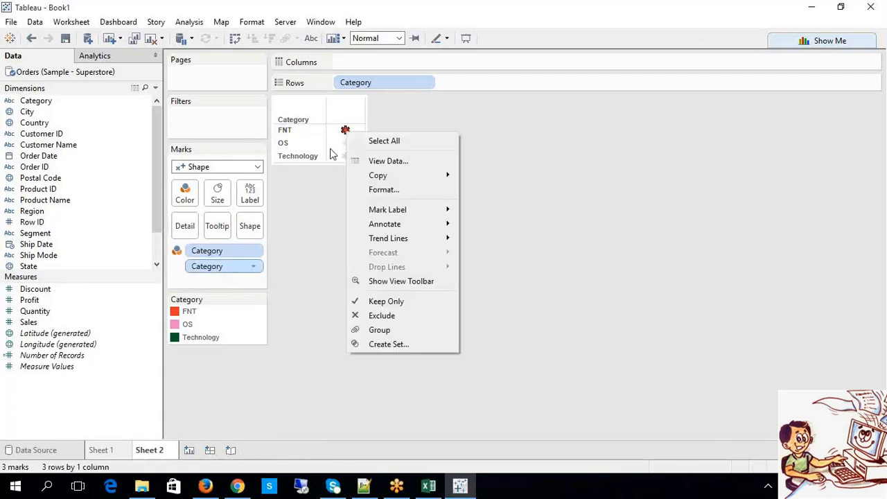
left_click(317, 134)
right_click(318, 136)
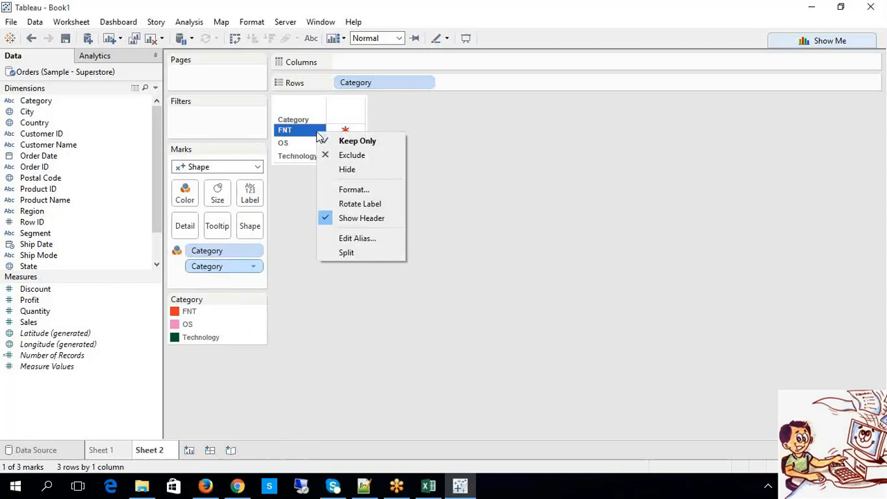
left_click(341, 130)
right_click(341, 128)
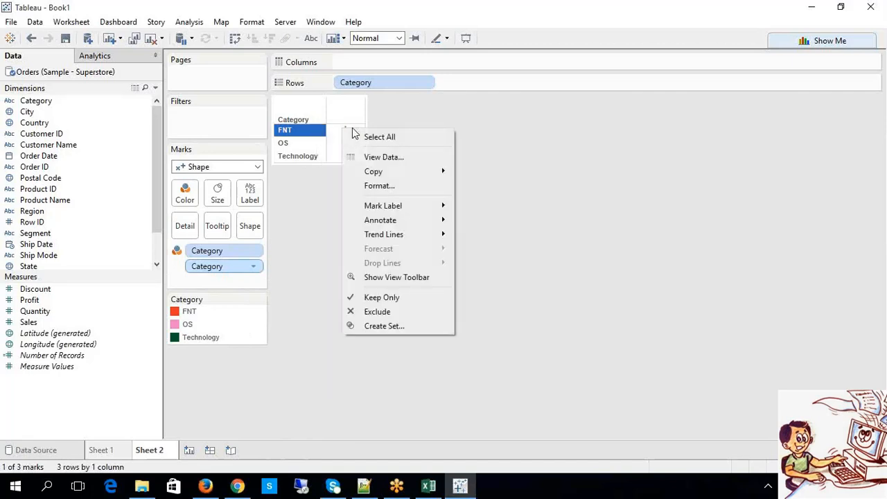
left_click(540, 251)
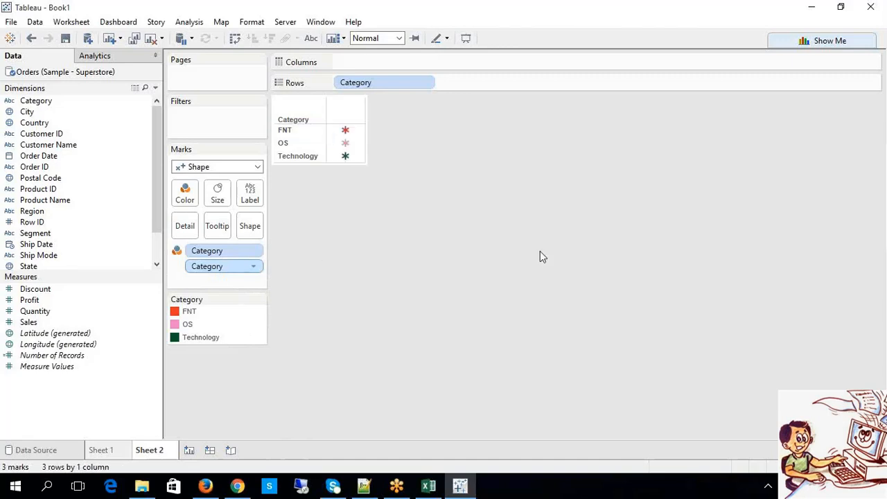
left_click(346, 131)
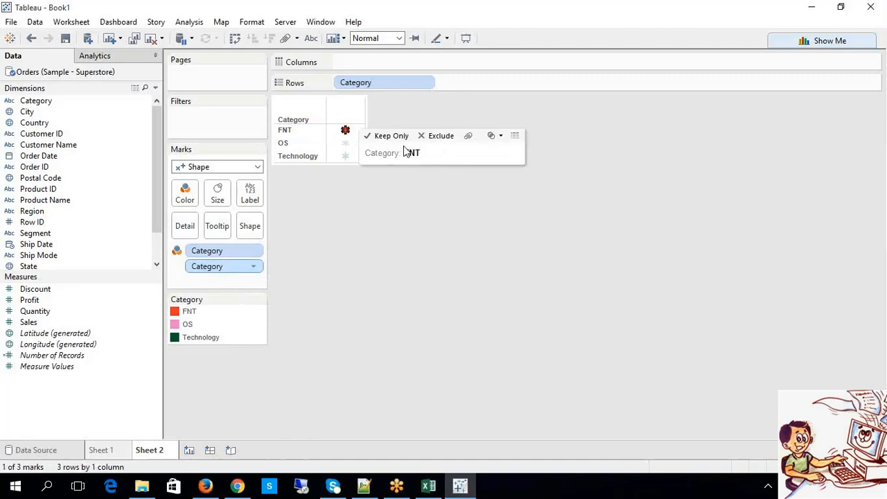
left_click(353, 157)
right_click(353, 157)
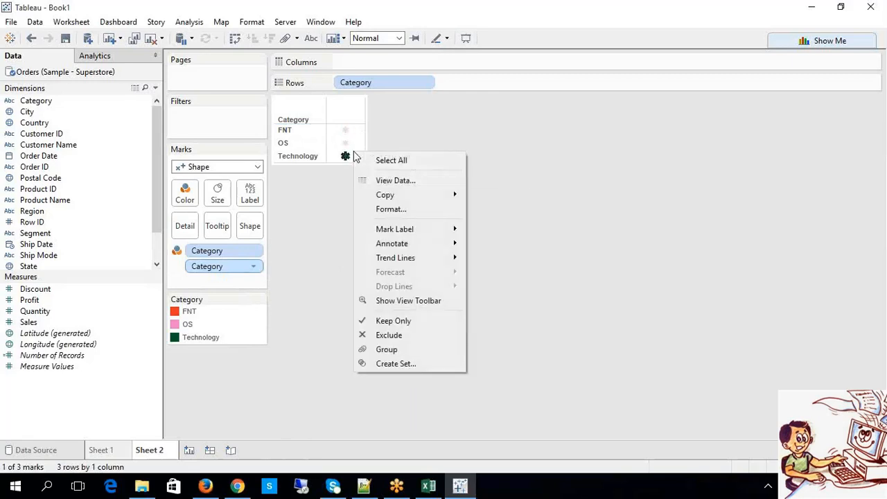
Step: Set the shape of the Category marks to the open circle from the Default shape palette
left_click(224, 270)
right_click(224, 270)
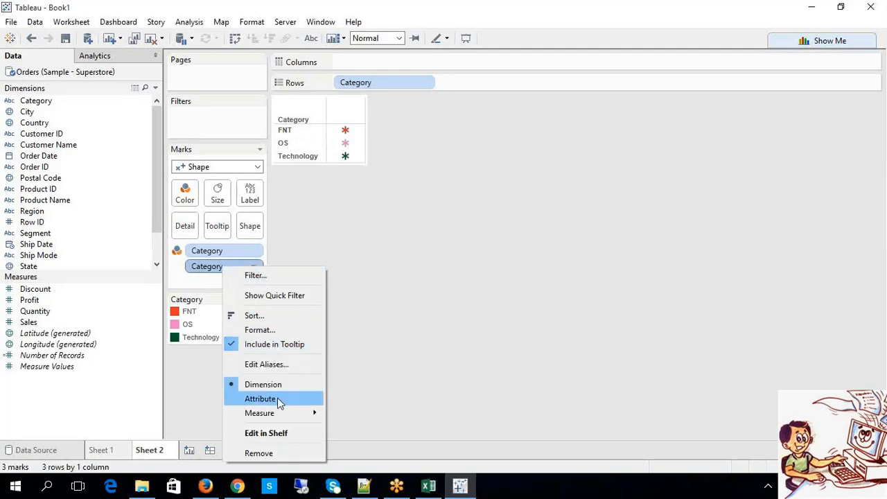
left_click(279, 433)
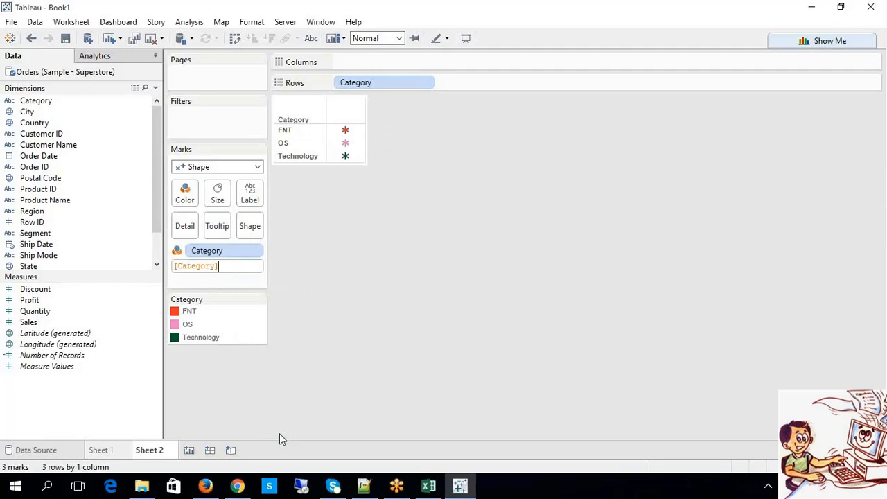
left_click(250, 224)
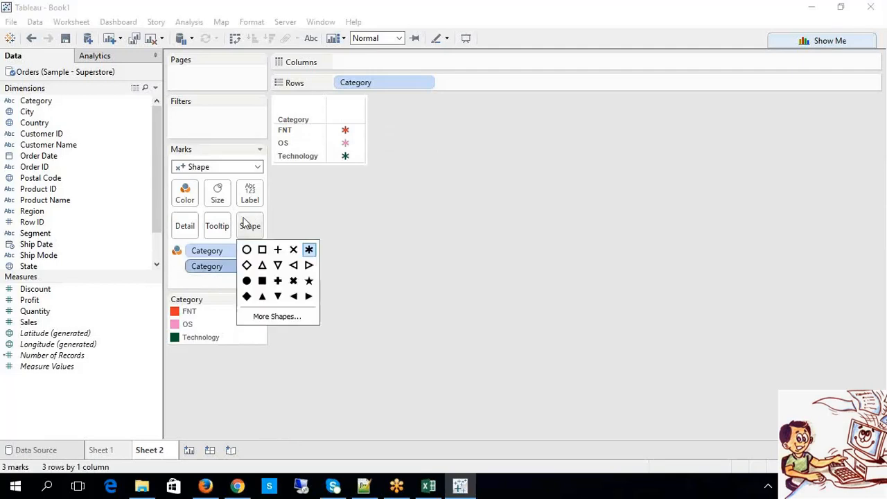
left_click(274, 317)
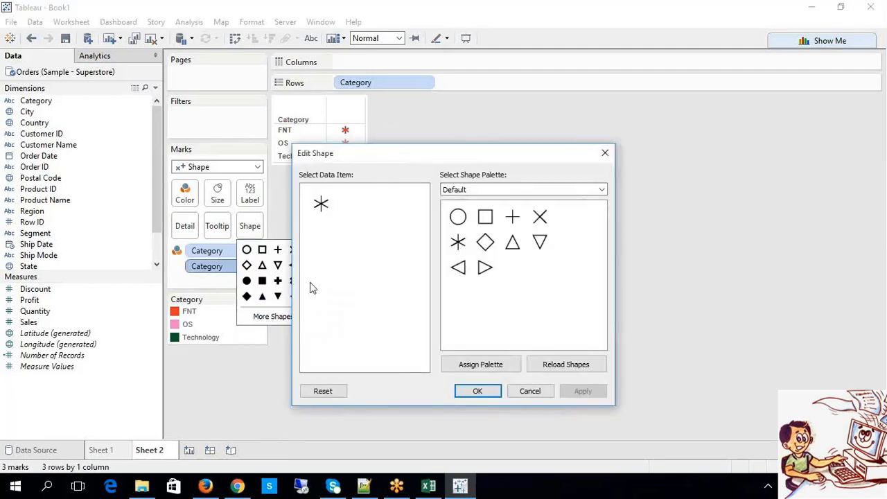
left_click(458, 218)
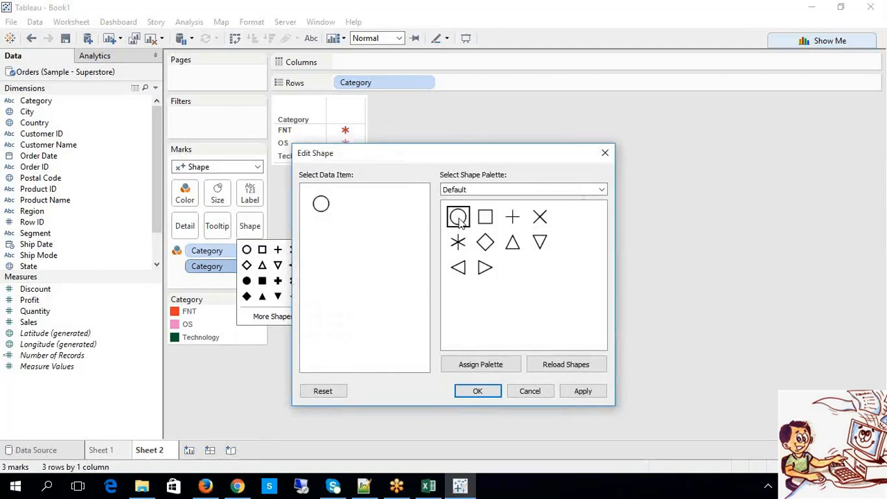
left_click(579, 393)
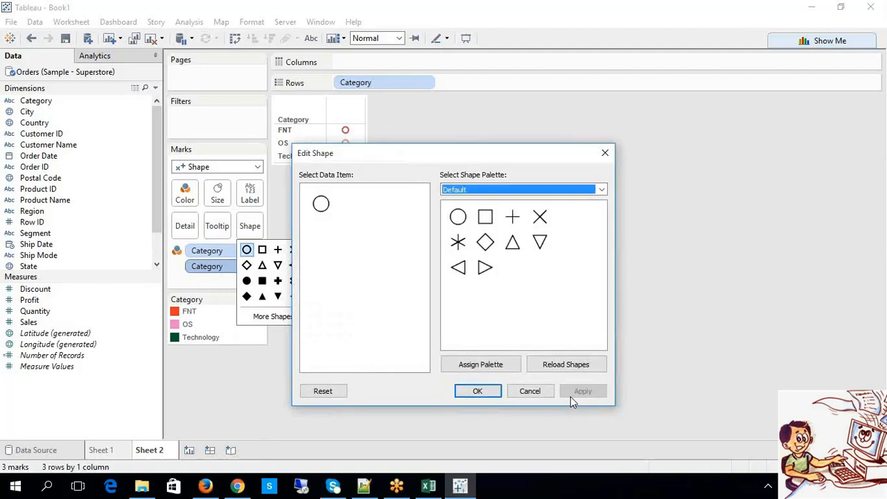
left_click(493, 391)
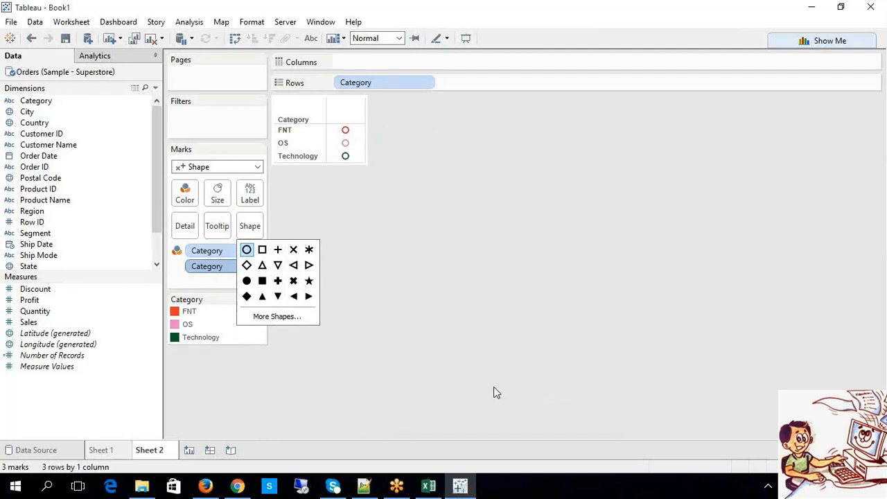
left_click(558, 199)
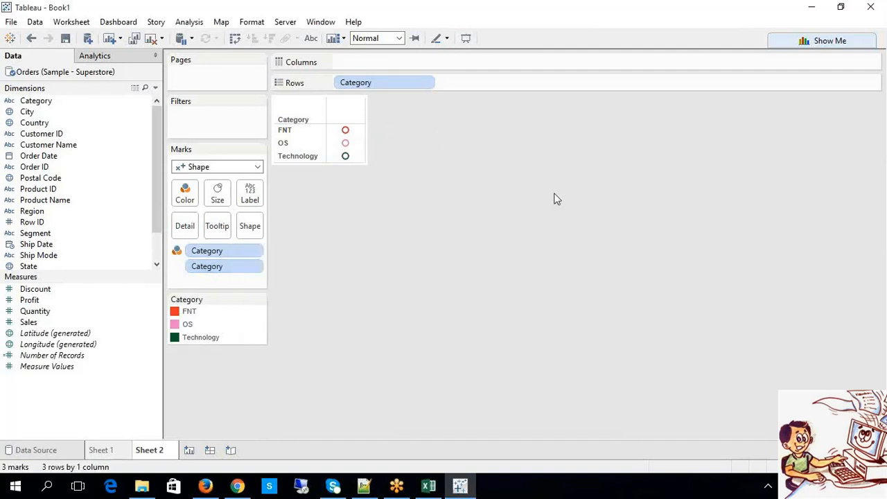
right_click(345, 158)
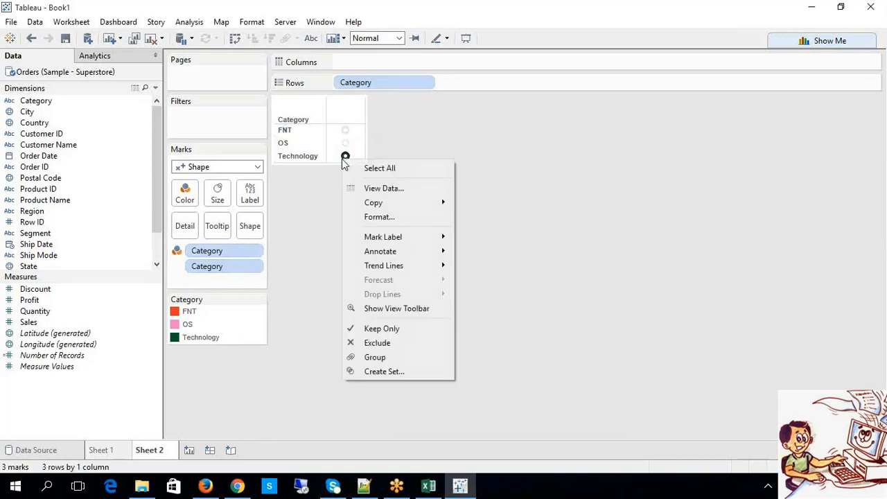
left_click(346, 157)
left_click(344, 158)
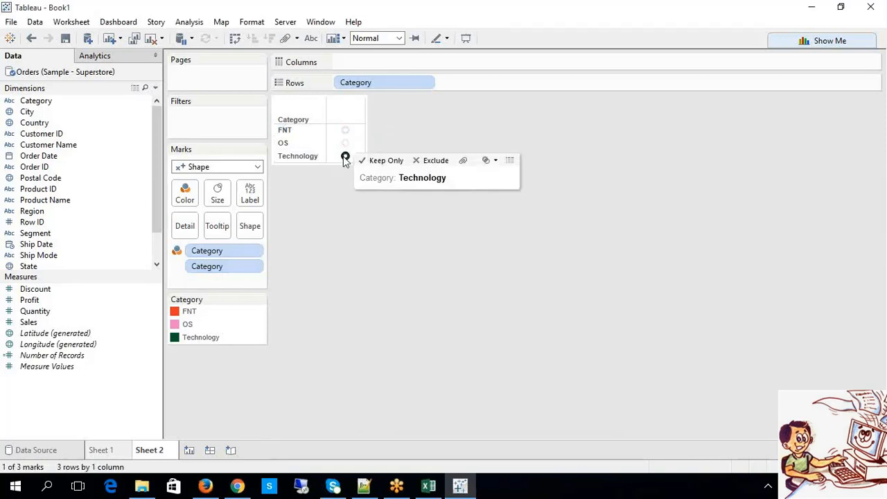
right_click(345, 158)
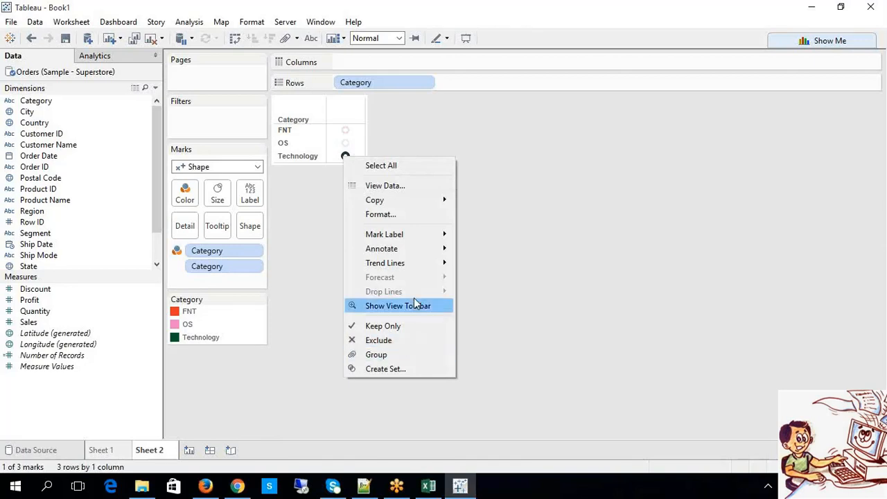
mouse_move(420, 252)
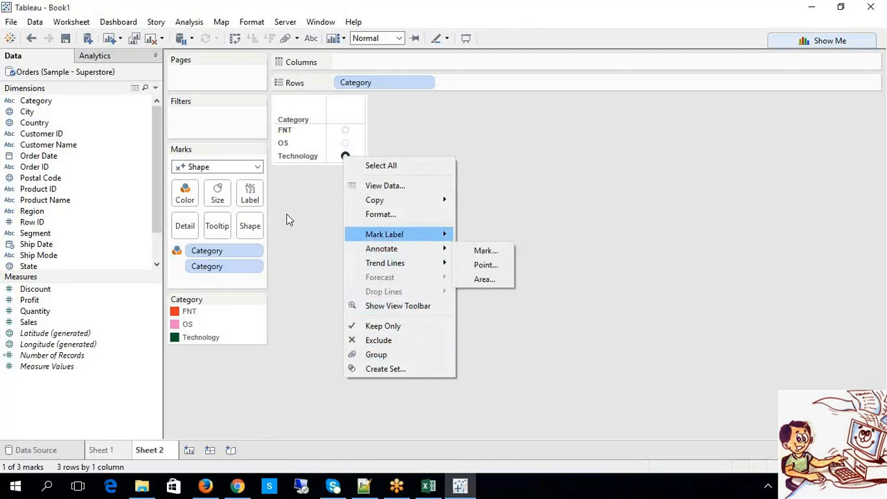
left_click(34, 91)
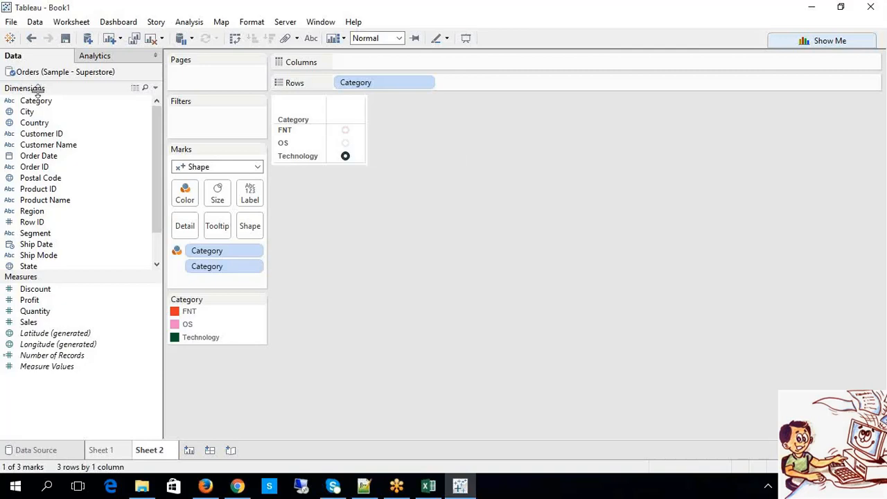
Step: Set Category's default shapes to a diamond for OS and a right-pointing triangle for Technology, and clear the mark selection
right_click(34, 100)
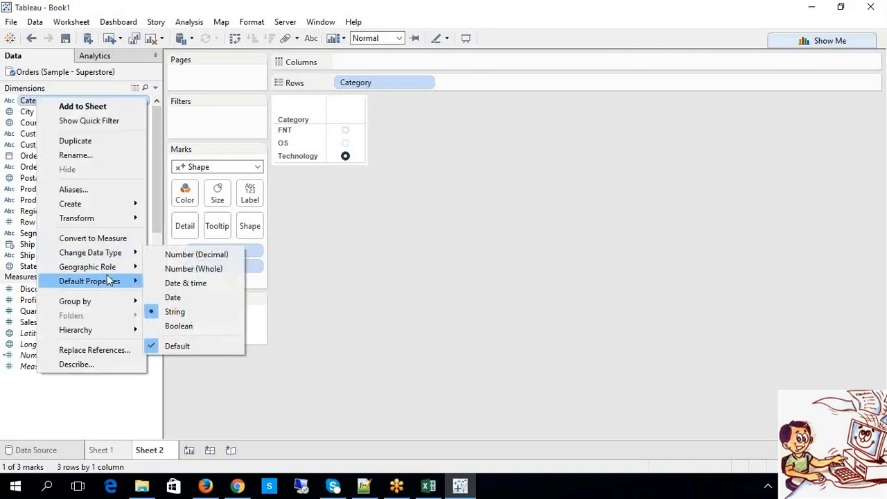
mouse_move(109, 279)
left_click(212, 311)
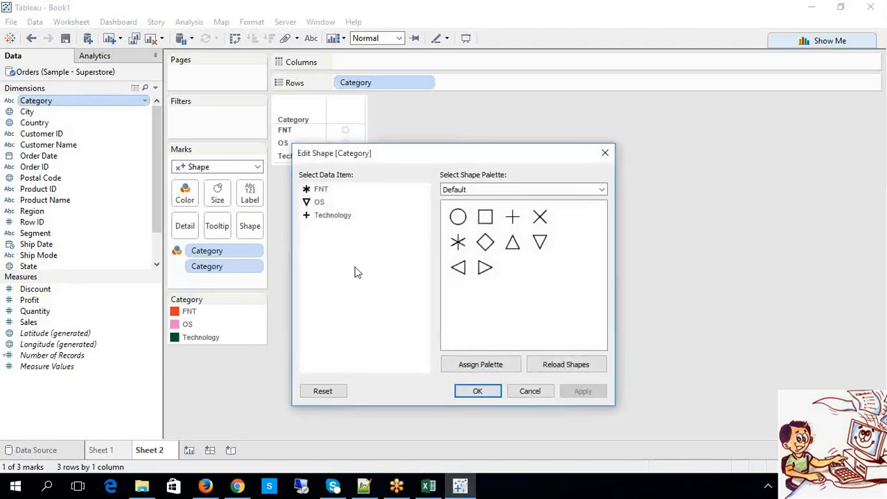
left_click(318, 202)
left_click(485, 242)
left_click(340, 217)
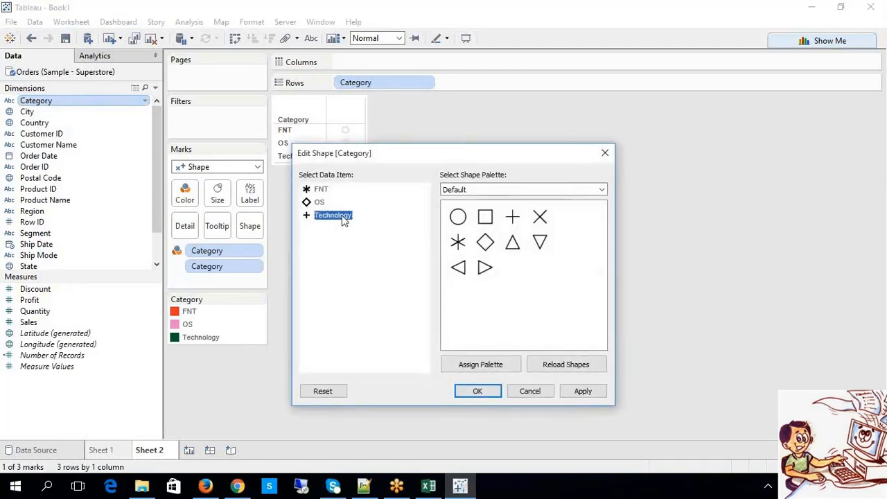
left_click(485, 268)
left_click(575, 392)
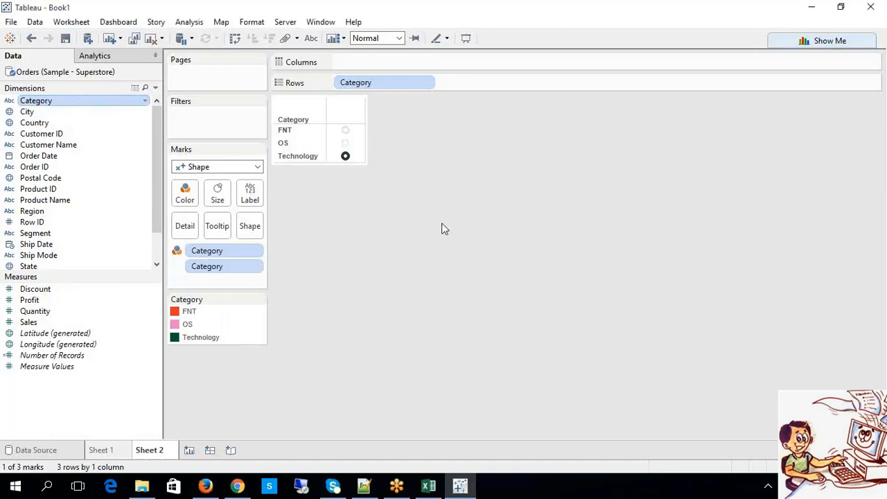
left_click(446, 241)
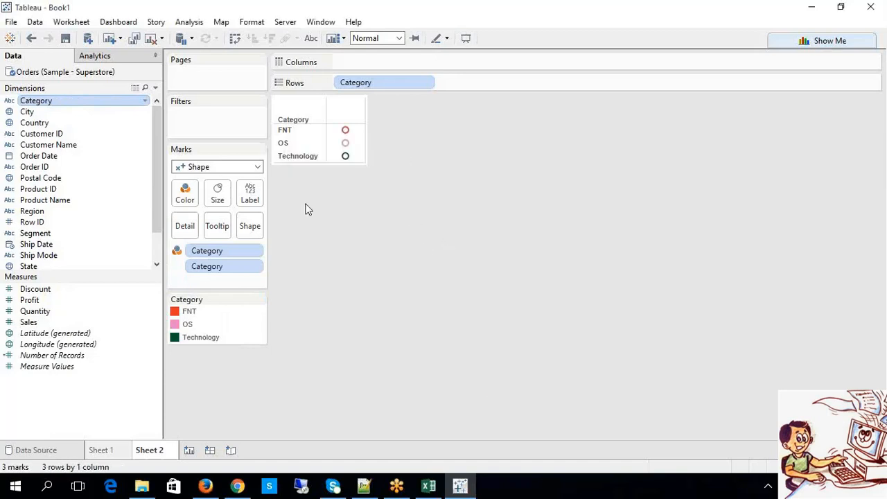
left_click(249, 269)
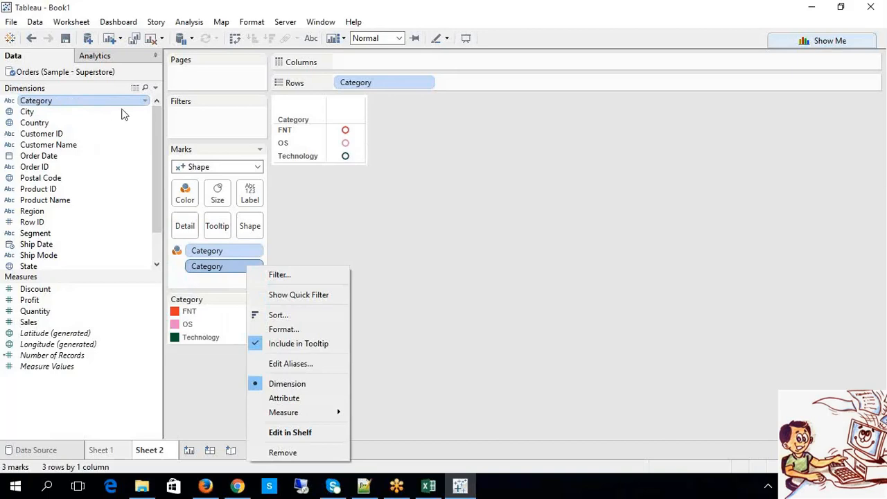
left_click(241, 165)
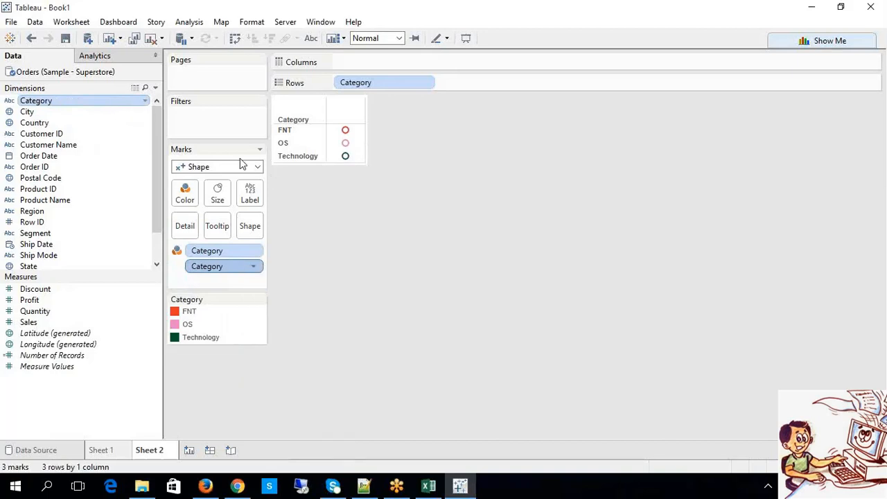
left_click(240, 166)
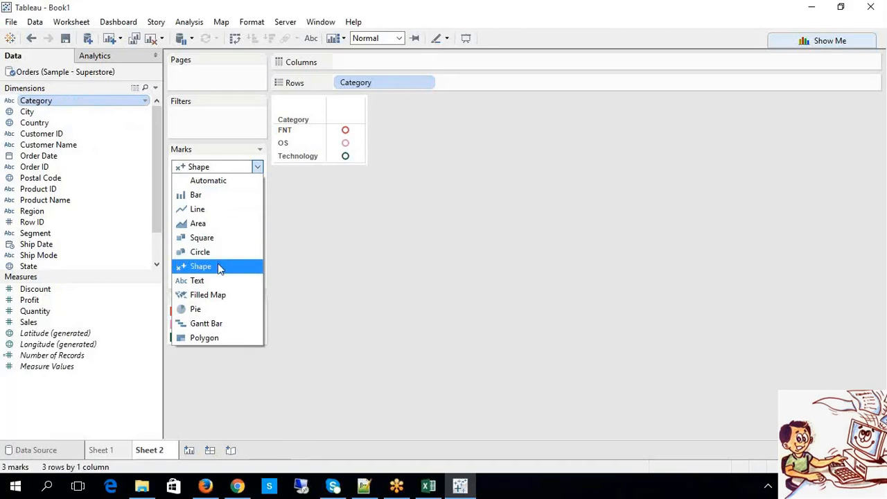
left_click(450, 270)
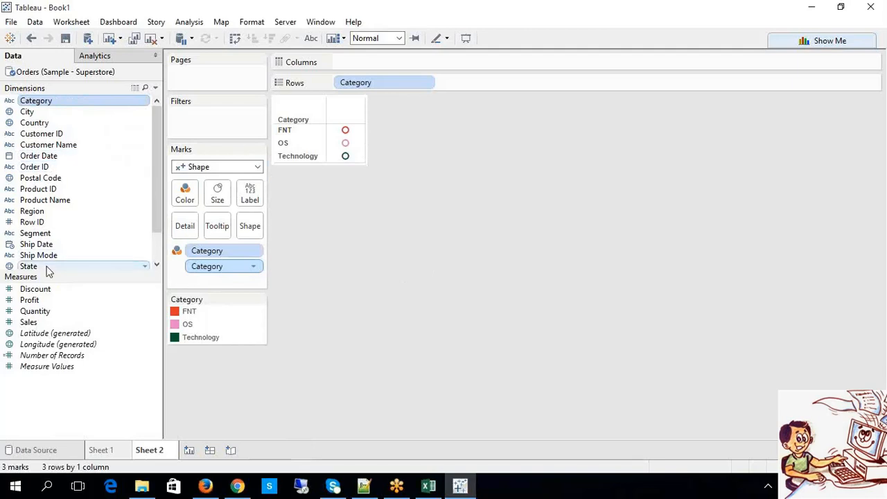
Step: Add Quantity to the columns to plot it by Category, and check the options of the FNT mark
left_click(34, 316)
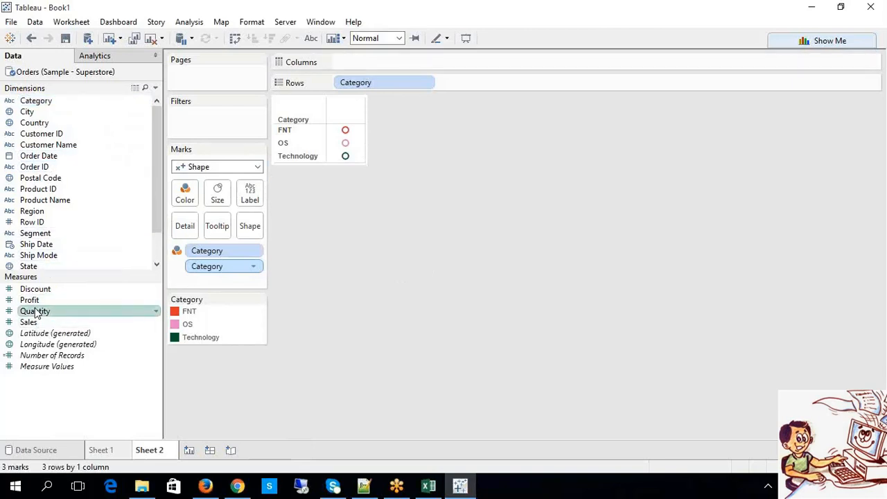
left_click_drag(35, 311, 344, 65)
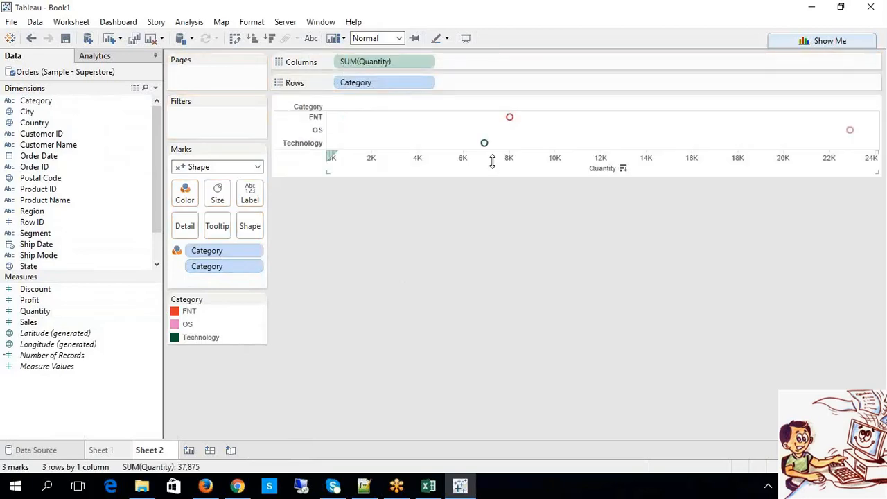
right_click(508, 122)
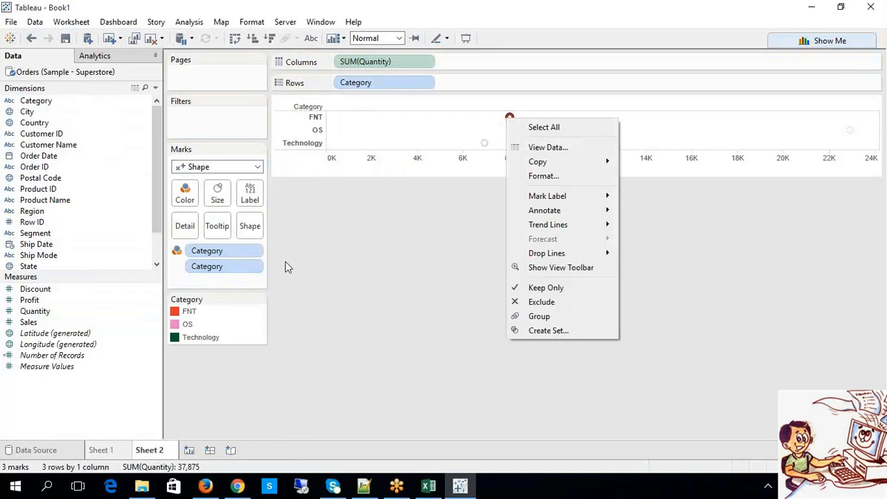
Step: Set the shape of all the Category marks to the filled upward triangle
left_click(253, 265)
left_click(248, 229)
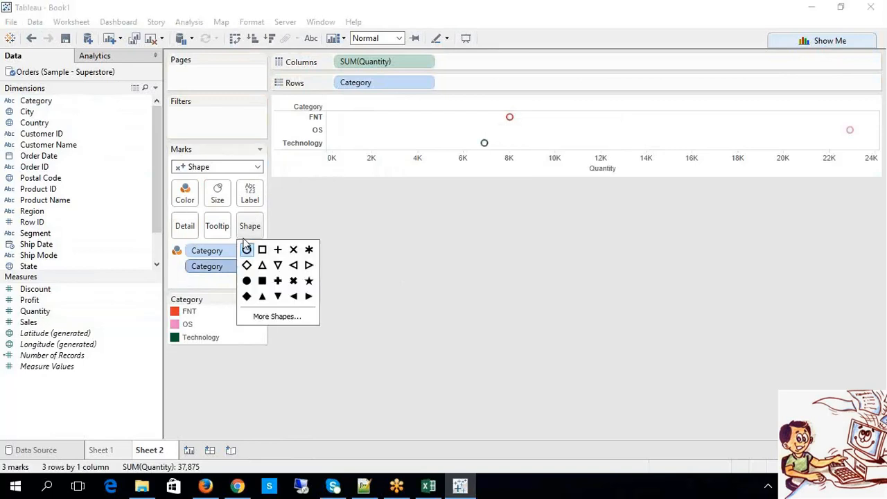
left_click(262, 296)
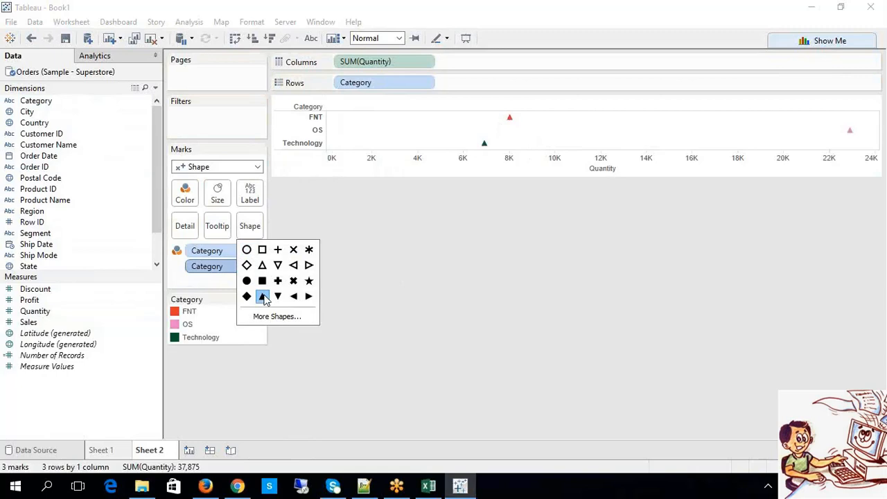
Step: Open the full shape editor for the marks and switch its shape palette to Ratings
left_click(281, 317)
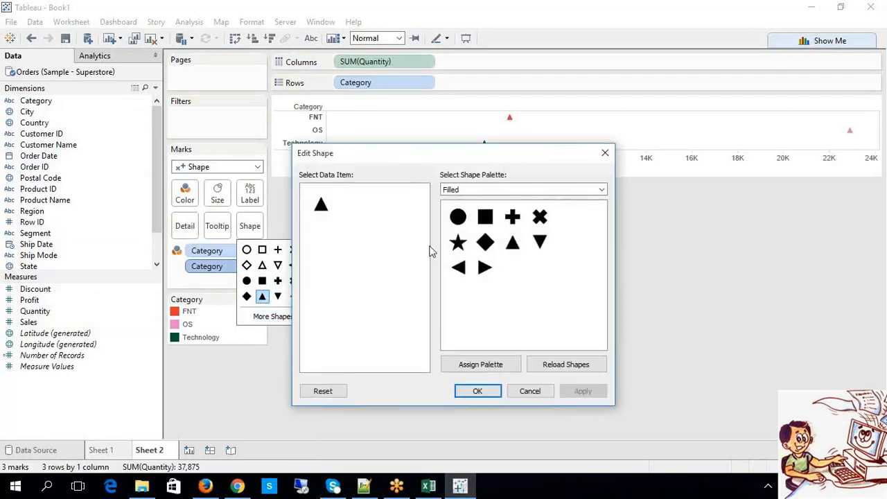
left_click(505, 190)
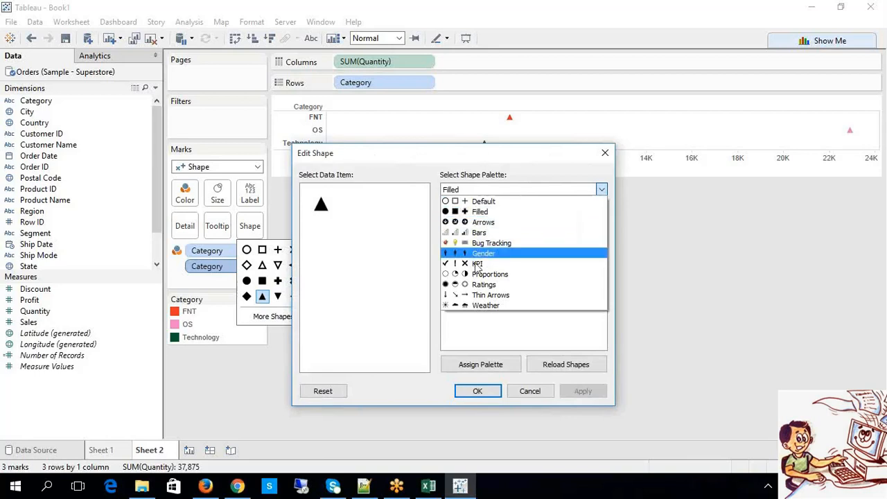
left_click(485, 284)
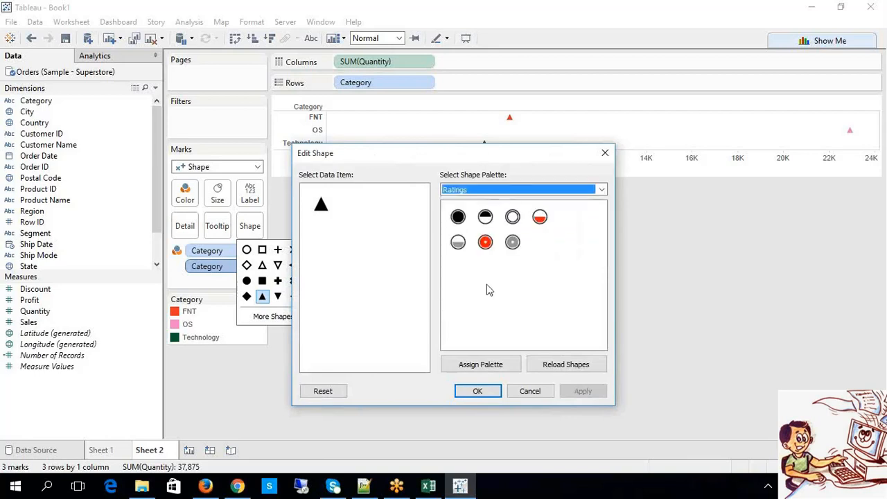
Step: Assign the red circle with a white centre dot from the Ratings shape palette to the marks
left_click(540, 216)
left_click(486, 242)
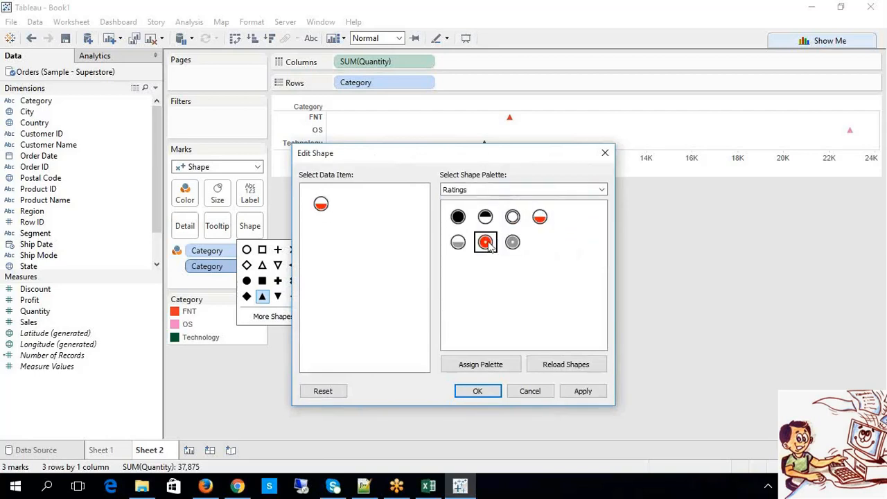
left_click(570, 392)
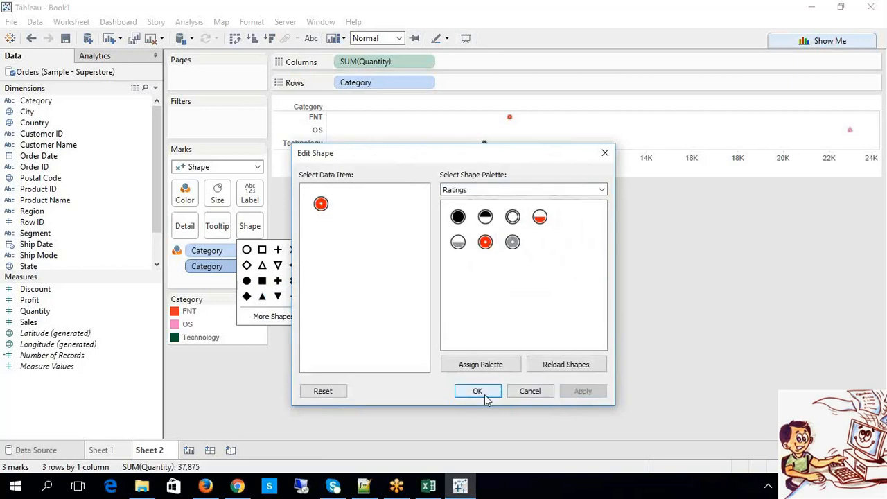
left_click(477, 391)
left_click(567, 277)
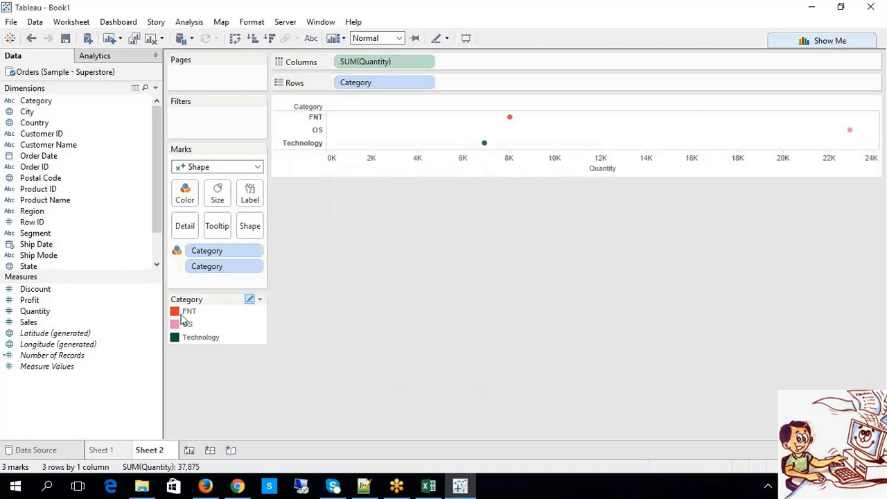
left_click(259, 300)
left_click(195, 309)
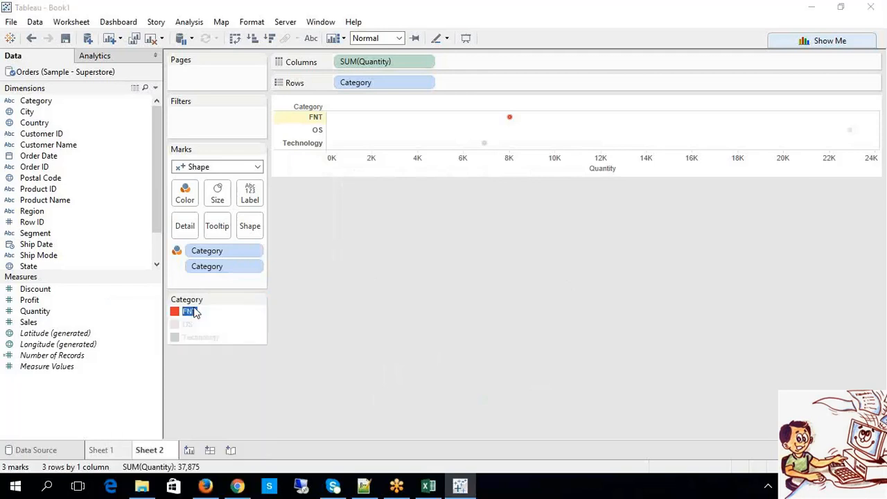
left_click(519, 350)
left_click(253, 267)
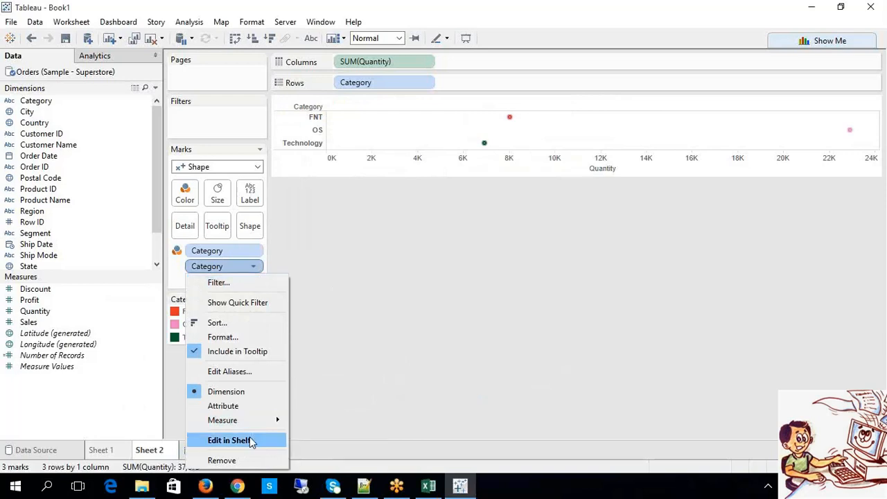
left_click(250, 440)
left_click(340, 305)
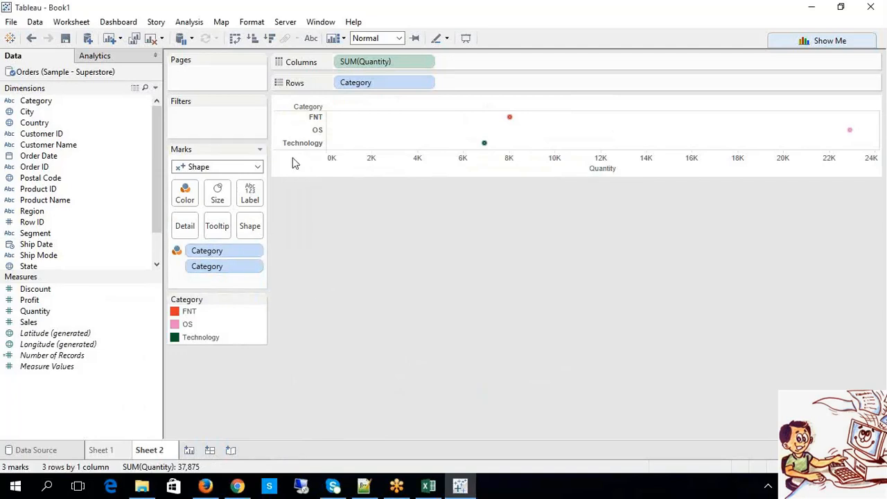
right_click(57, 179)
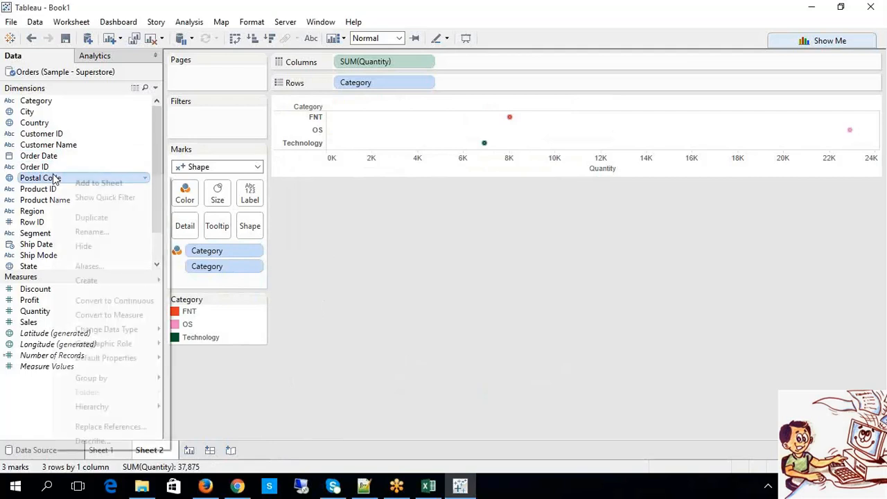
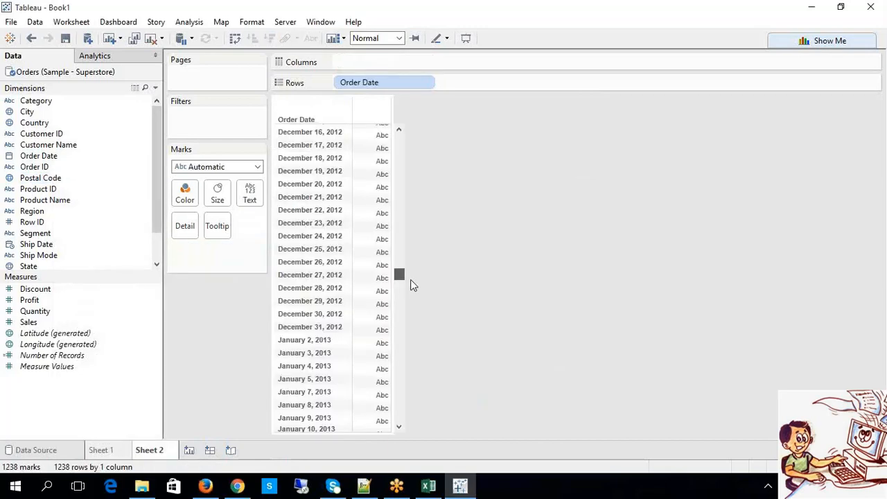
left_click_drag(411, 279, 427, 133)
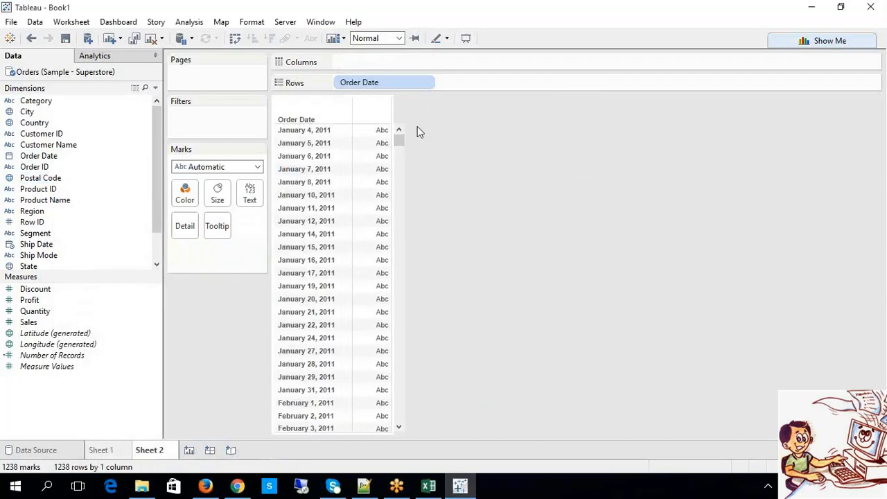
right_click(379, 83)
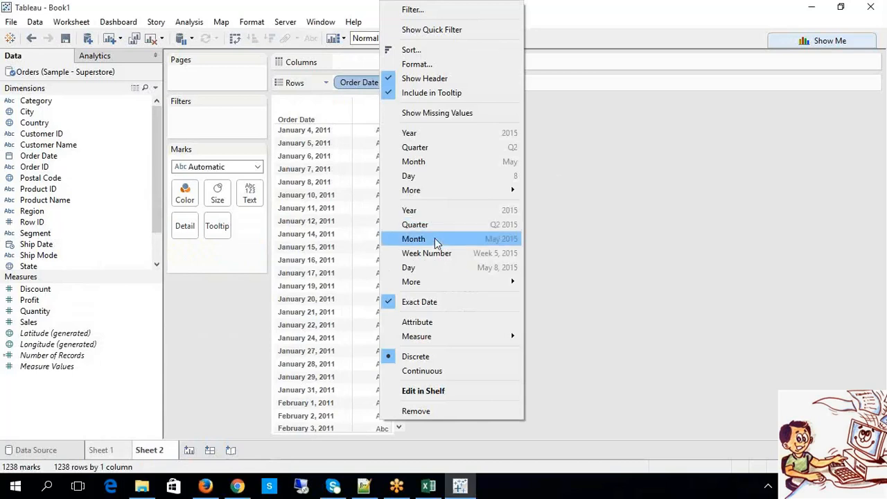
left_click(423, 391)
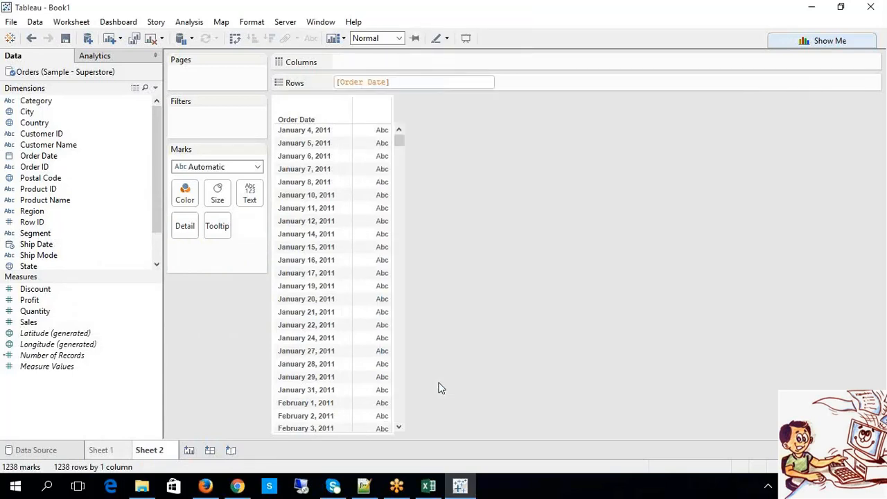
left_click(443, 235)
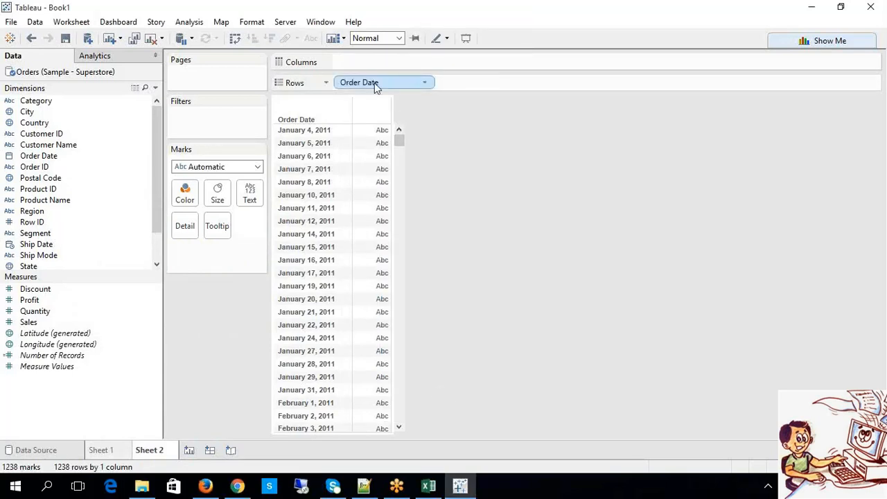
left_click(306, 170)
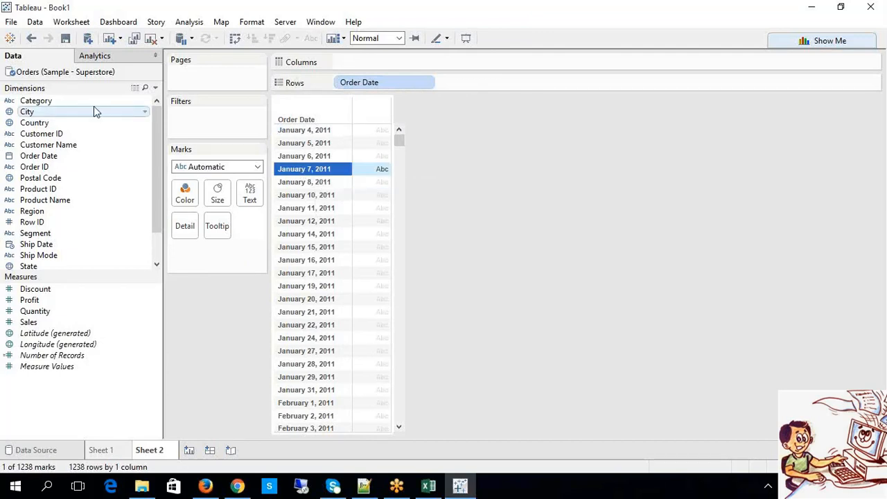
Step: Try the "Wed, March 14, 2001" default date format for the Order Date dimension and discard the choice
right_click(73, 155)
mouse_move(166, 300)
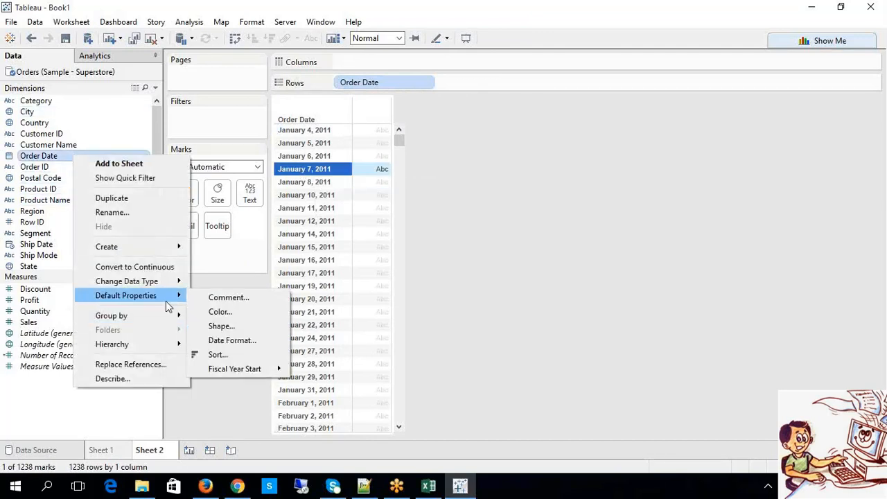
left_click(262, 339)
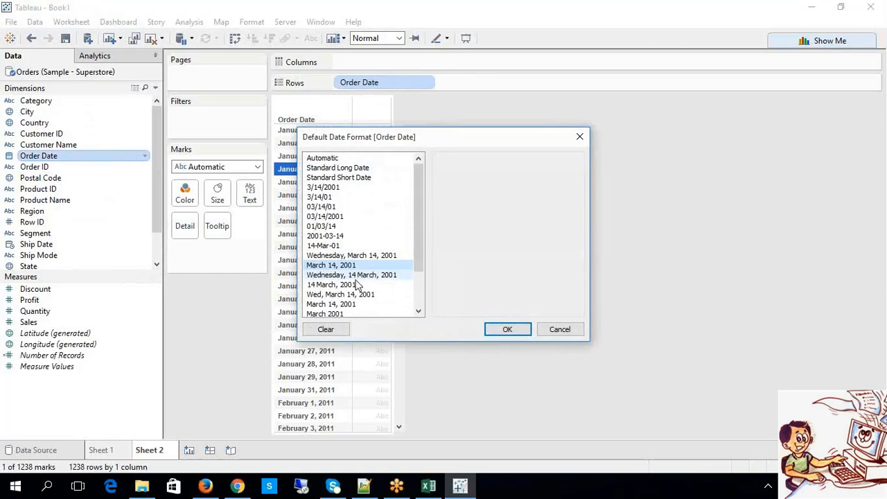
left_click(352, 294)
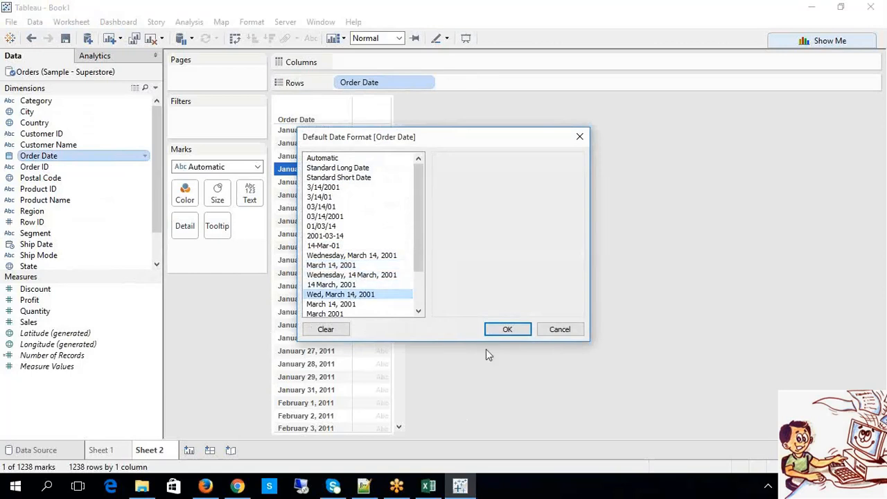
left_click(545, 332)
left_click(490, 277)
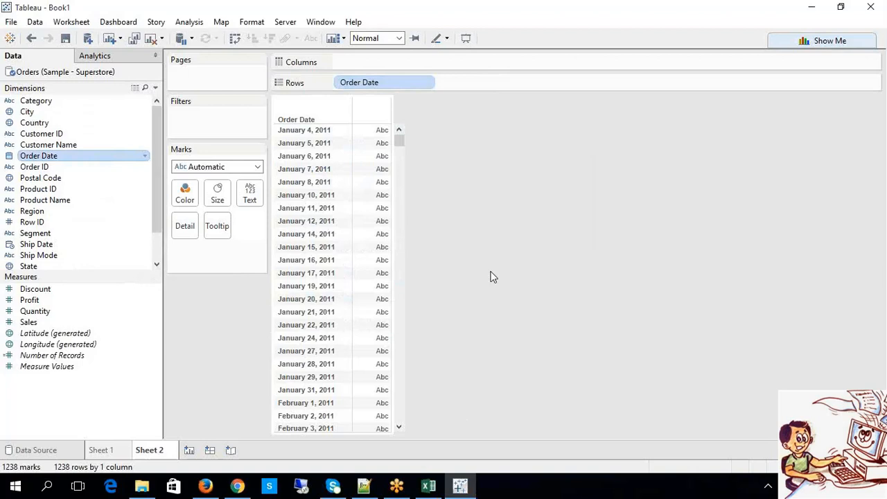
right_click(84, 157)
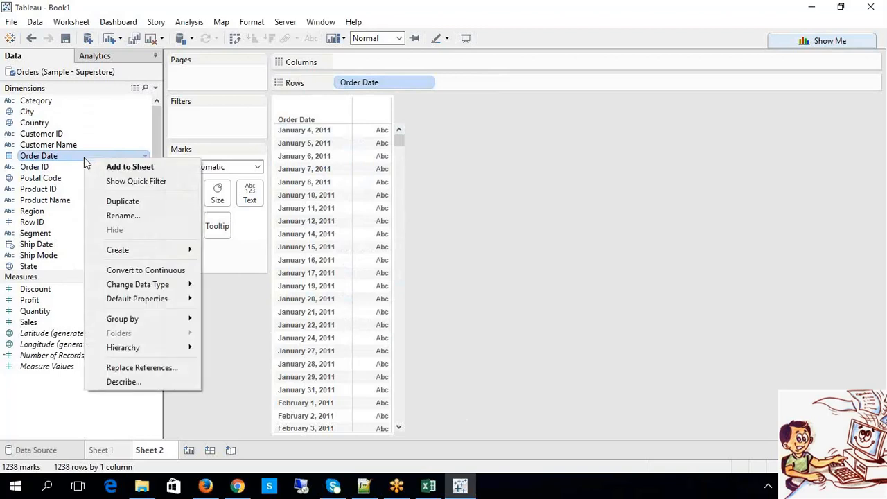
mouse_move(149, 284)
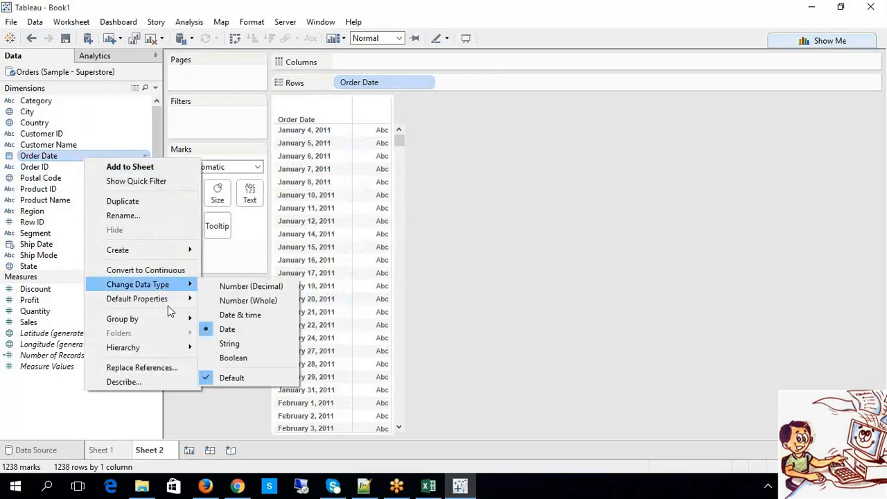
mouse_move(173, 300)
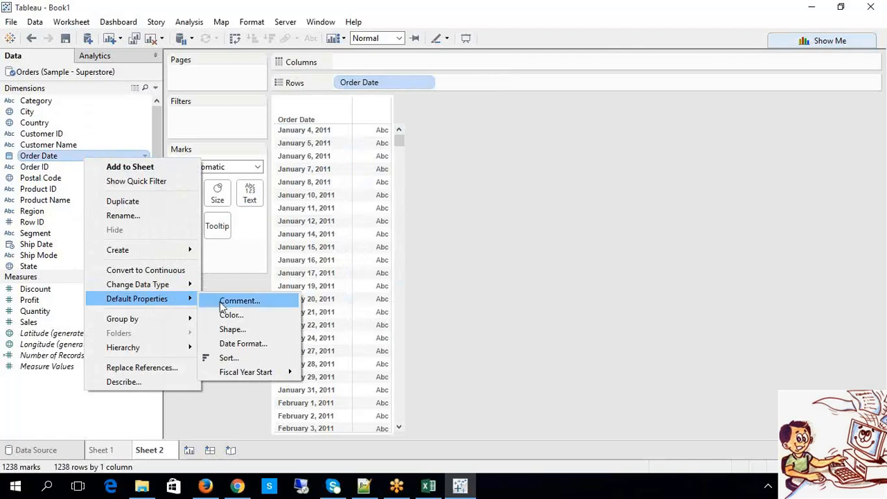
mouse_move(251, 375)
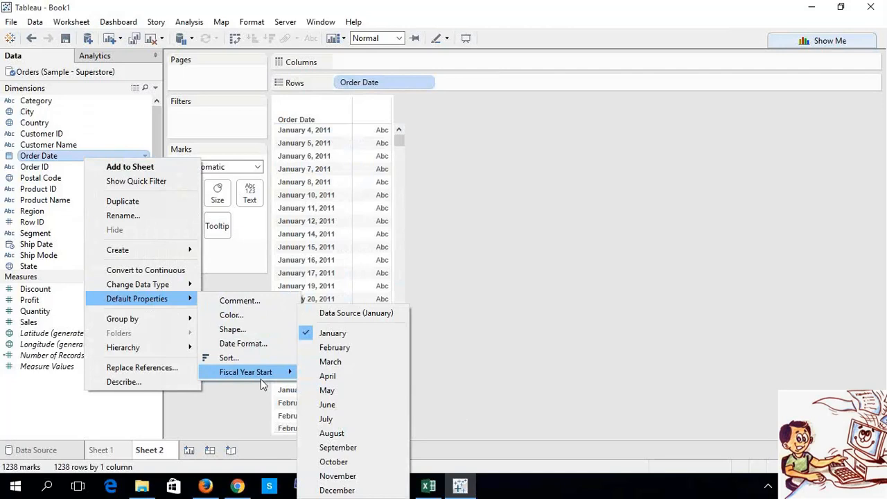
left_click(492, 239)
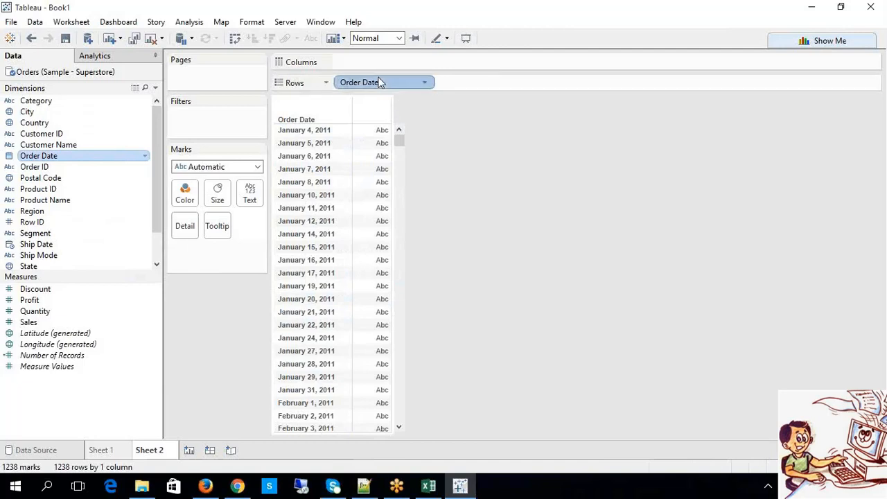
Step: Replace the exact Order Date in Rows with Order Date by year, and set the field's default fiscal year start to April
key("Delete")
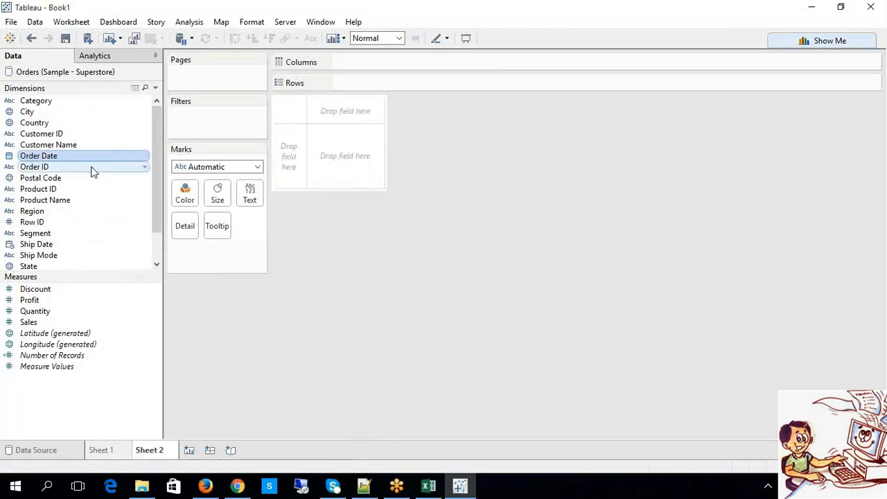
left_click_drag(93, 159, 376, 86)
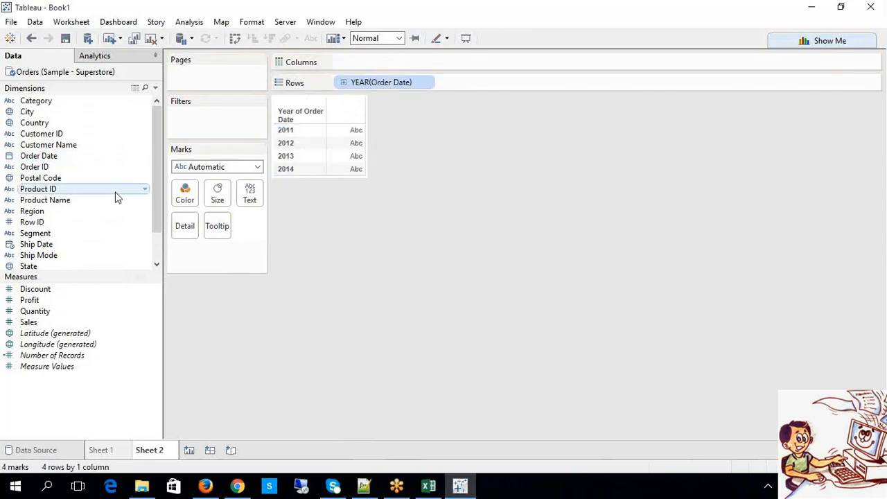
right_click(56, 158)
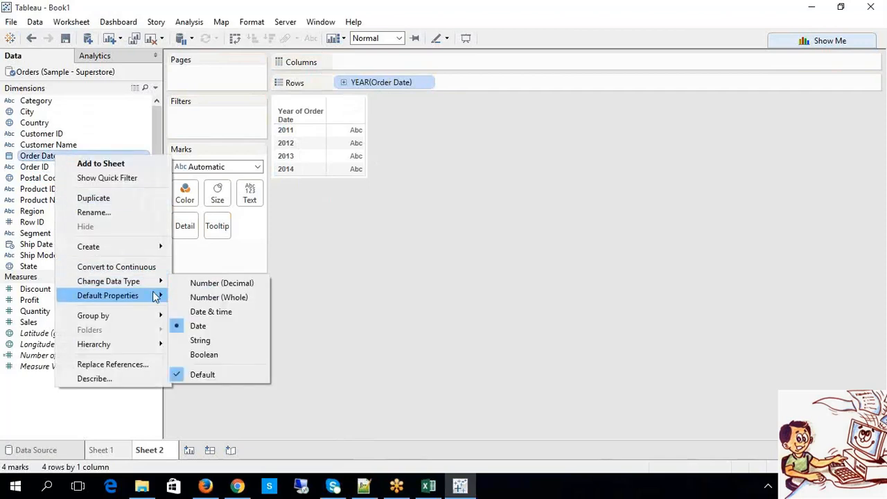
mouse_move(158, 296)
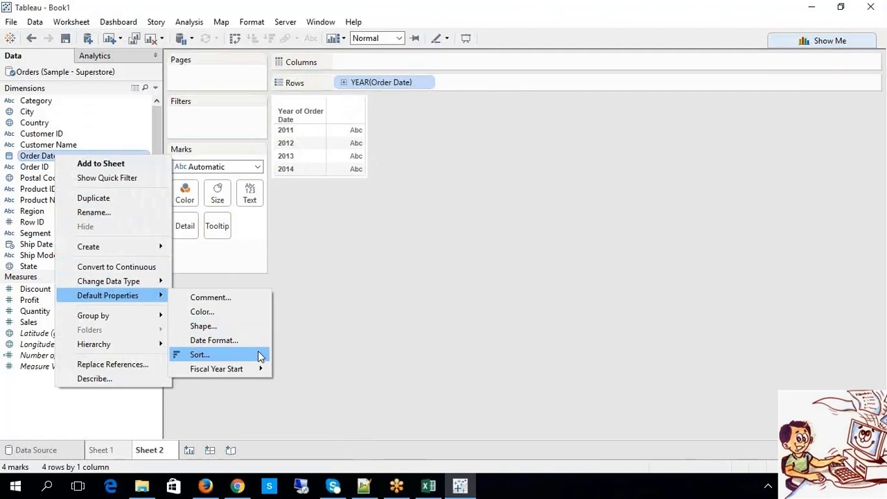
mouse_move(253, 371)
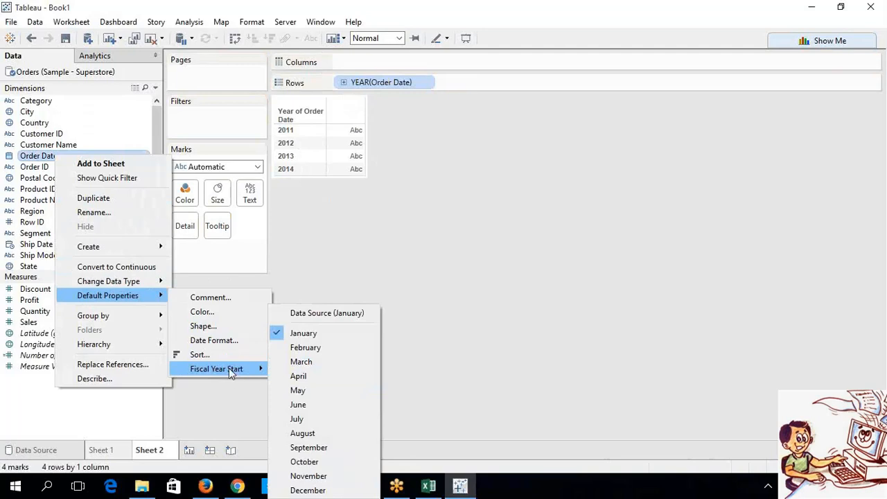
left_click(297, 377)
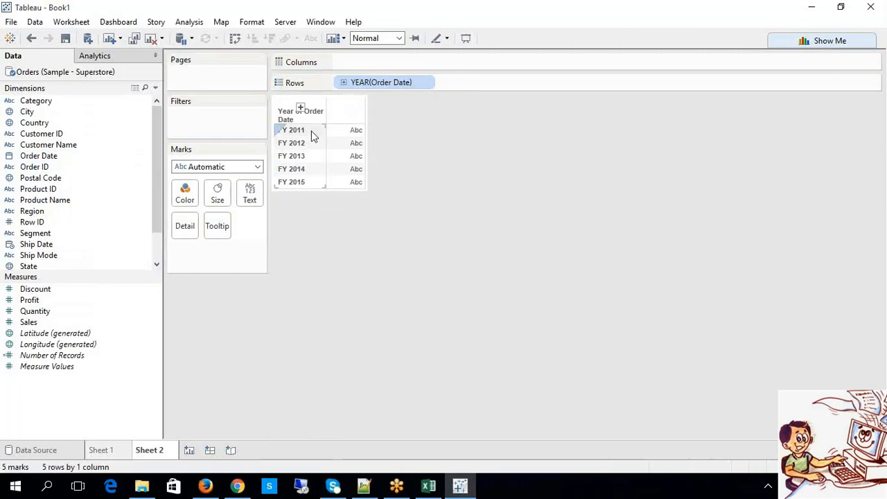
Step: Expand the Order Date hierarchy in Rows from year to quarter and from quarter to month
left_click(341, 82)
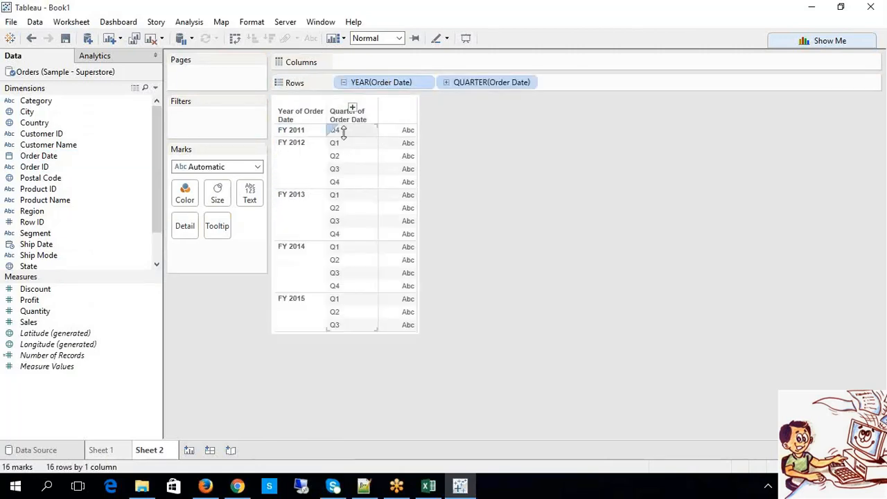
left_click(445, 82)
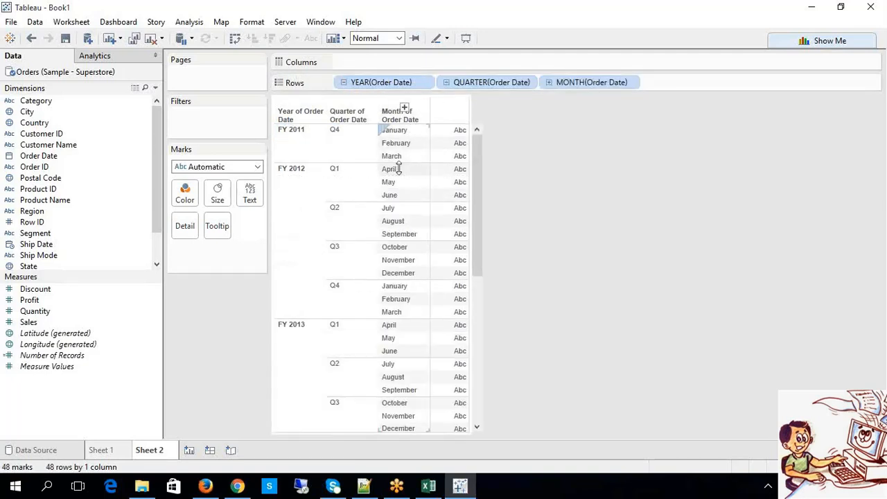
left_click(395, 145)
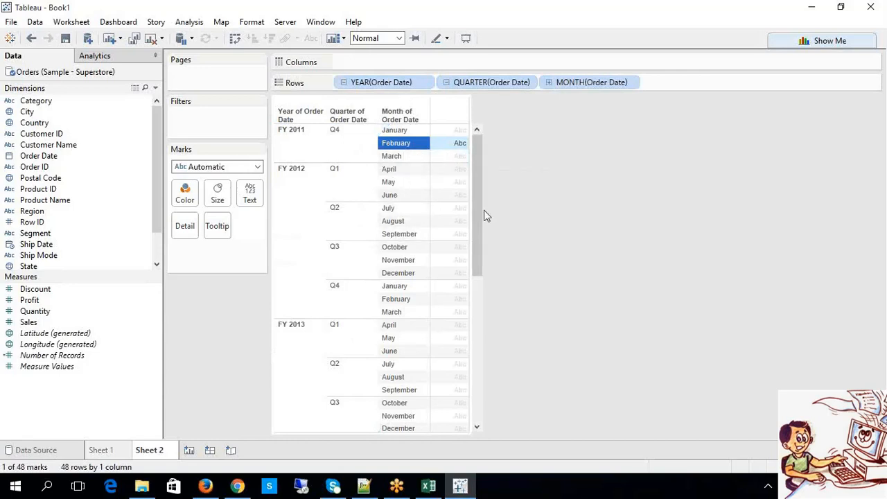
left_click(598, 227)
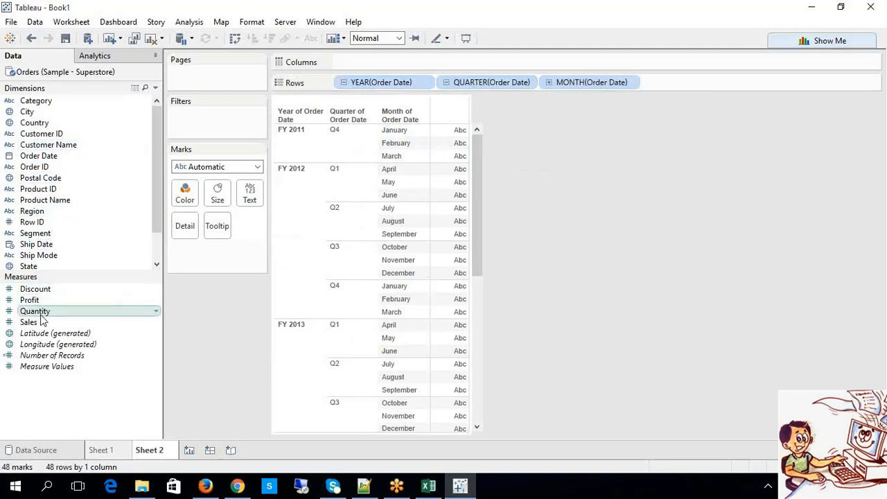
Step: Add Sales to Columns, set the mark type to Bar, and turn on the mark labels
left_click_drag(44, 323, 350, 66)
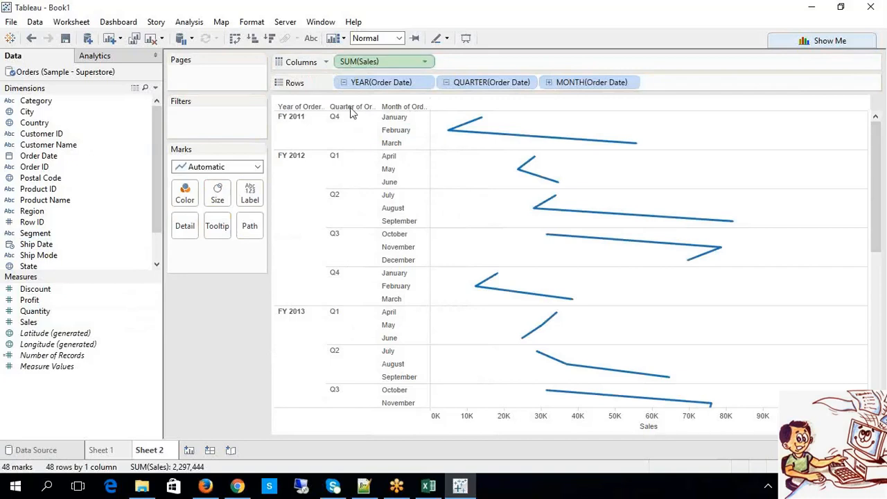
mouse_move(492, 241)
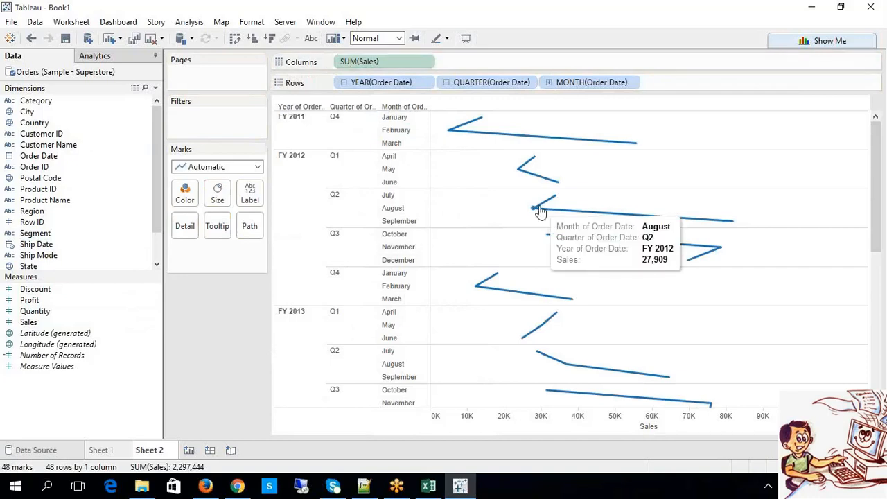
left_click(229, 167)
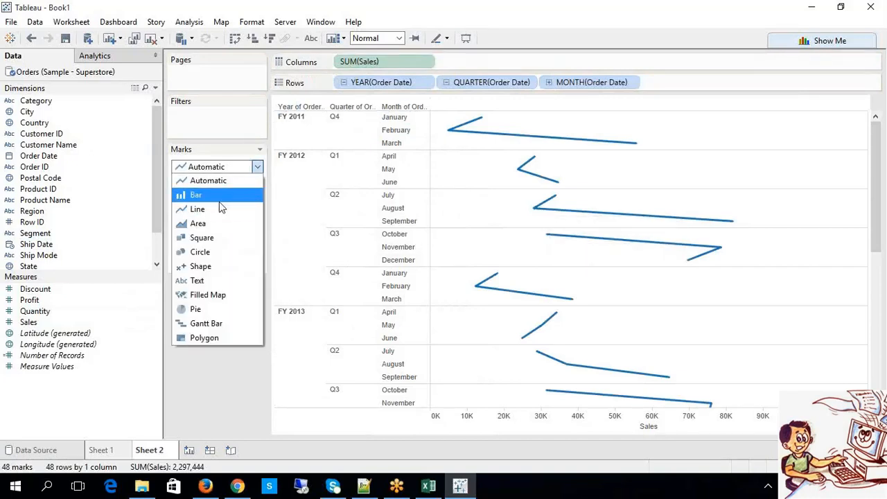
left_click(219, 200)
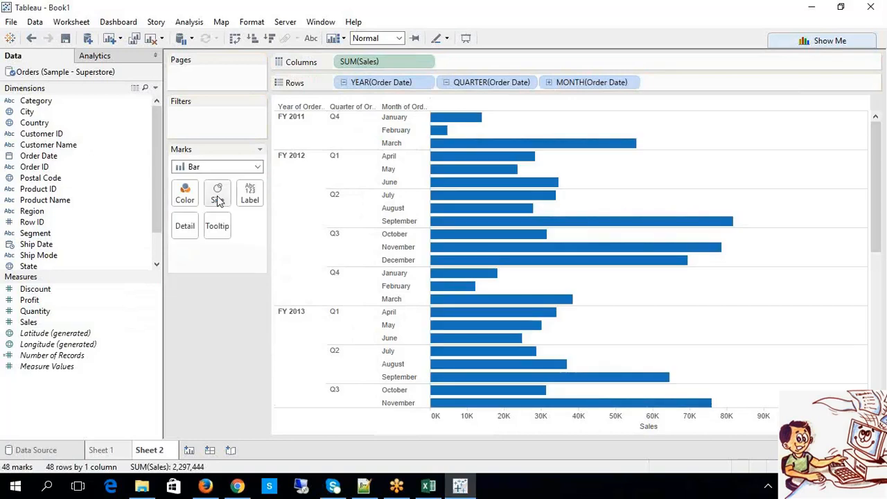
left_click(310, 38)
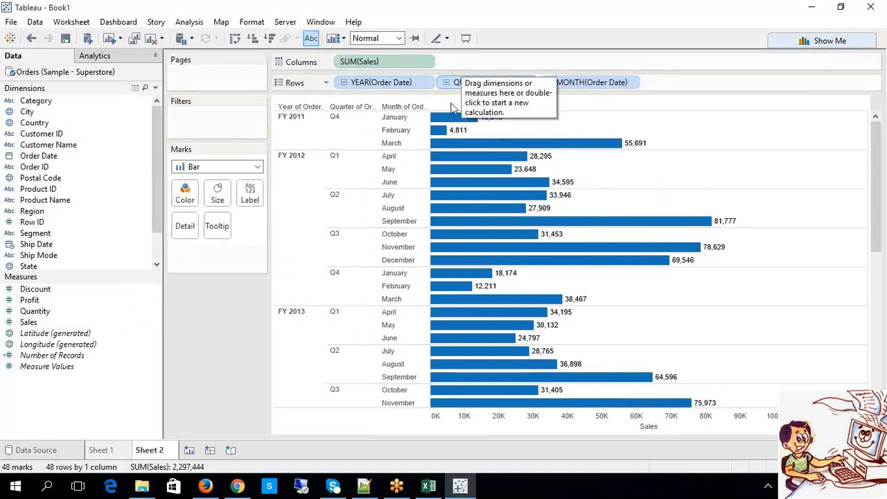
mouse_move(441, 135)
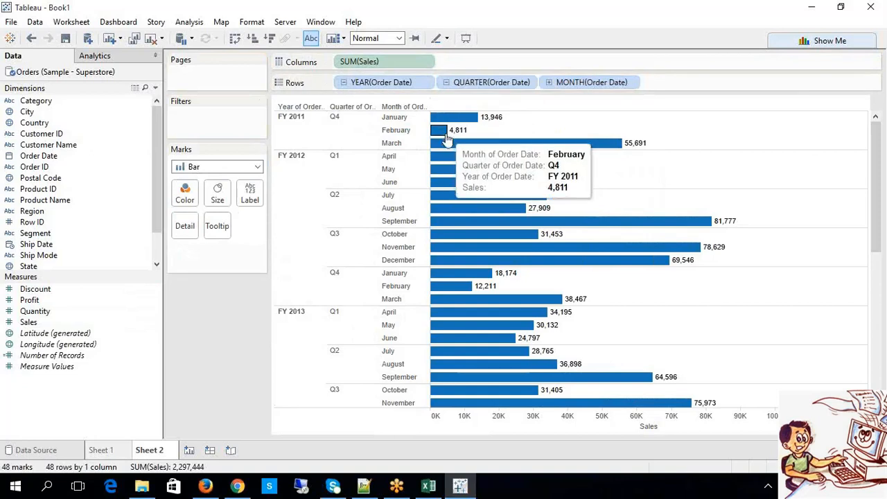
Step: Try the Automatic and Standard Long Date default date formats for Order Date, browse the remaining formats, and discard the choice
right_click(39, 158)
mouse_move(128, 299)
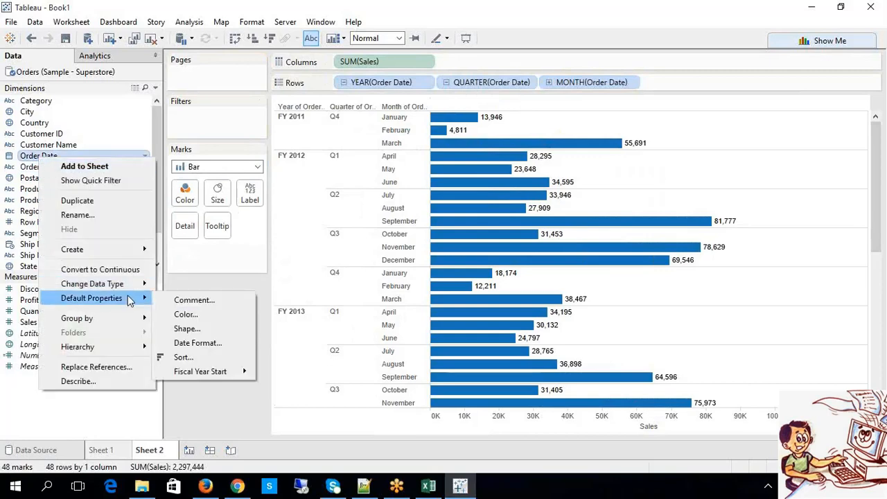
left_click(199, 342)
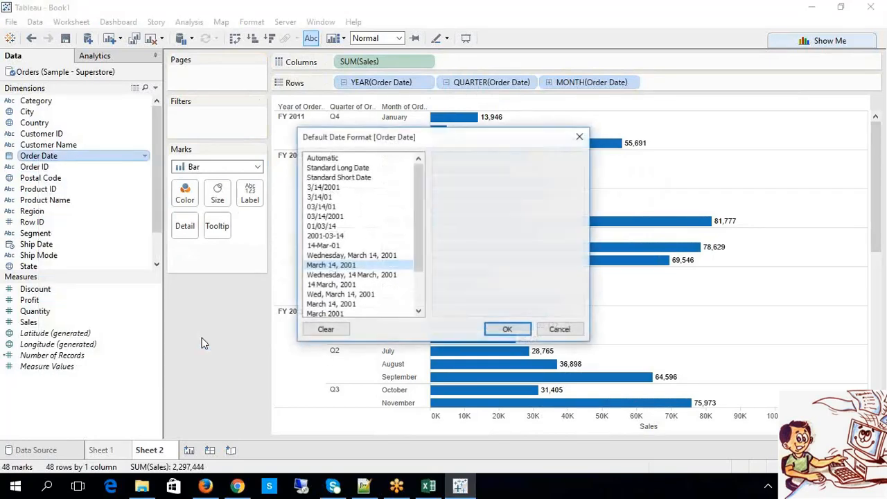
left_click(329, 159)
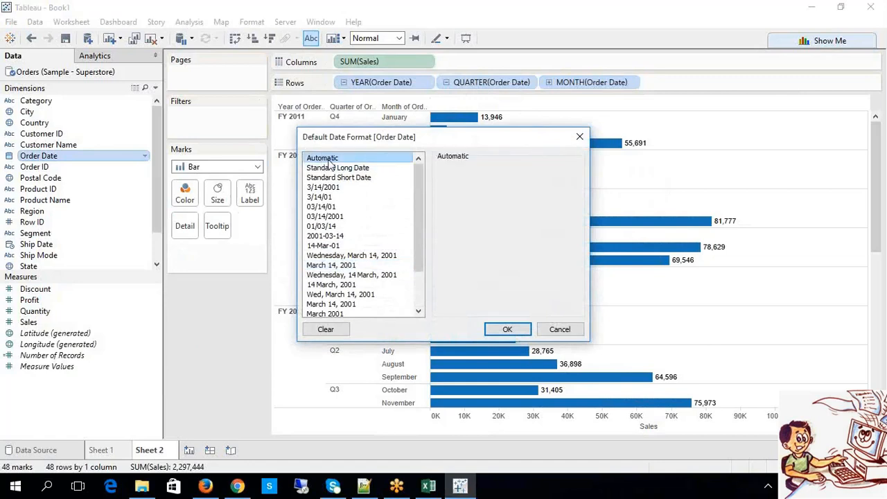
left_click(331, 168)
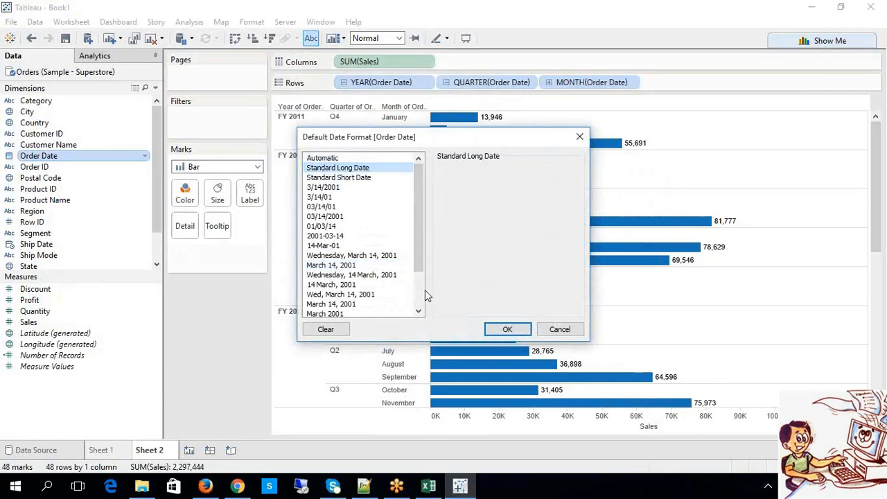
scroll(420, 289, "down", 2)
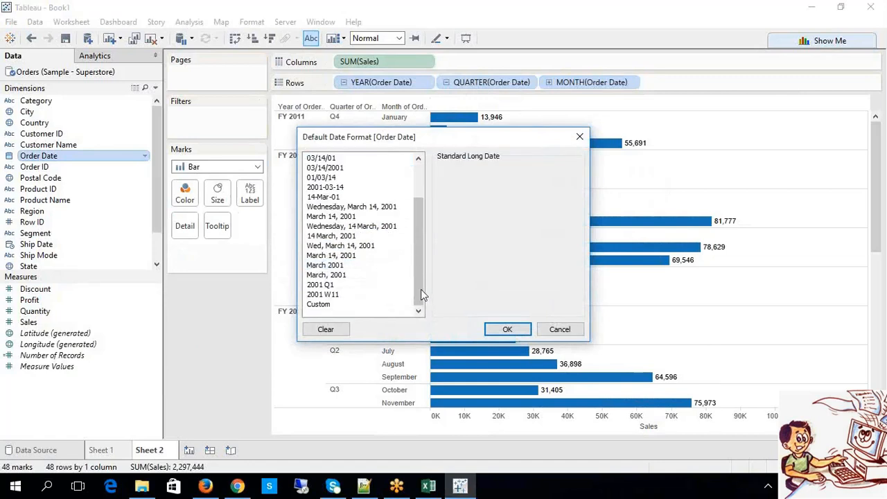
left_click(560, 330)
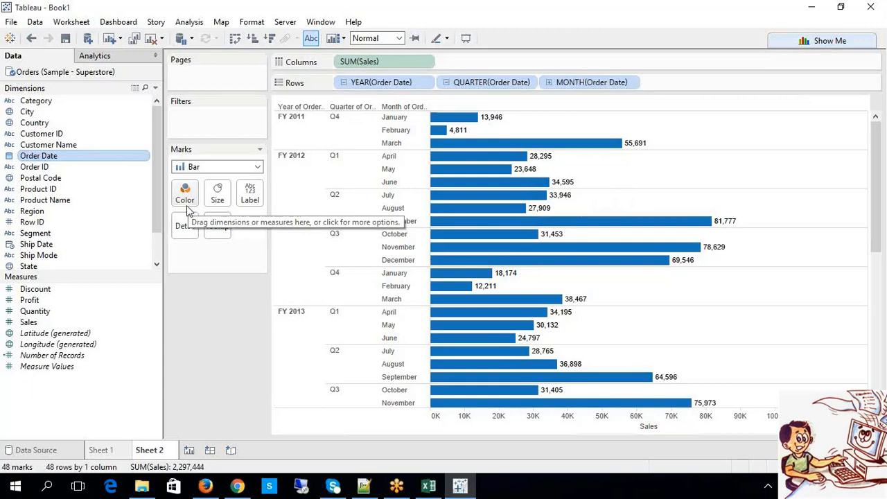
Step: Check the default properties notes in the TABLEAU workbook in Excel and return to Tableau
left_click(435, 490)
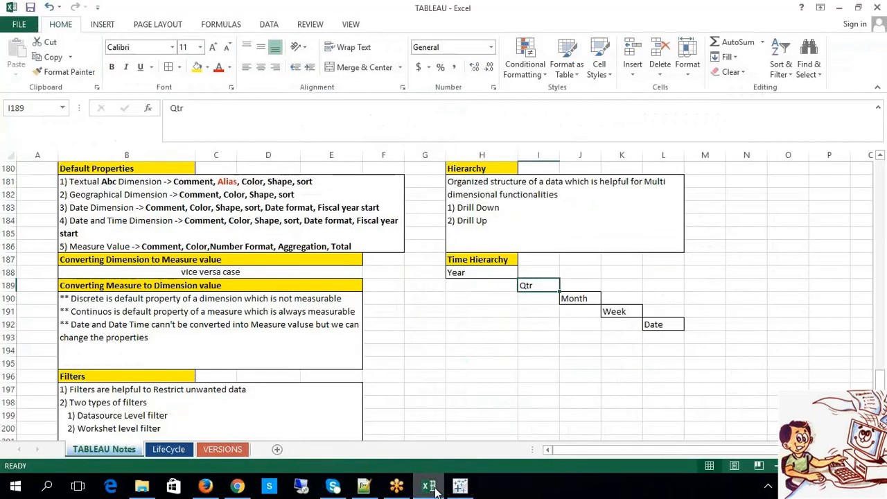
left_click(430, 488)
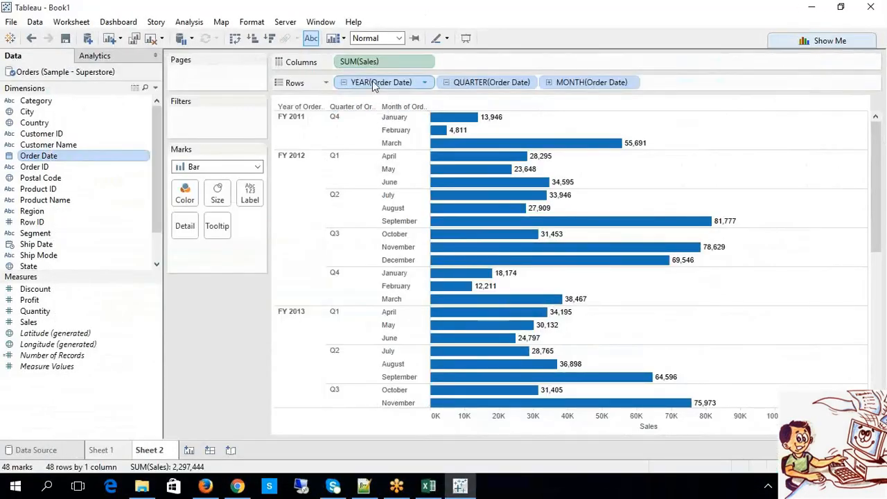
Step: Remove the year, quarter and month levels of Order Date from Rows
left_click(372, 83)
key("Delete")
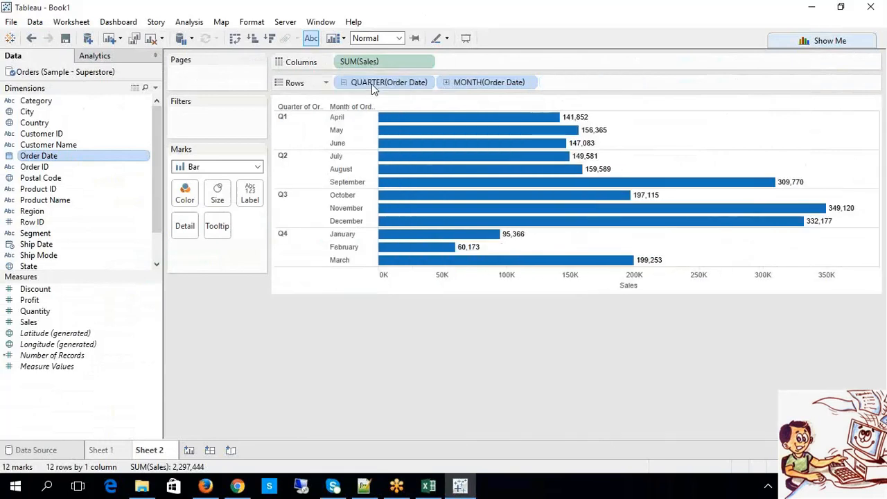
left_click(371, 82)
key("Delete")
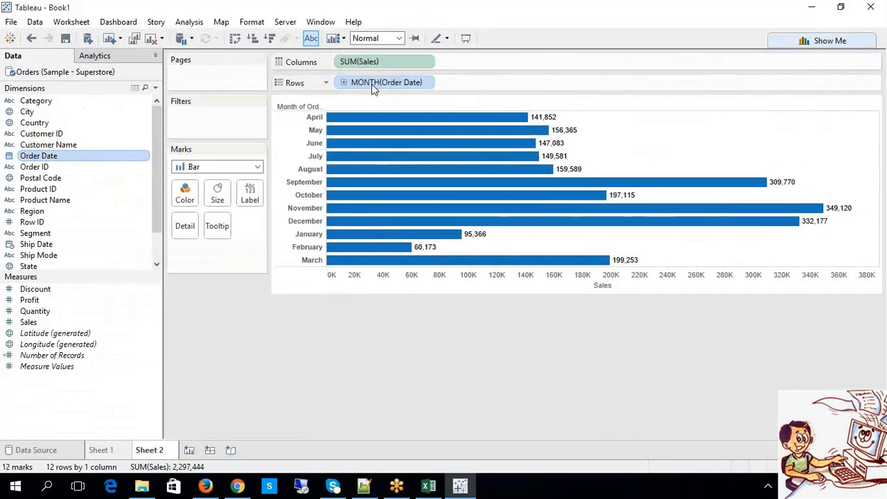
left_click(372, 82)
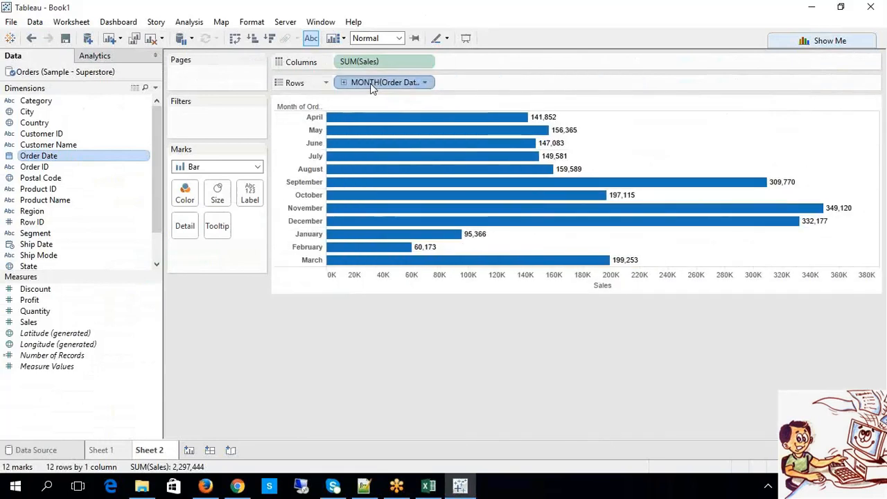
key("Delete")
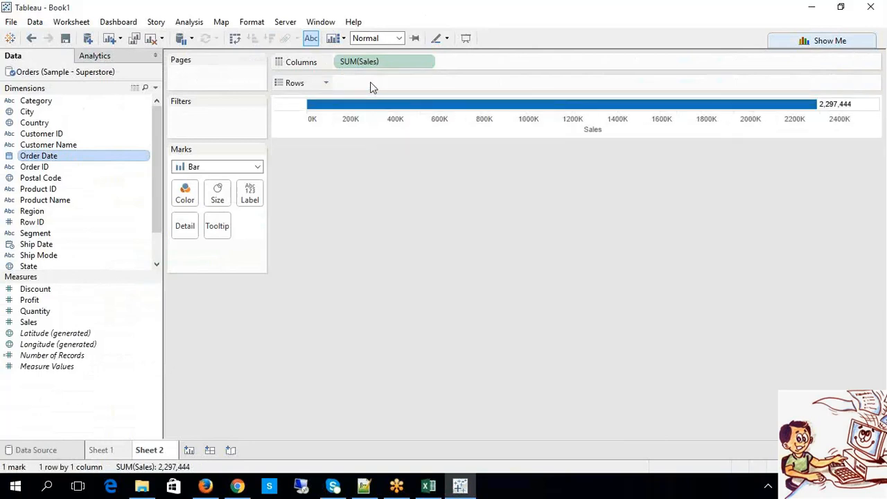
Step: Add the Category dimension to Rows to break Sales down by category
left_click(360, 65)
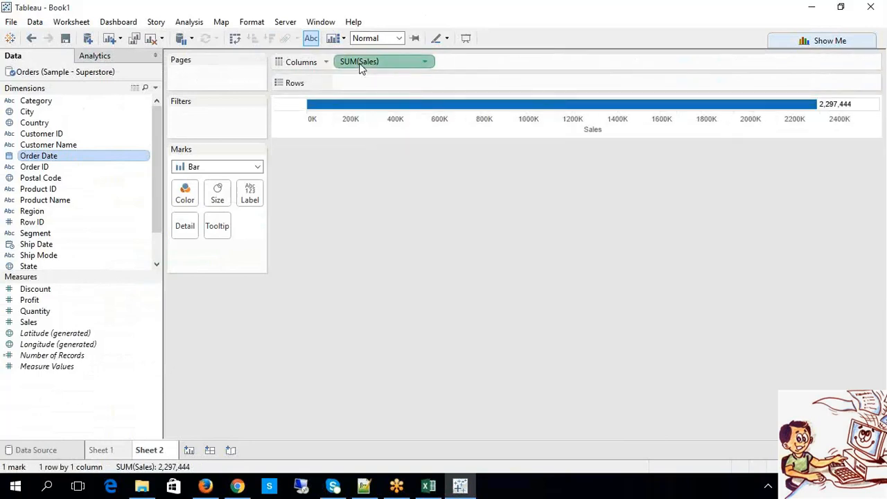
left_click(58, 102)
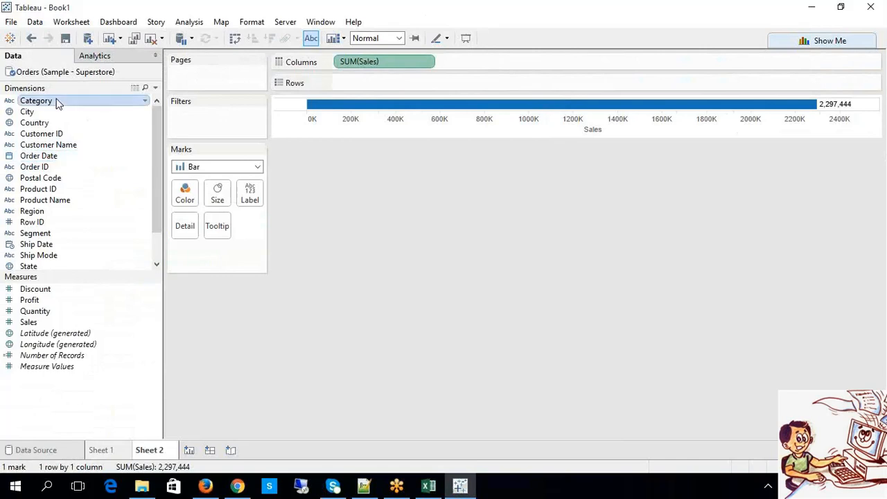
left_click_drag(58, 102, 350, 82)
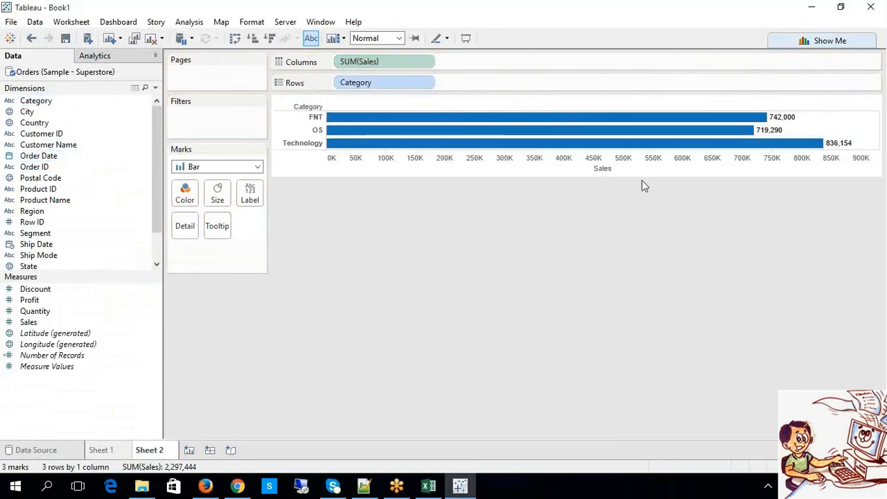
mouse_move(779, 130)
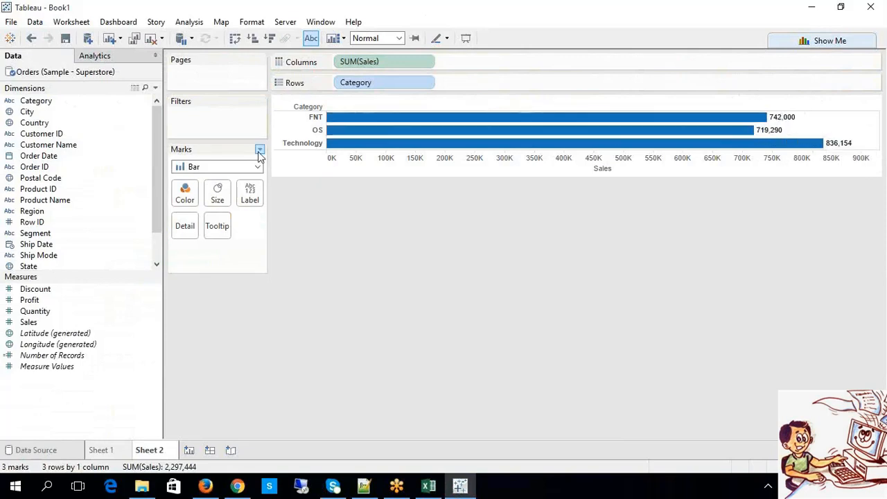
right_click(45, 323)
mouse_move(137, 253)
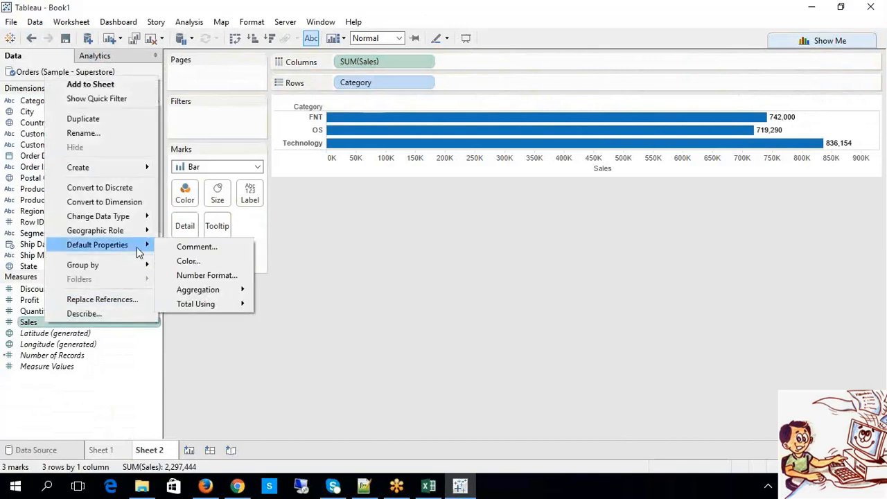
left_click(191, 277)
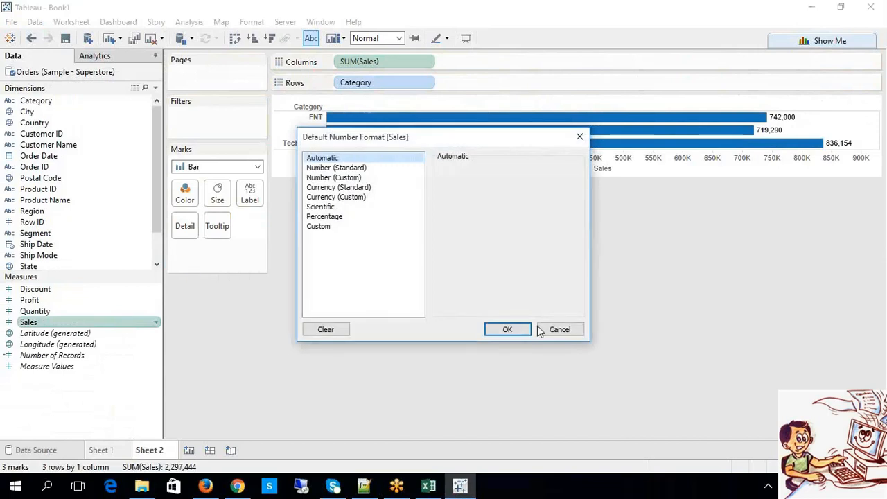
left_click(559, 329)
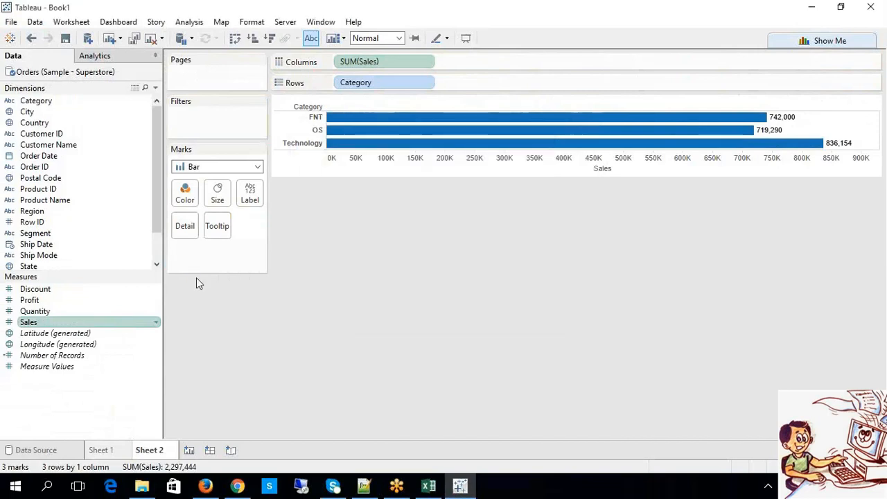
Step: Set the default number format of the Sales measure to Number (Custom) with 2 decimal places and the prefix $
right_click(116, 323)
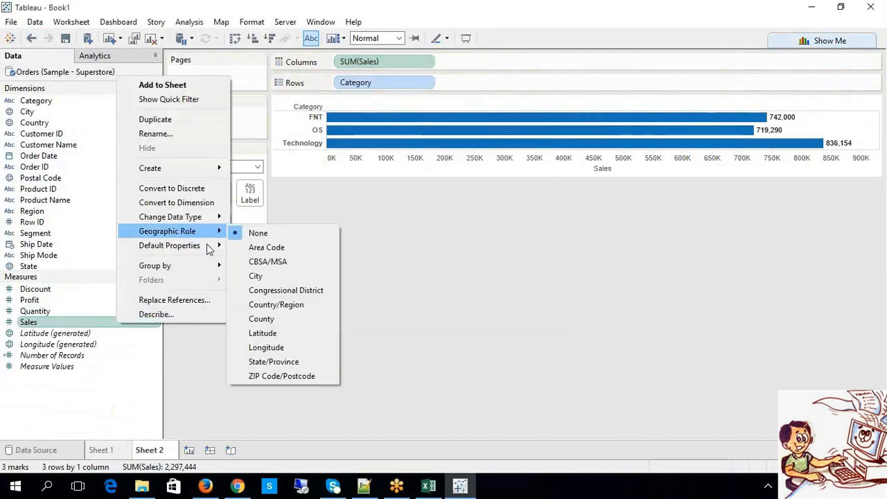
mouse_move(205, 248)
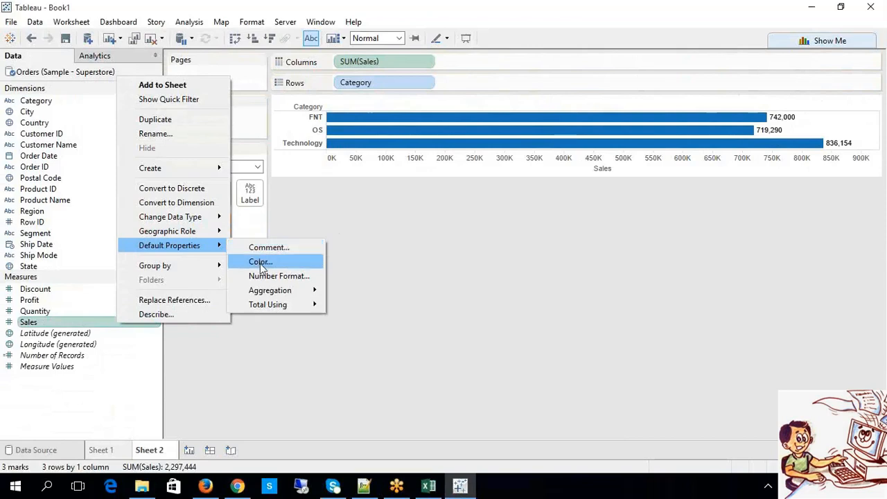
left_click(280, 277)
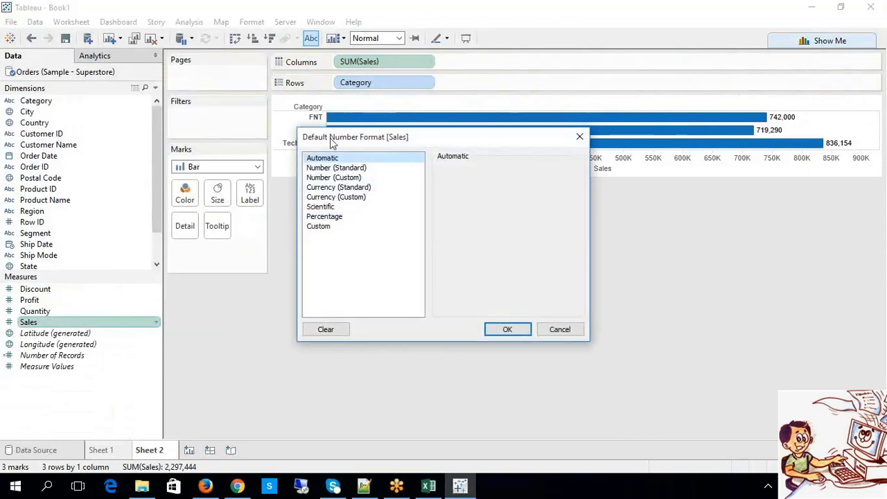
left_click_drag(326, 140, 264, 186)
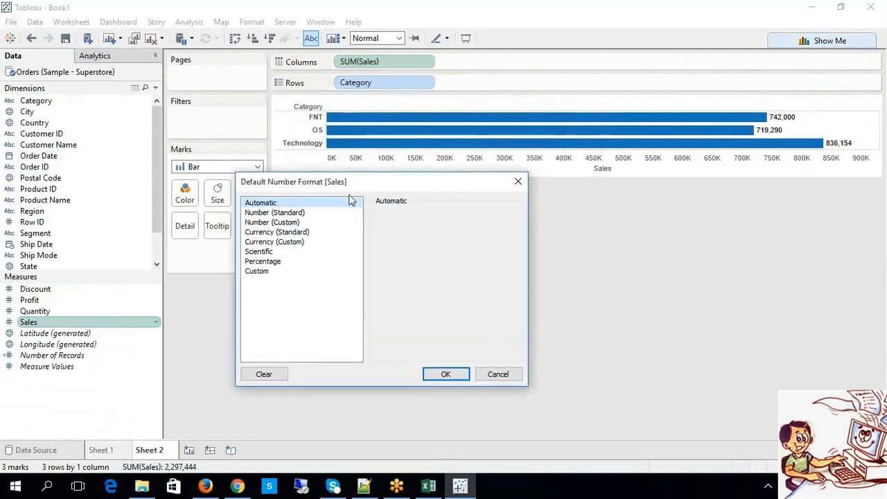
left_click(270, 222)
left_click(261, 212)
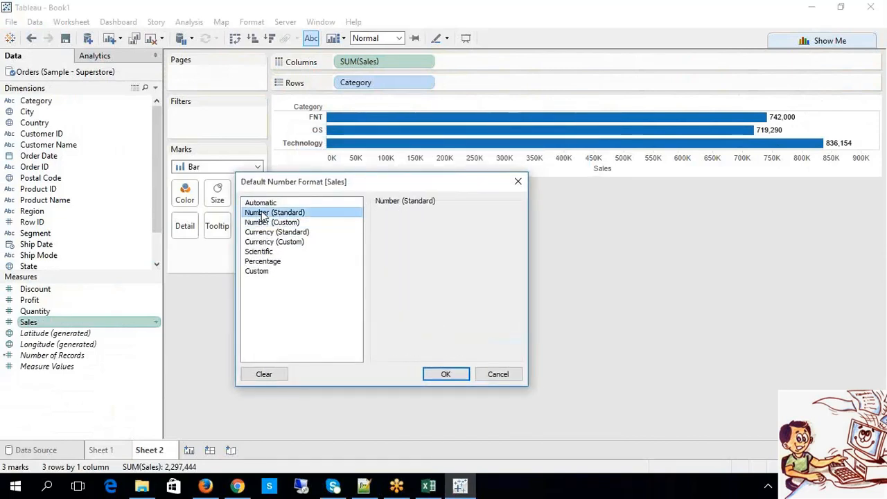
left_click(267, 221)
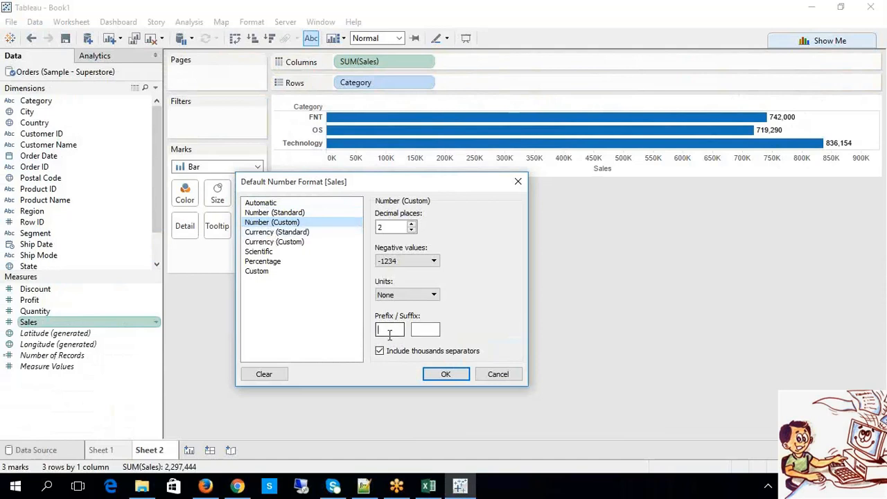
type("$")
left_click(447, 375)
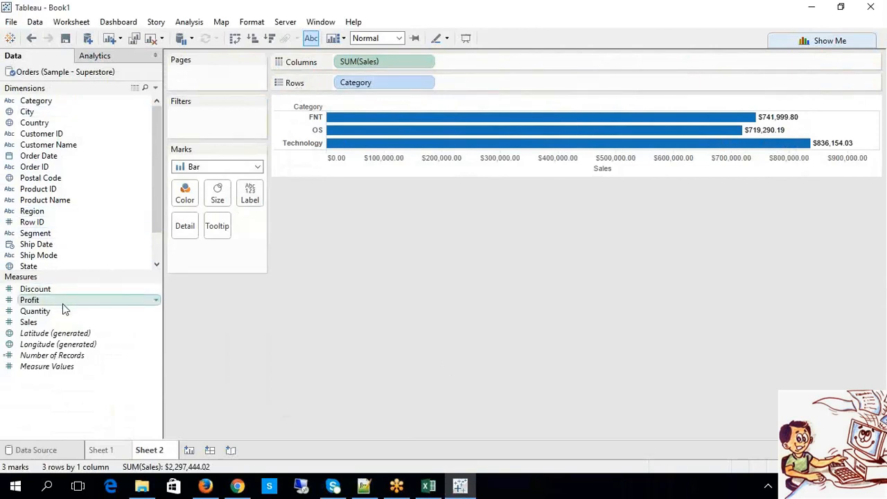
Step: Review the default aggregation options of the Sales measure without changing them
right_click(61, 322)
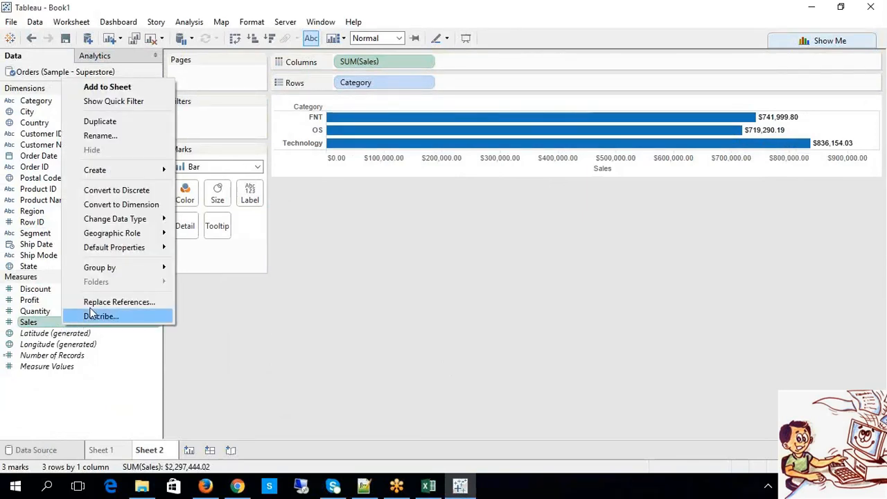
mouse_move(163, 247)
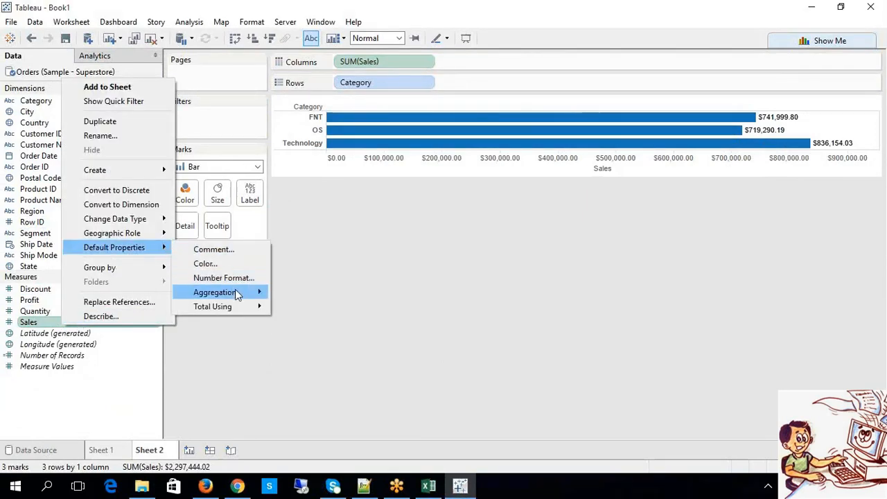
mouse_move(236, 293)
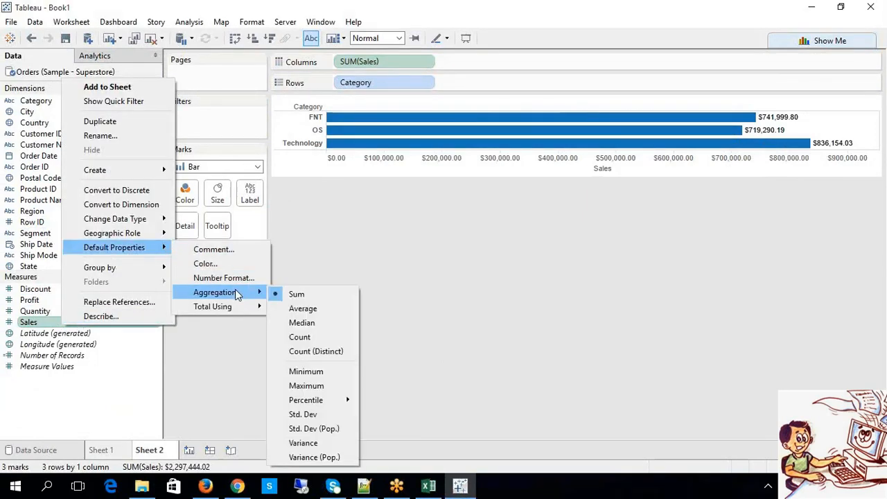
left_click(447, 254)
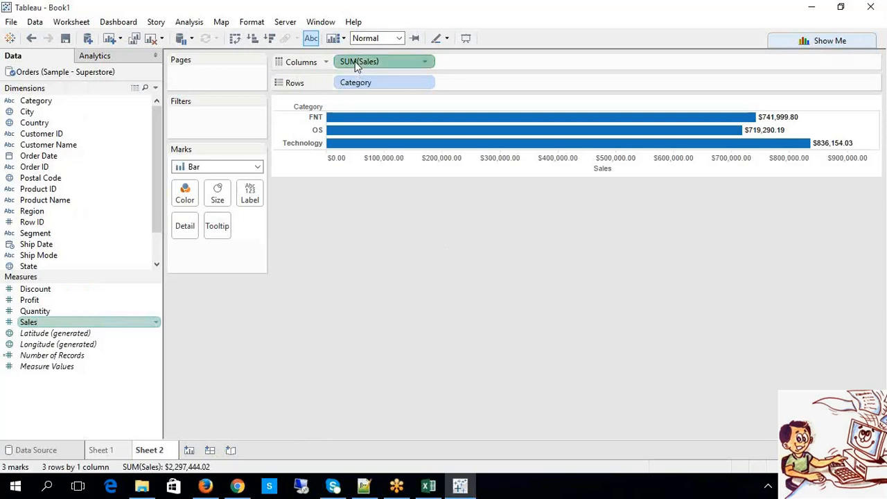
Step: Change the aggregation of the Sales field on Columns to Average
left_click(423, 61)
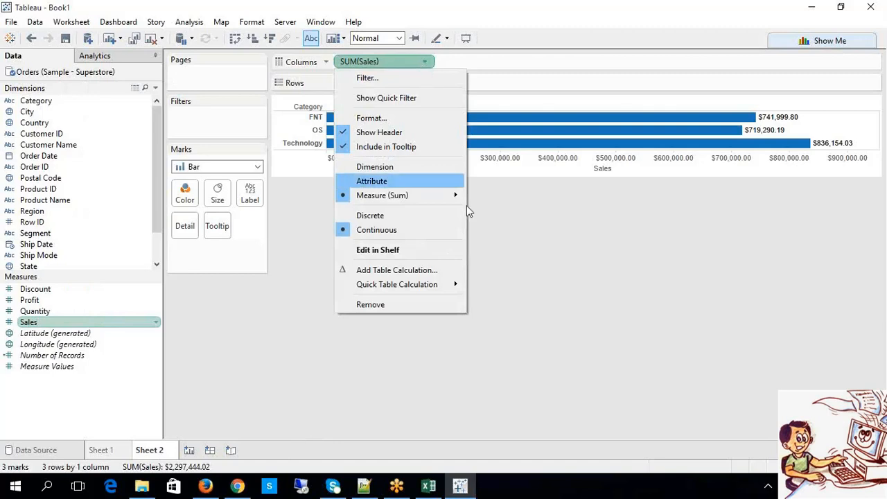
mouse_move(439, 195)
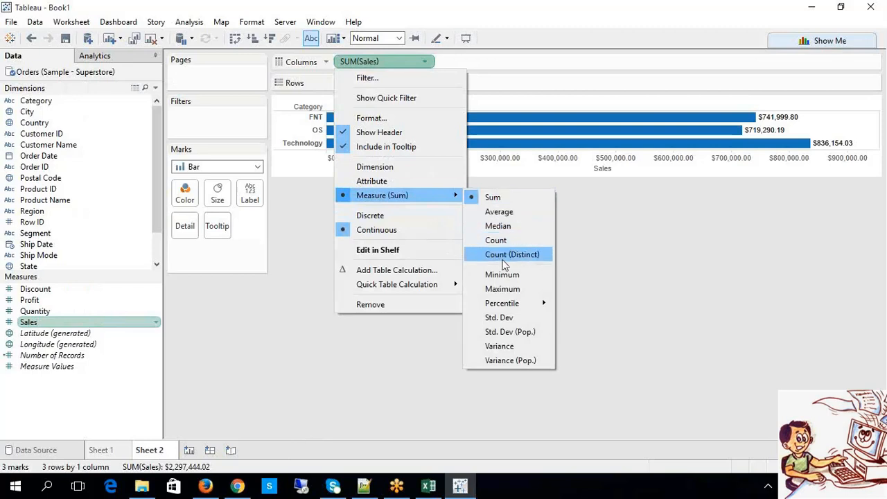
mouse_move(523, 305)
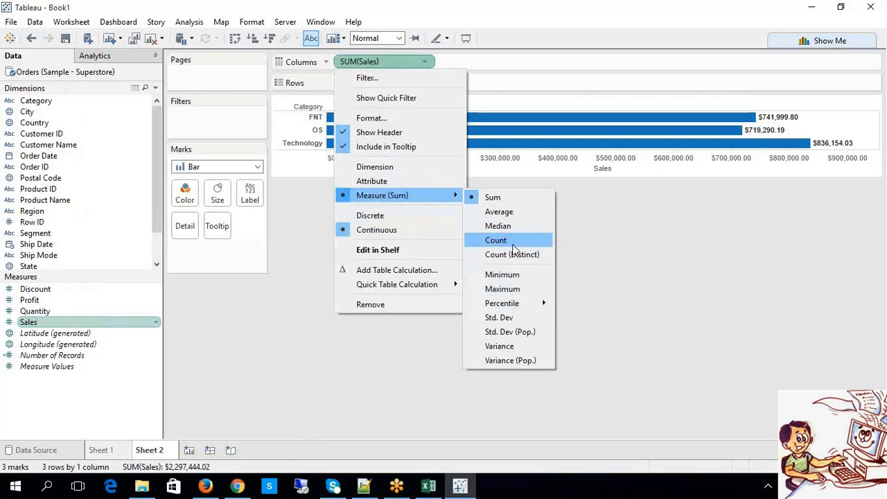
left_click(505, 213)
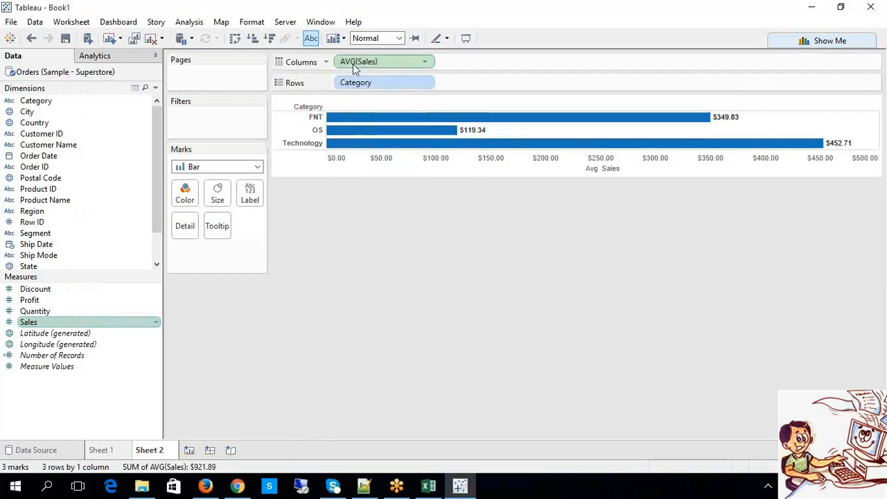
Step: Change the aggregation of the Sales field on Columns to Count
left_click(428, 62)
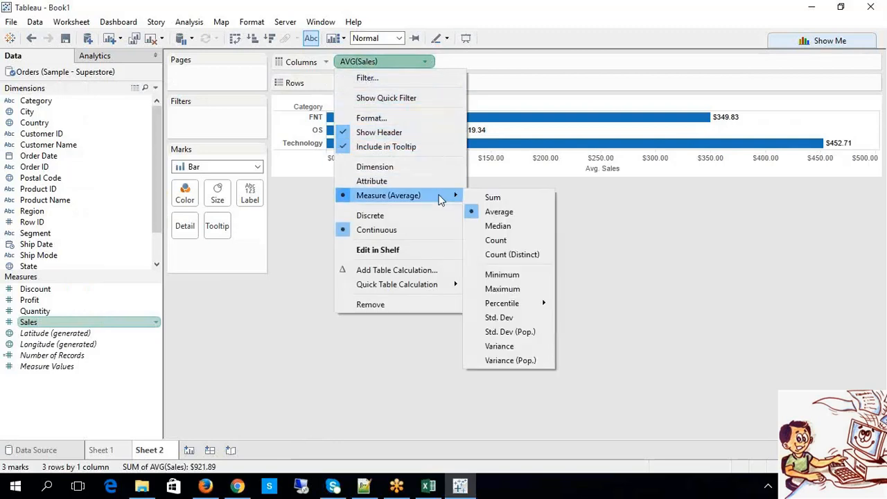
left_click(493, 240)
mouse_move(429, 147)
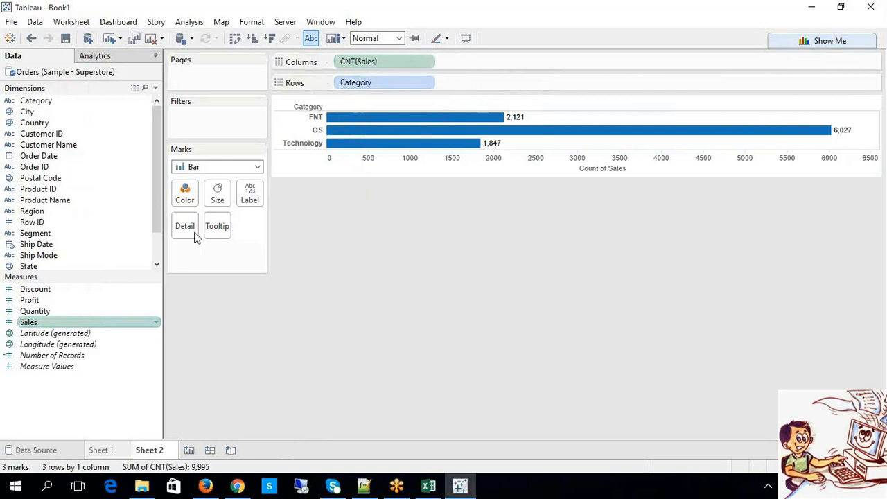
Step: Add the Sales measure to Columns two more times, after the count of Sales
left_click(89, 311, "ctrl")
left_click_drag(83, 318, 458, 69)
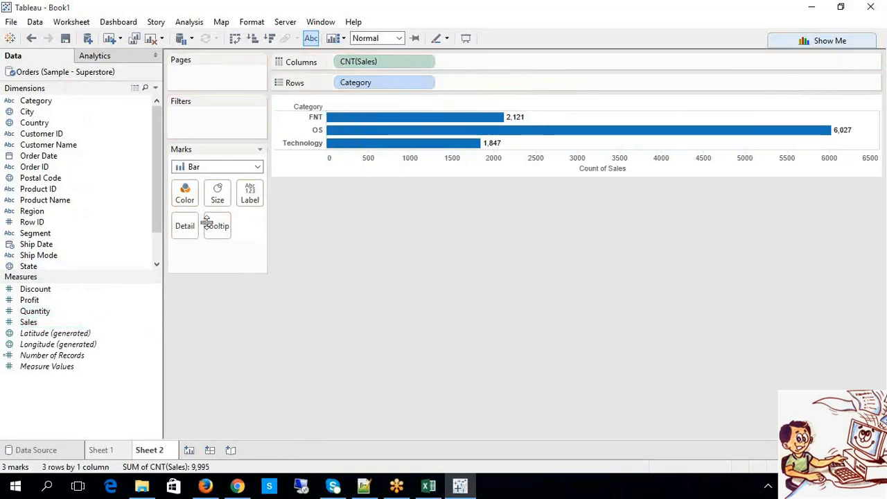
left_click_drag(54, 321, 474, 61)
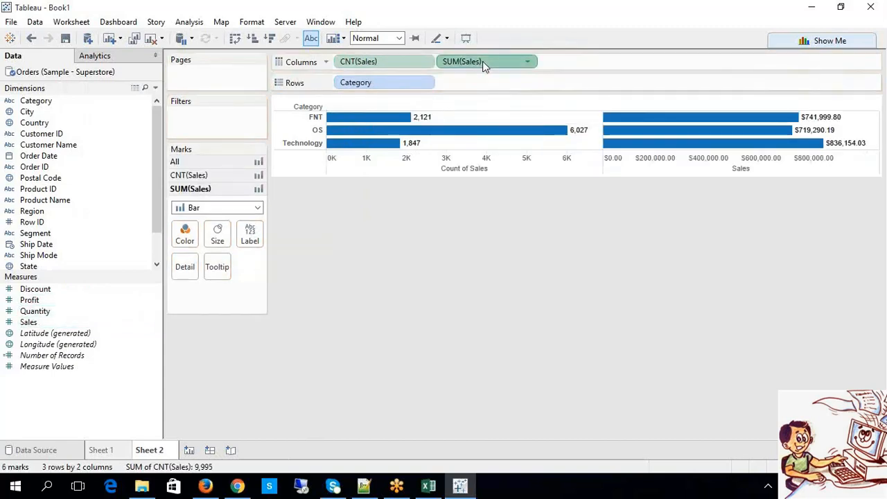
left_click(391, 67)
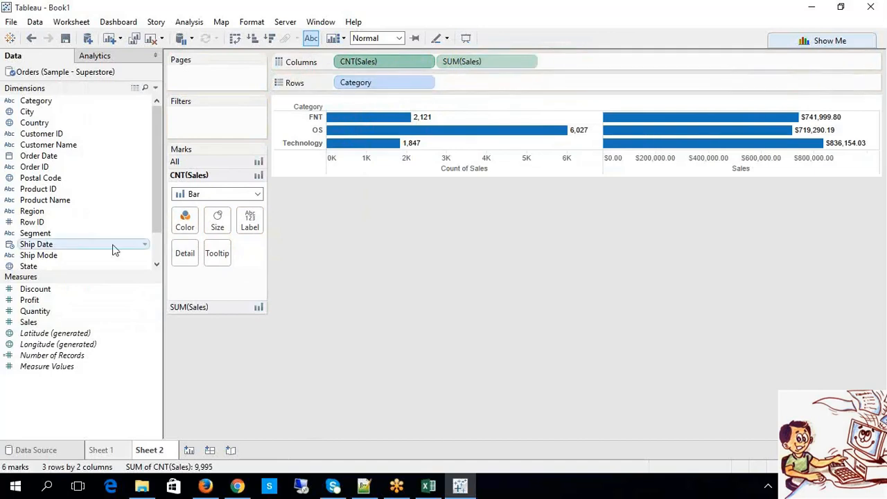
left_click_drag(31, 321, 543, 65)
left_click(566, 62)
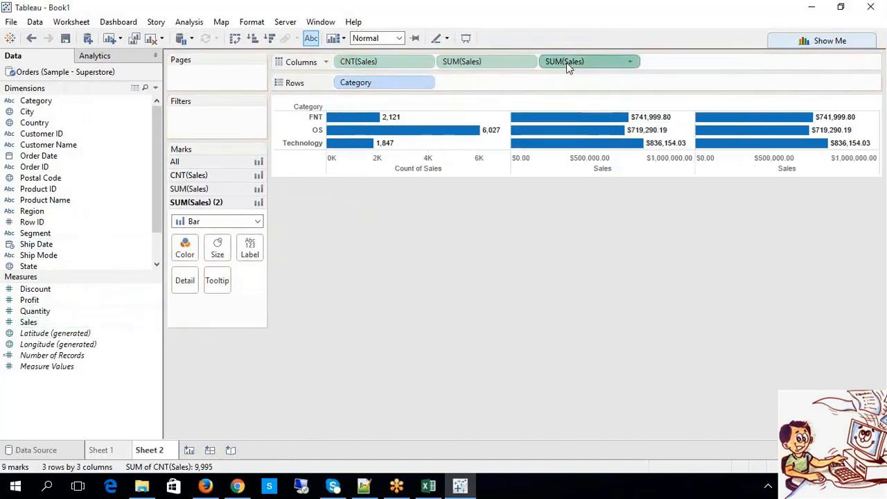
Step: Set the aggregation of the last Sales field on Columns to Average
left_click(631, 63)
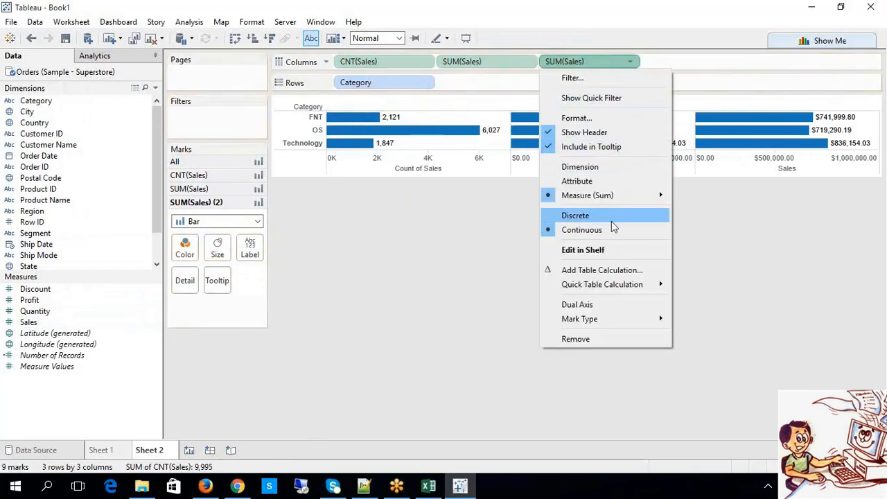
mouse_move(656, 194)
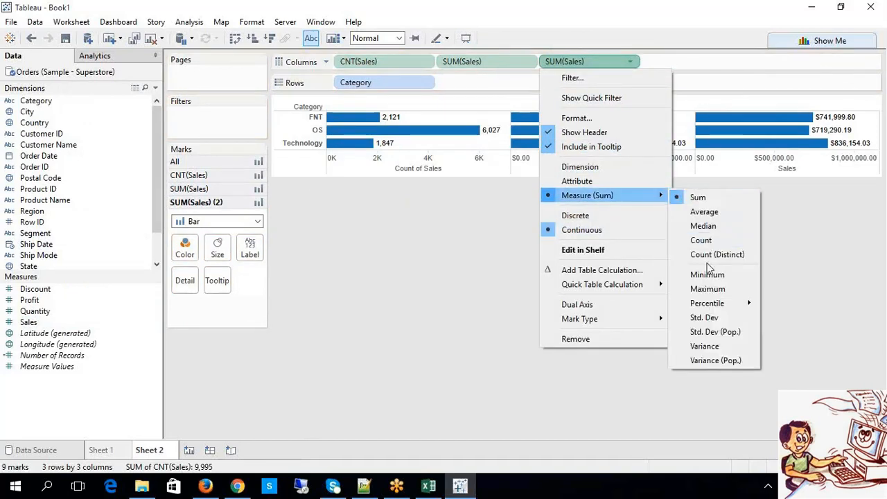
left_click(704, 212)
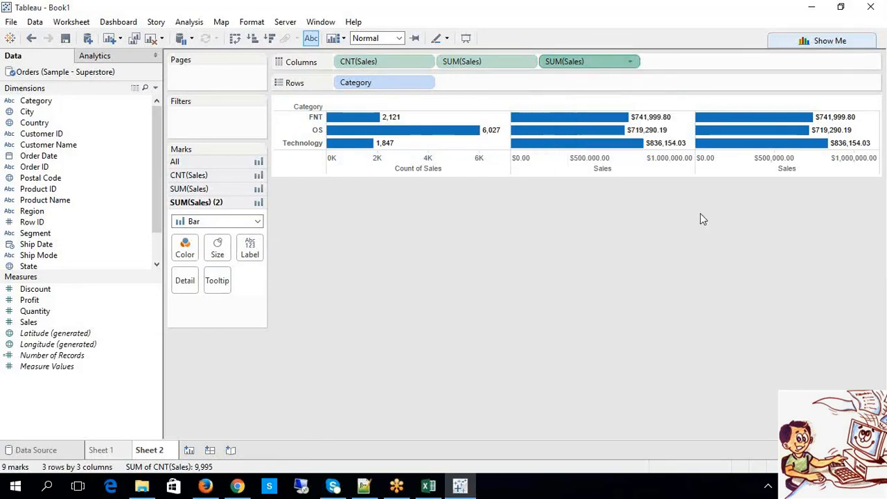
Step: Compare the default aggregation options of the Sales measure with the aggregation options of the summed Sales field on Columns
right_click(90, 322)
mouse_move(190, 243)
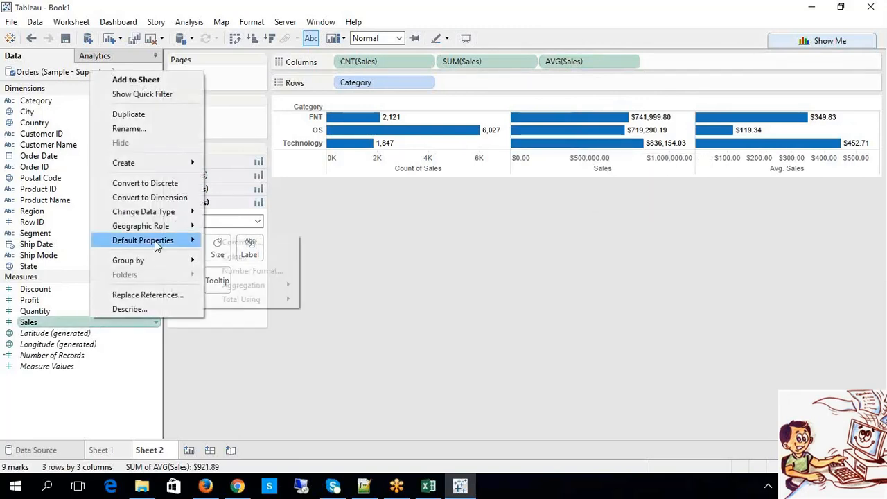
mouse_move(251, 284)
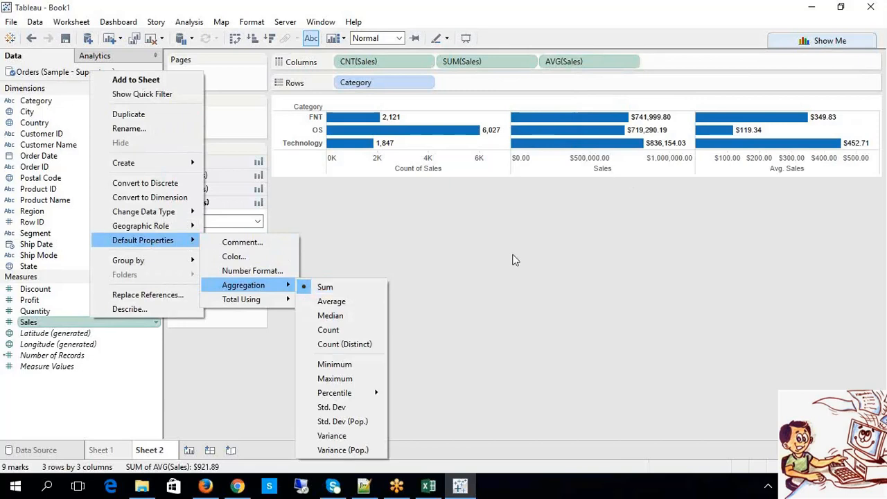
left_click(515, 199)
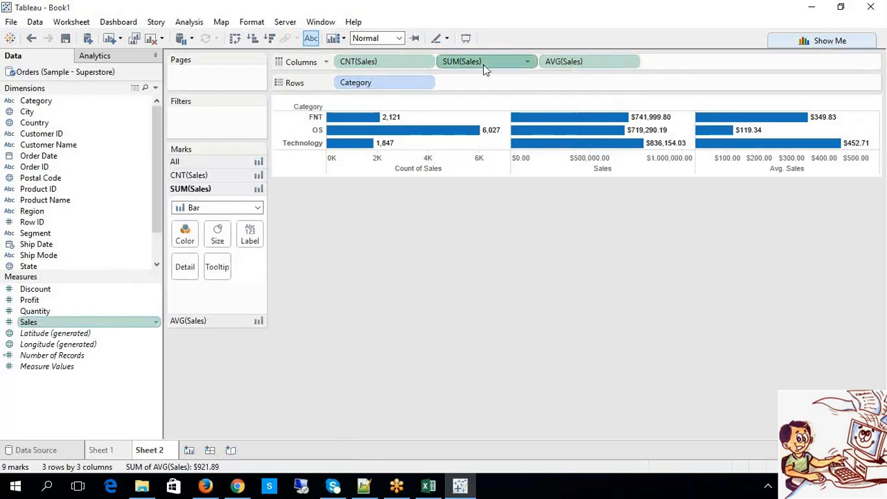
right_click(485, 68)
mouse_move(596, 193)
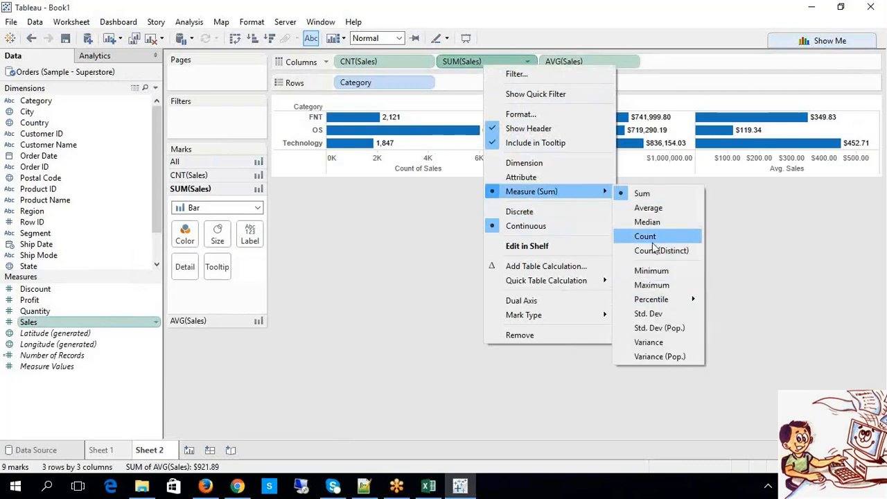
left_click(409, 332)
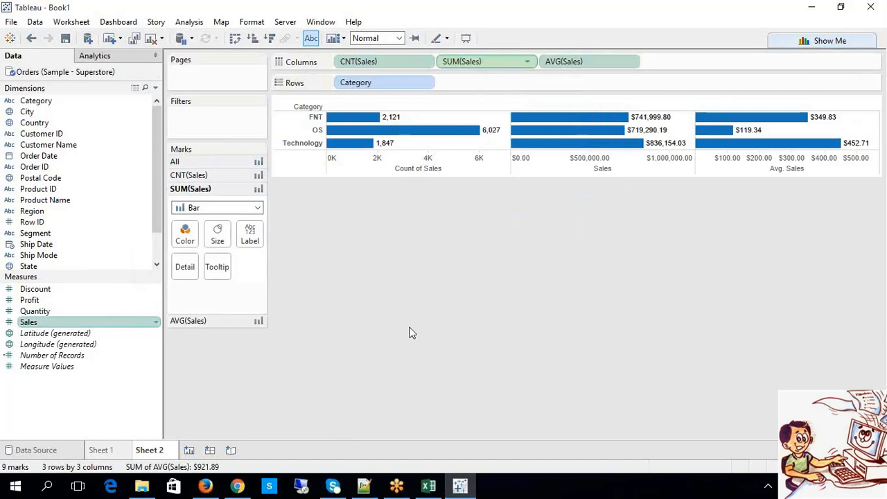
Step: Review the Total Using options in the default properties of the Sales measure
right_click(125, 320)
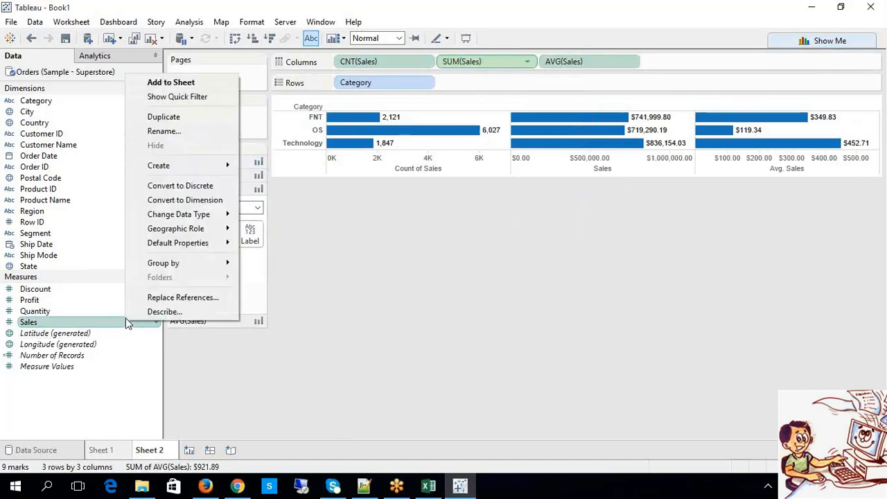
mouse_move(222, 247)
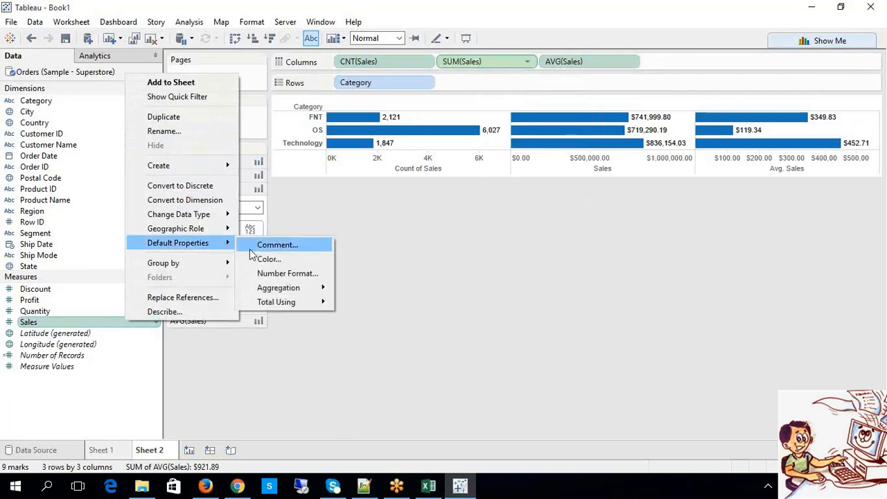
mouse_move(291, 294)
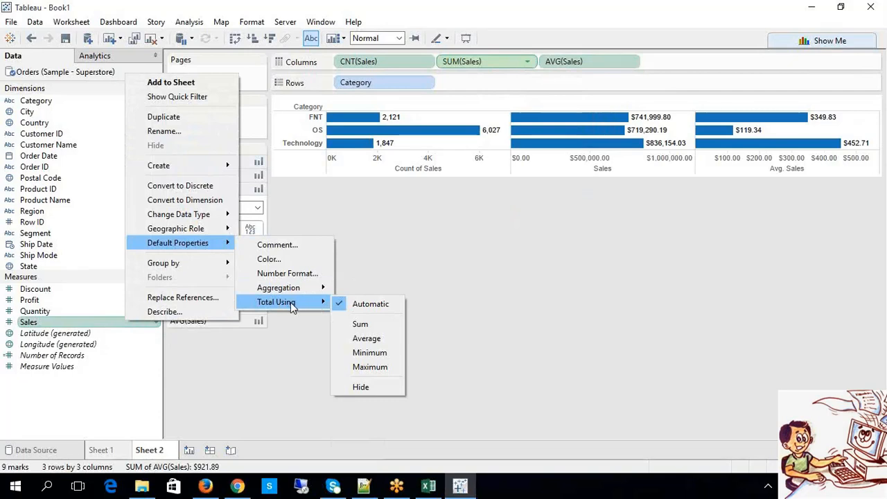
left_click(510, 309)
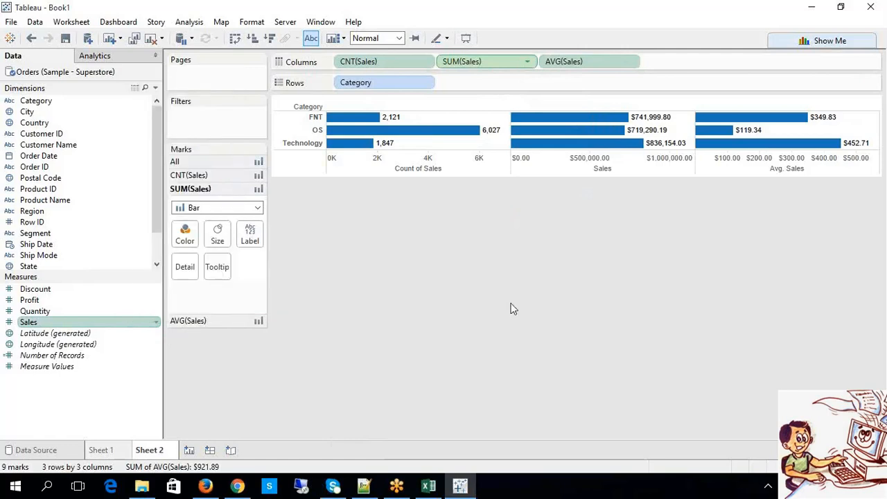
Step: Replace Category on Rows with Order Date to break the three Sales aggregations down by year
left_click(379, 82)
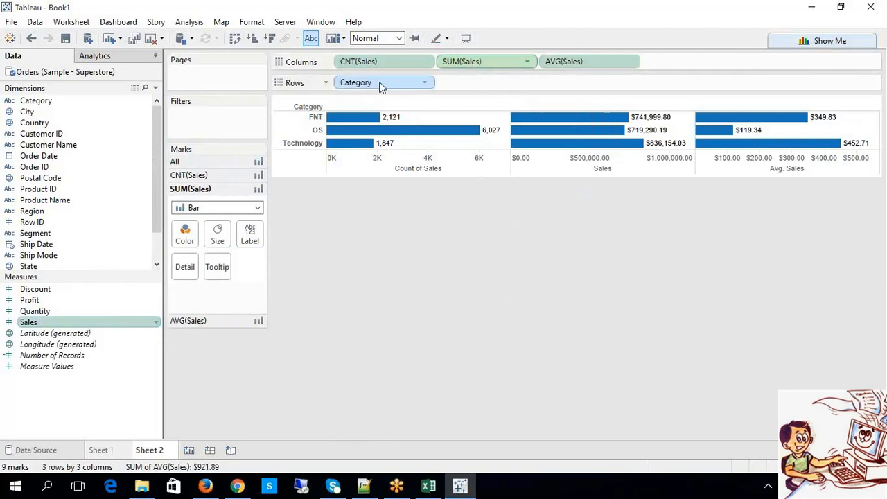
key("Delete")
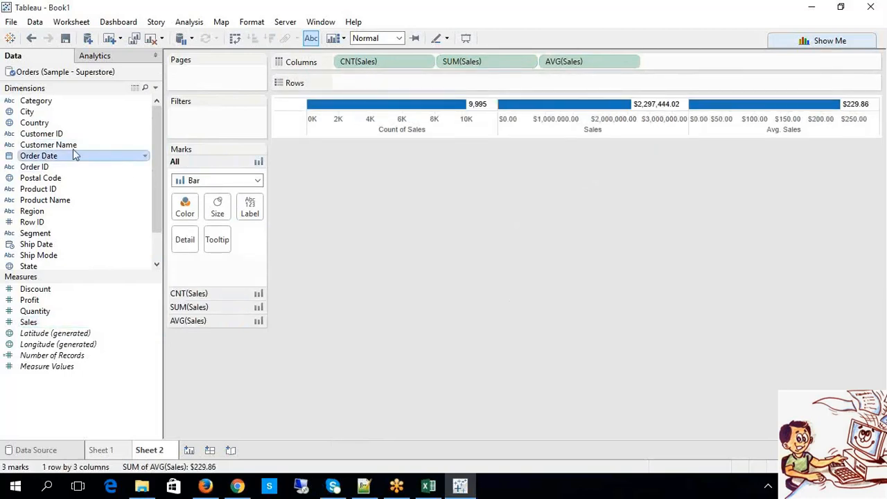
left_click_drag(73, 153, 359, 81)
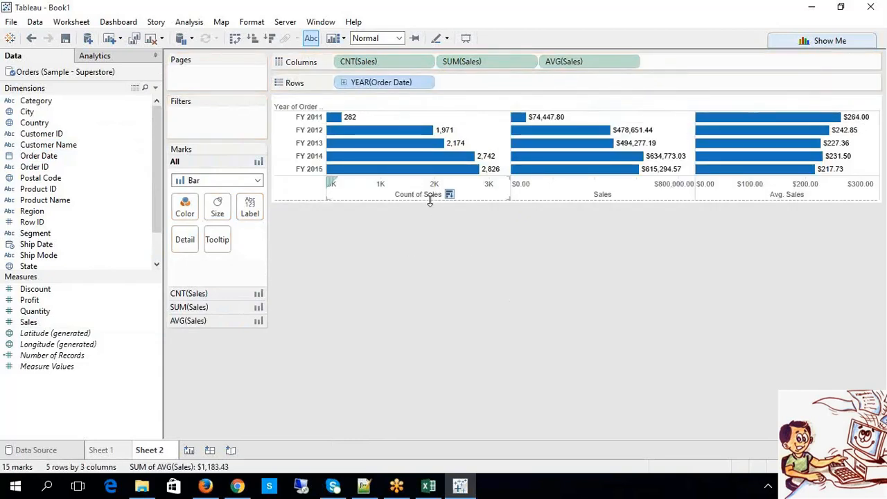
left_click(580, 189)
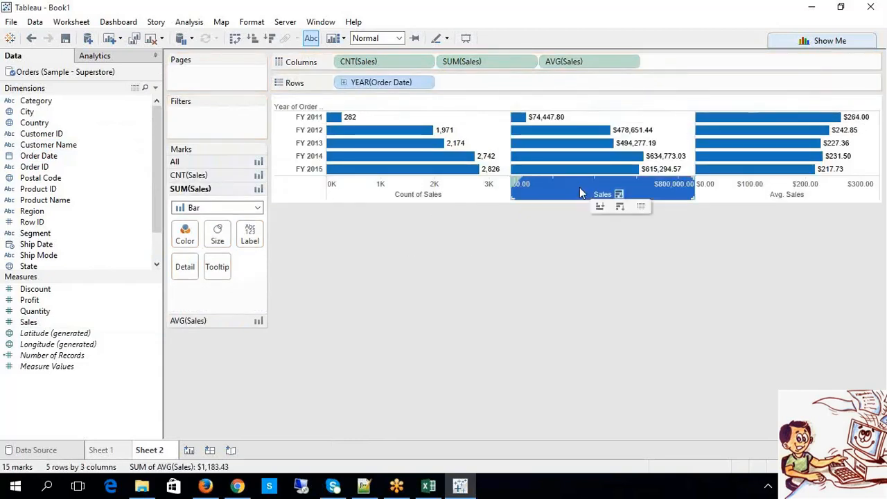
left_click(770, 186)
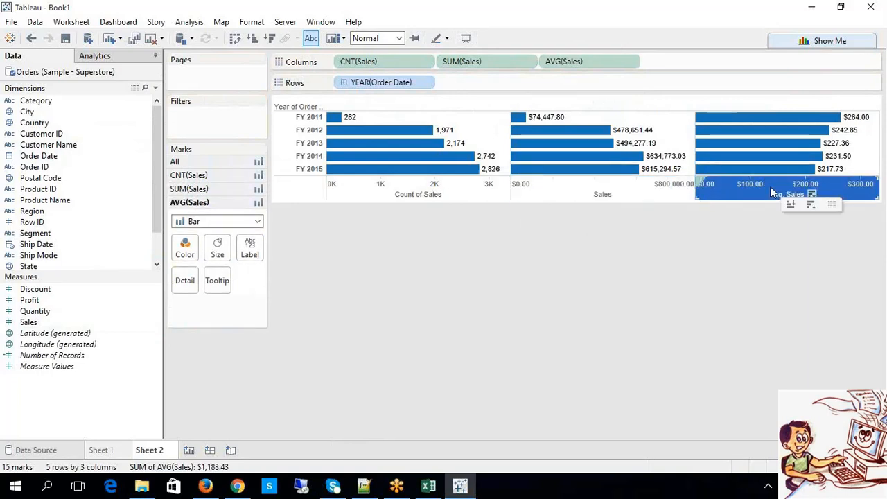
left_click(651, 260)
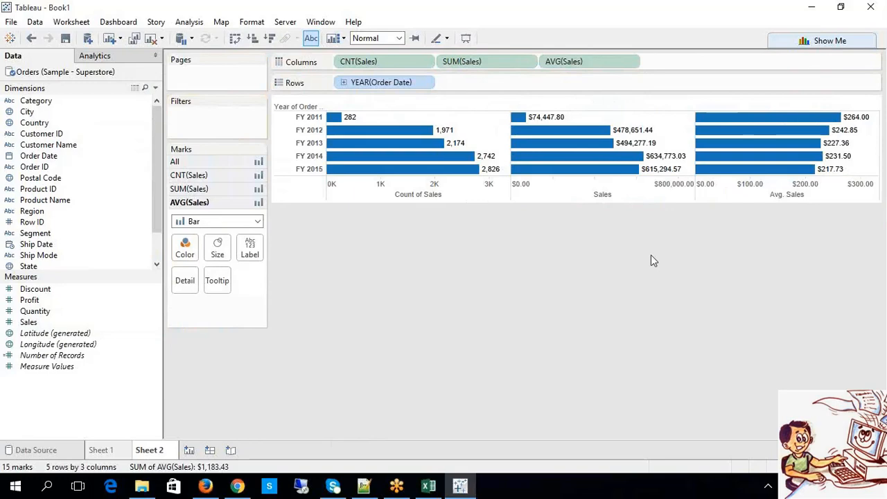
Step: Check the Orders data source page, return to Sheet 2 and view the underlying data rows
double_click(34, 72)
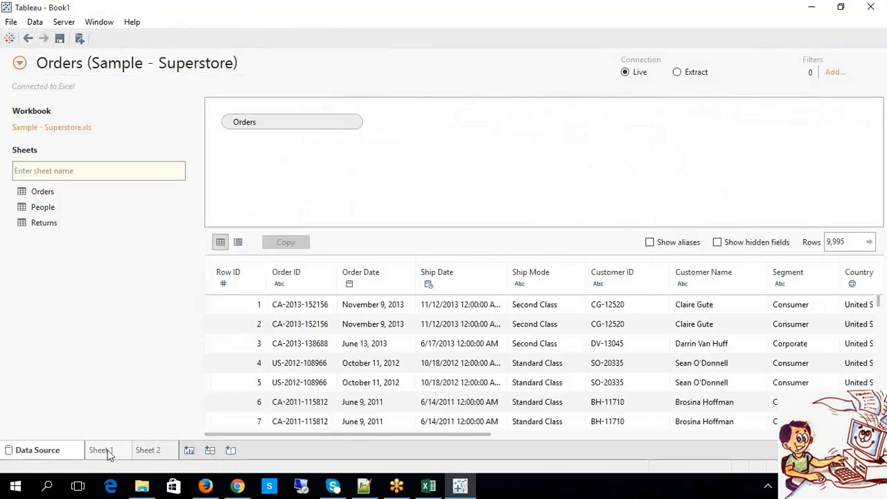
left_click(109, 451)
left_click(138, 449)
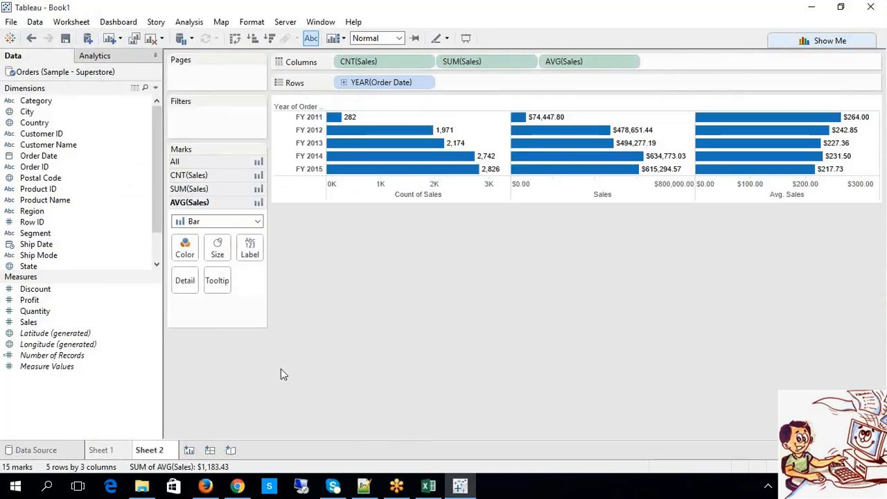
left_click(135, 89)
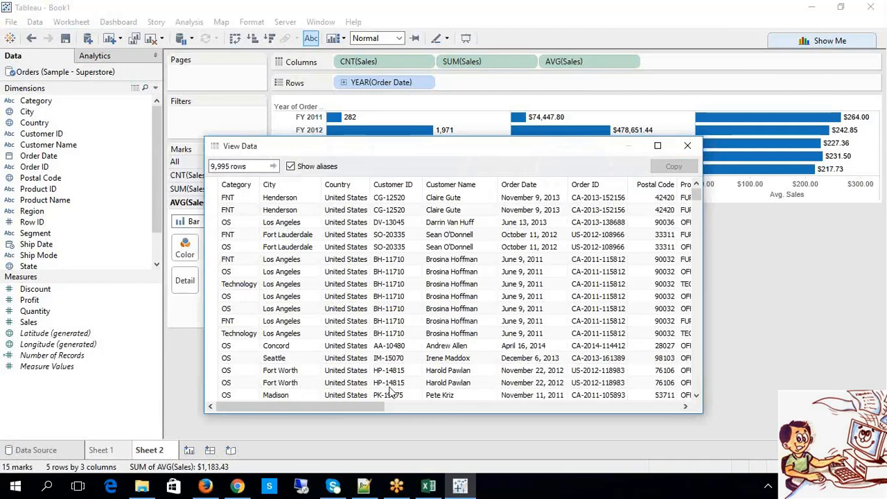
Step: Examine the remaining columns of the underlying data, then reopen the data view and limit it to 500 rows
left_click_drag(370, 407, 615, 388)
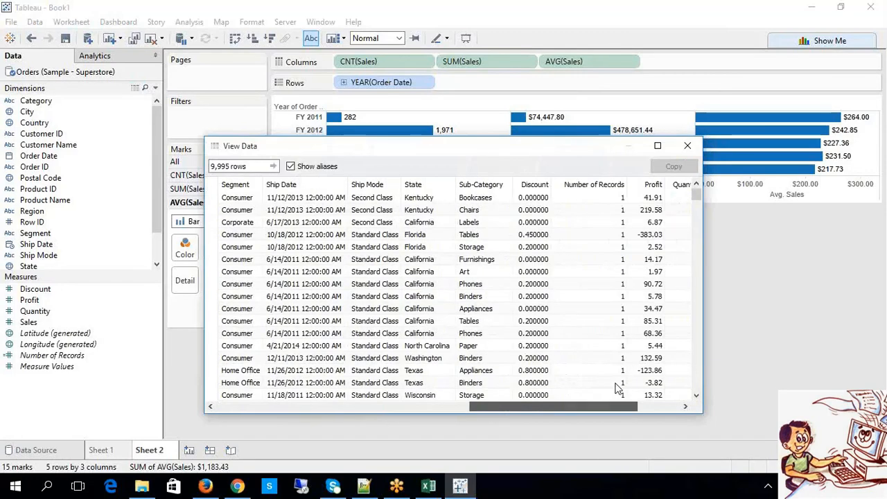
left_click(687, 146)
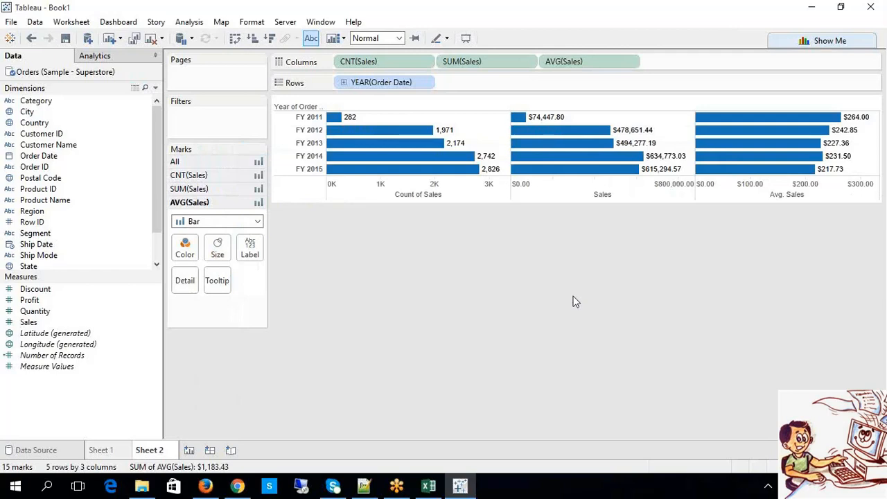
left_click(133, 89)
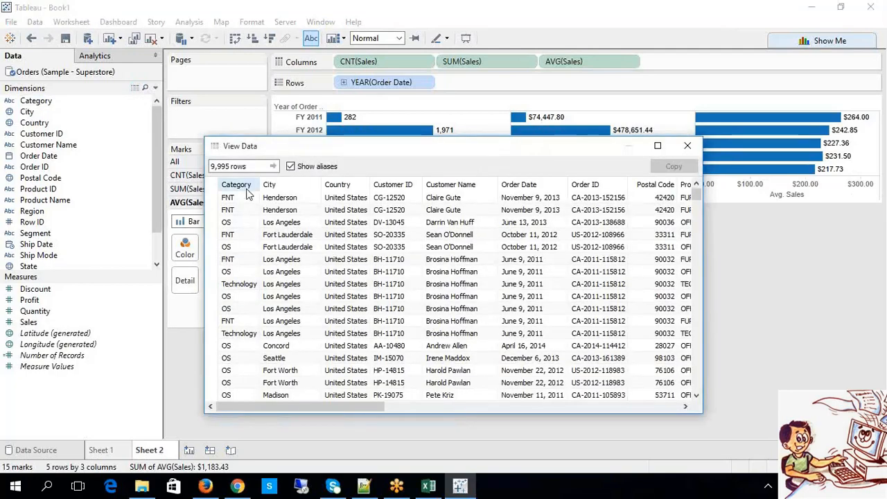
left_click(259, 166)
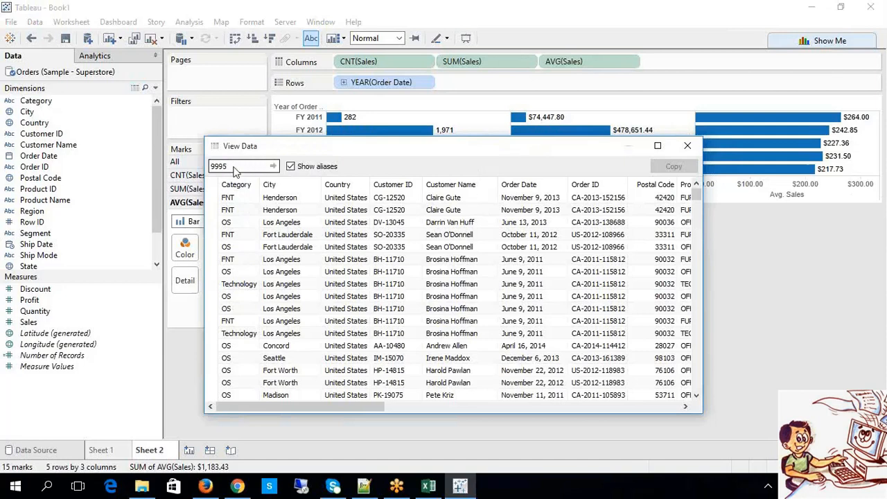
left_click_drag(243, 166, 175, 167)
type("500")
key("Return")
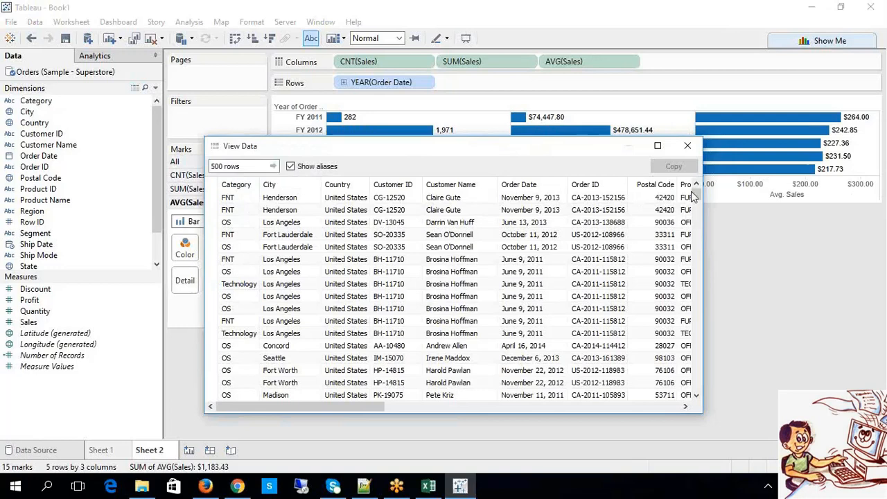
mouse_move(698, 192)
left_mouse_down()
mouse_move(703, 275)
mouse_move(688, 198)
left_mouse_up()
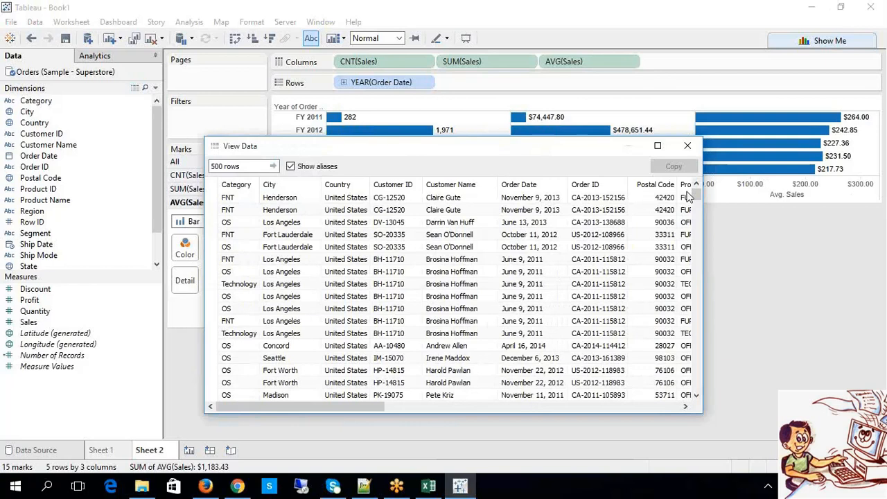
left_click(687, 146)
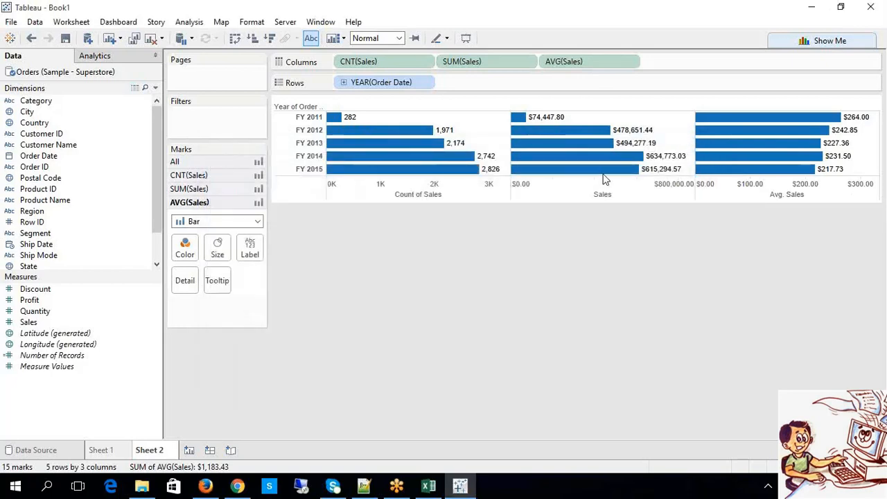
Step: Switch to the TABLEAU notes workbook in Excel and review the section on converting a dimension to a measure value
left_click(428, 487)
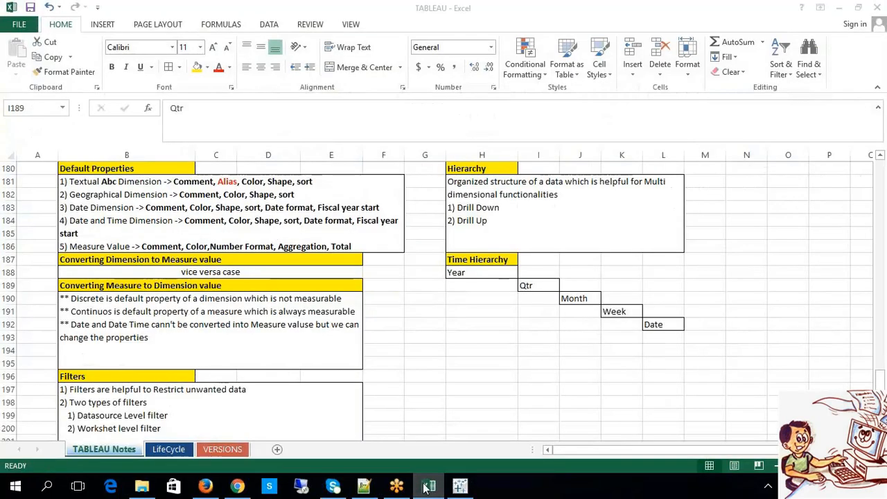
left_click(428, 487)
left_click(428, 488)
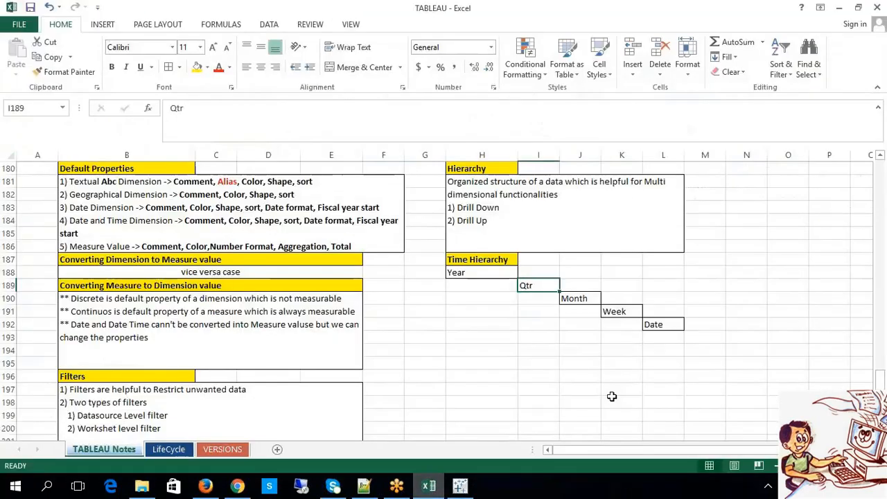
left_click(616, 394)
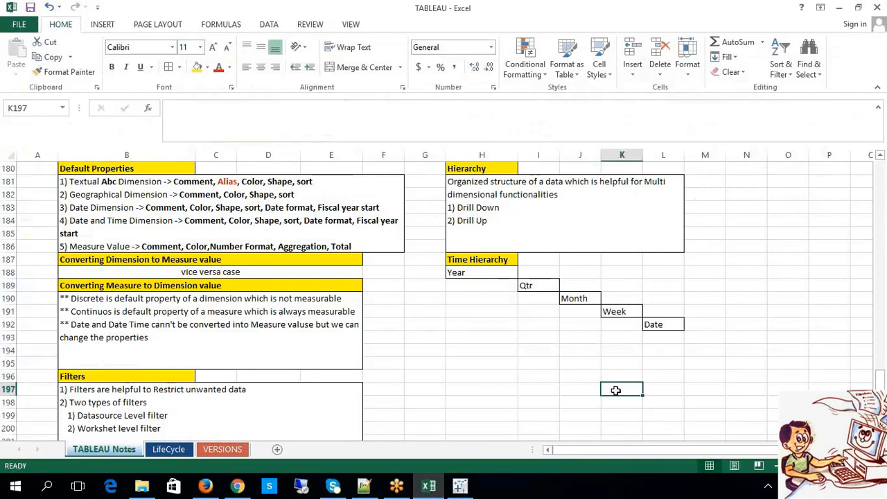
left_click(569, 361)
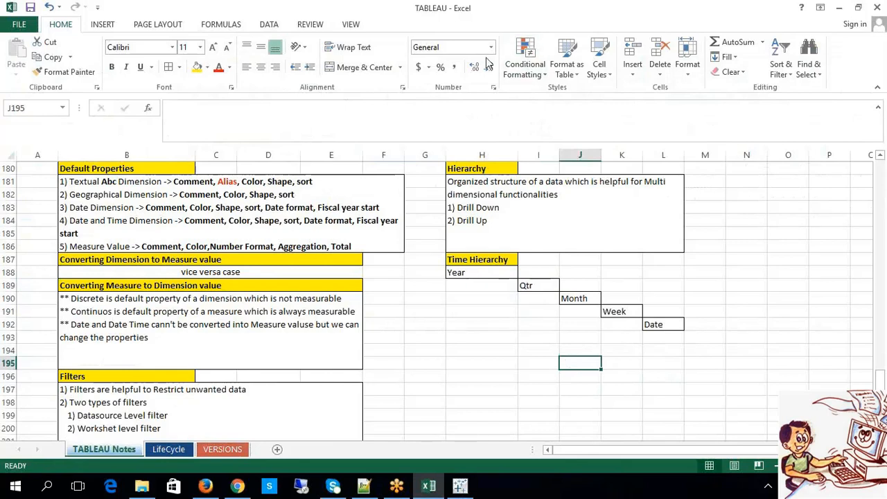
left_click(464, 25)
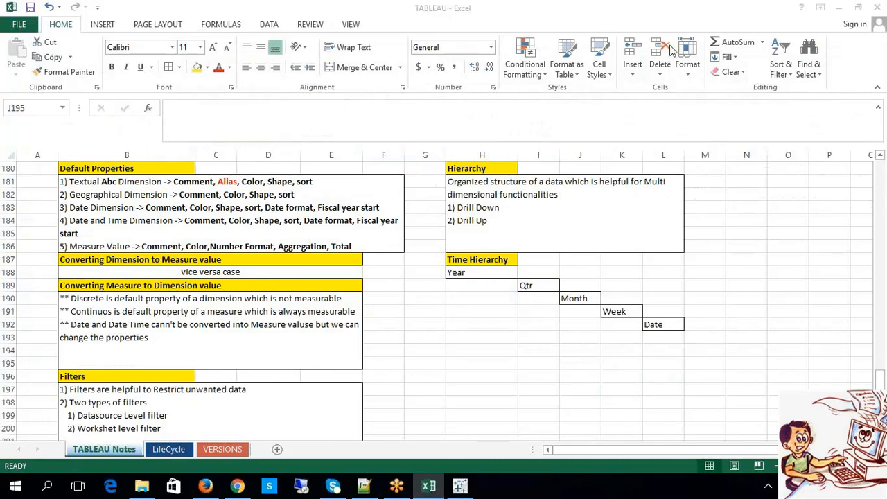
left_click(752, 263)
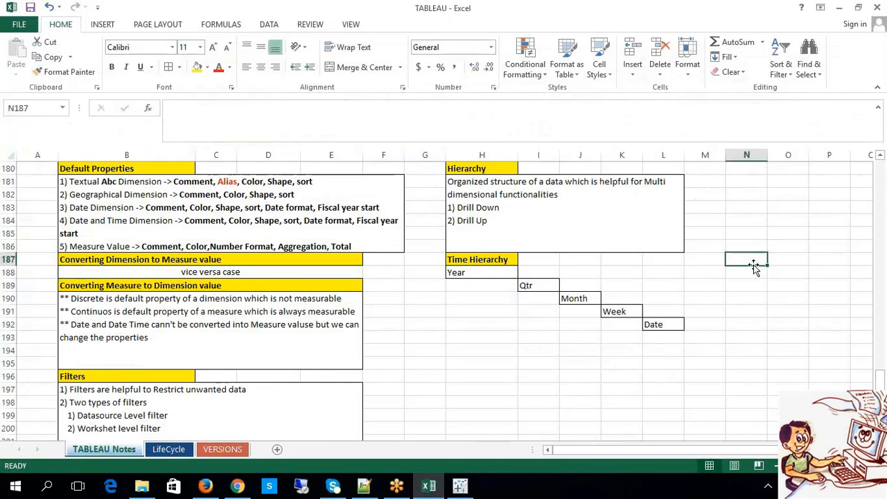
left_click(738, 364)
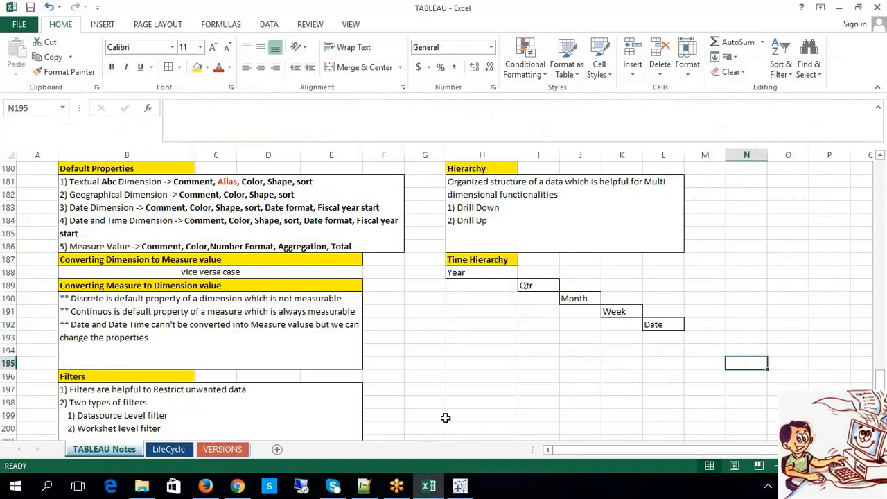
left_click(501, 379)
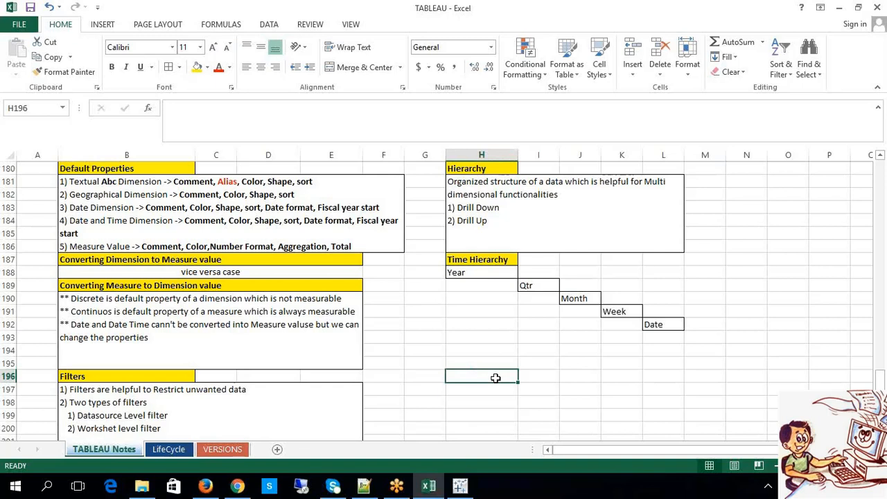
left_click(488, 336)
left_click(154, 260)
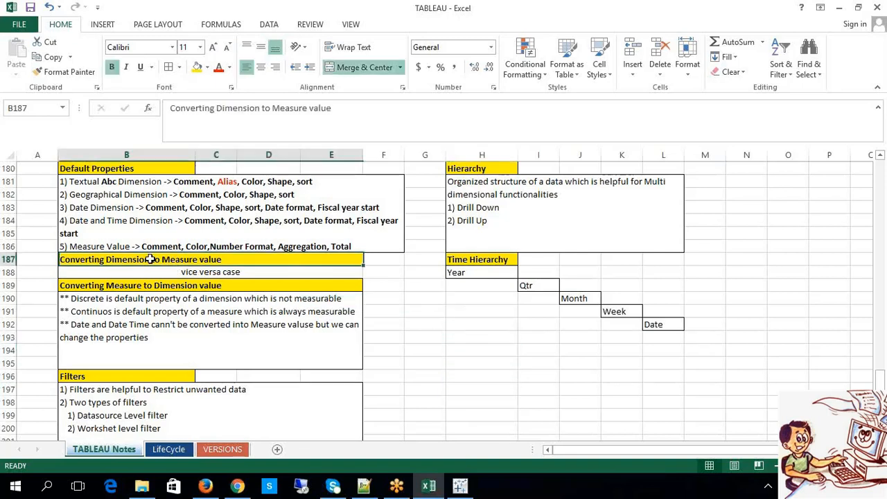
double_click(231, 260)
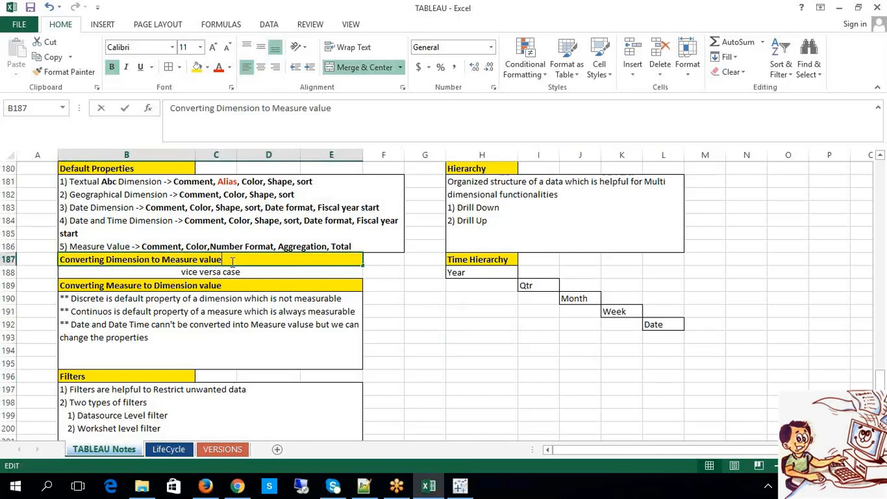
double_click(212, 260)
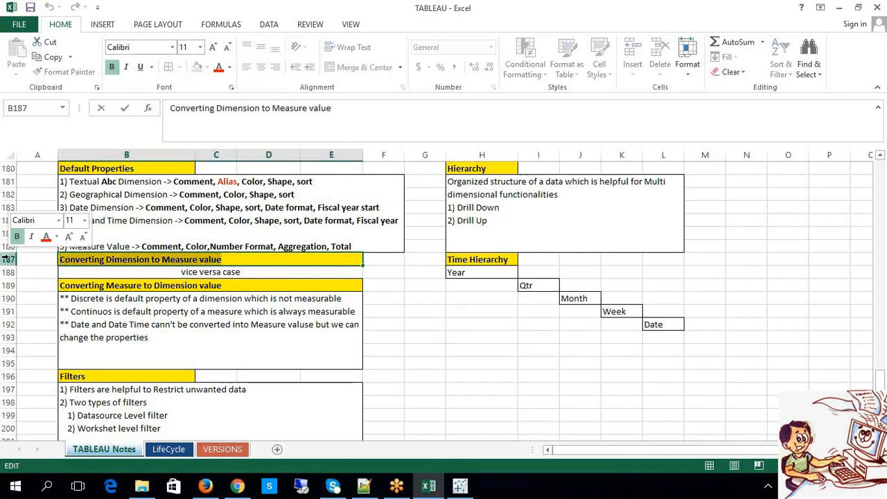
left_click(540, 361)
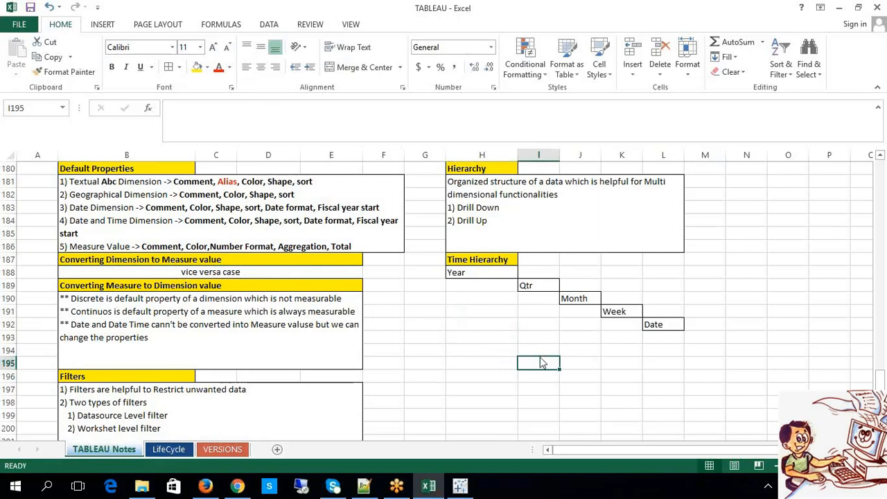
Step: Switch back to Tableau, add a new worksheet and place Category on Rows
left_click(301, 487)
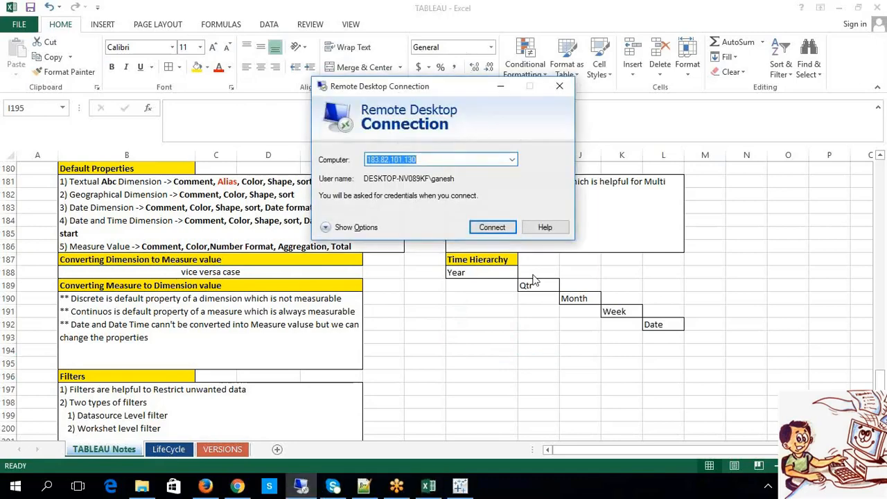
left_click(560, 89)
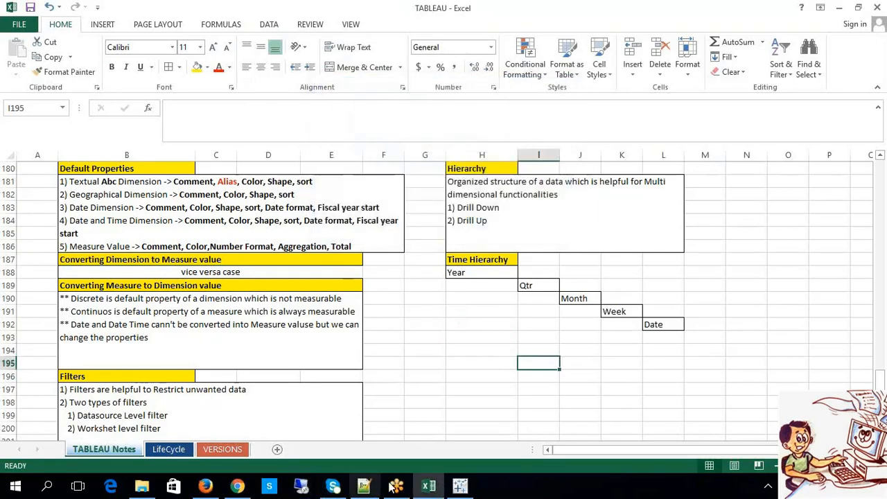
left_click(461, 487)
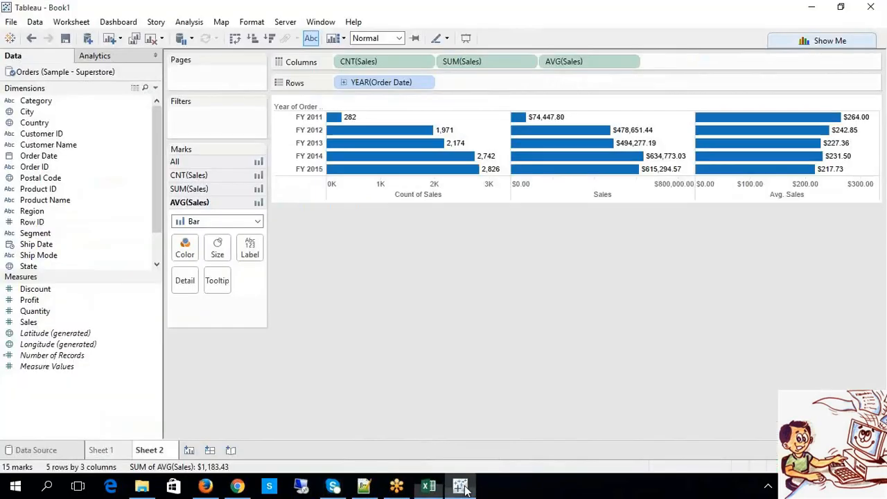
left_click(188, 451)
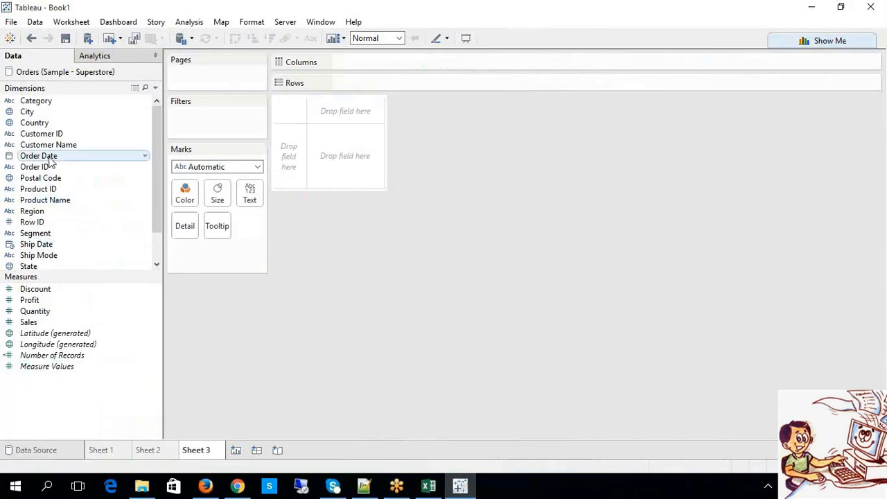
left_click(52, 104)
left_click_drag(351, 96, 351, 89)
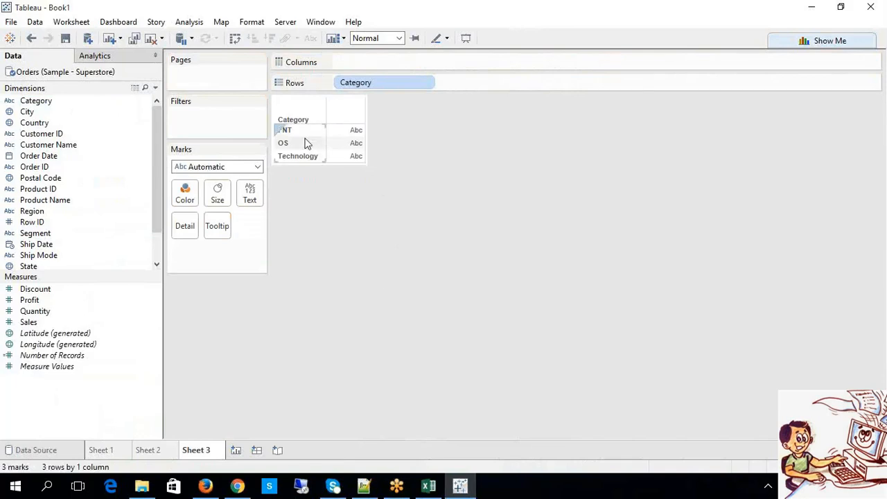
Step: Review the available options of the Category field on Rows
right_click(383, 89)
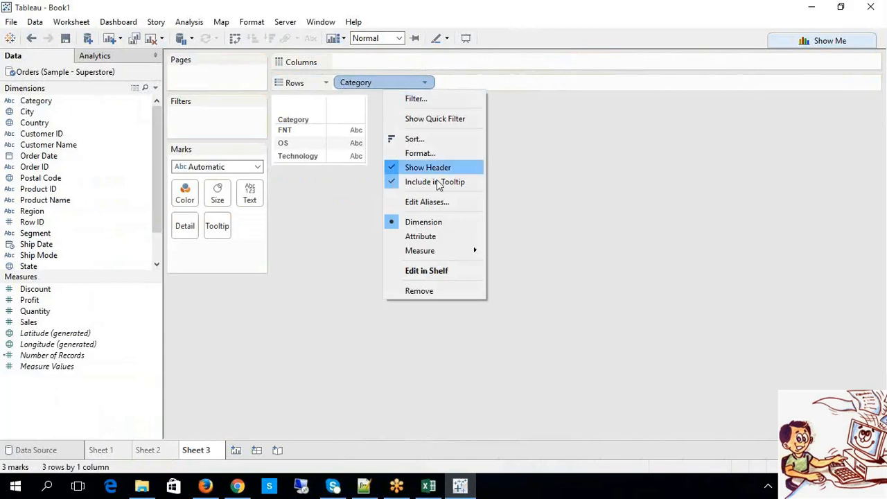
right_click(395, 82)
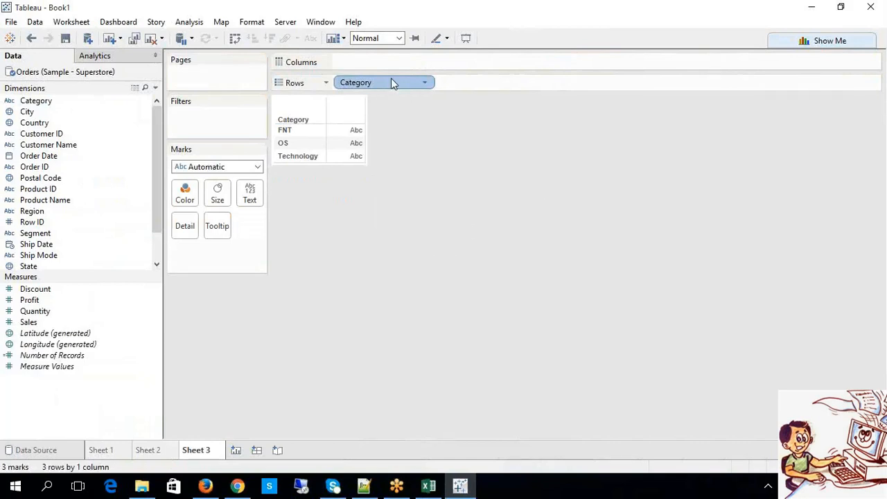
right_click(393, 82)
left_click(263, 347)
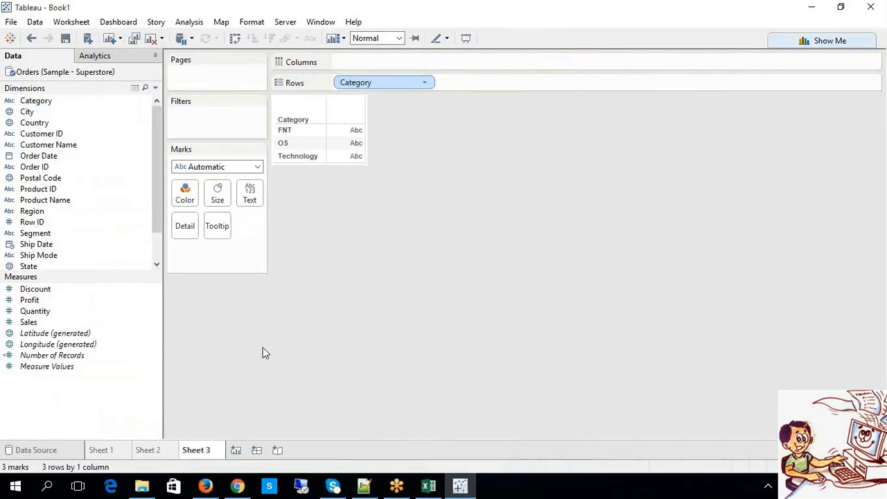
Step: Convert the Category dimension to a measure in the data source's field list
right_click(40, 103)
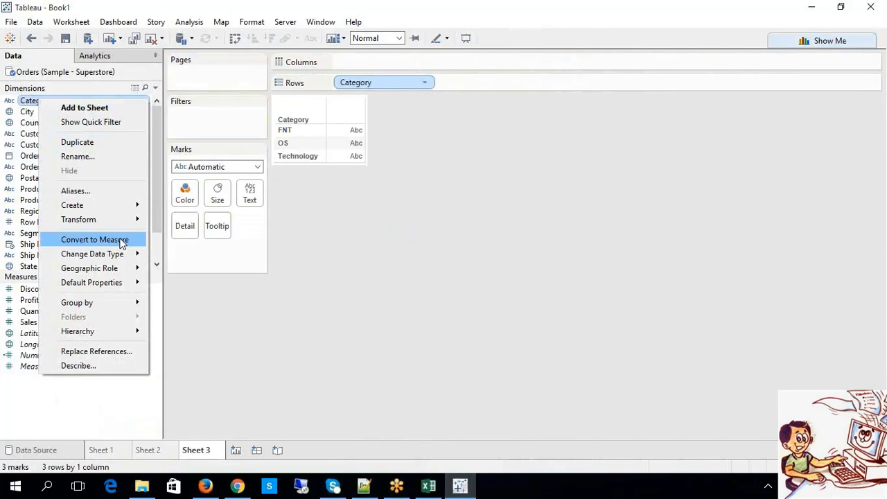
left_click(539, 218)
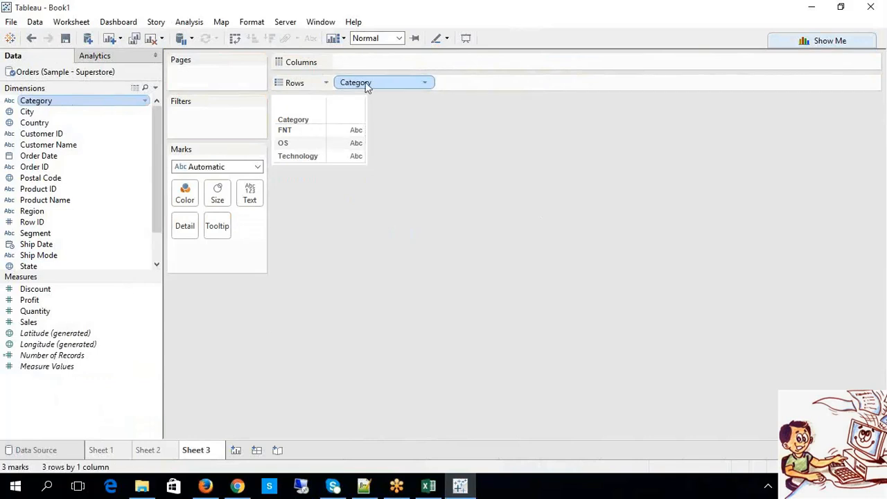
right_click(62, 100)
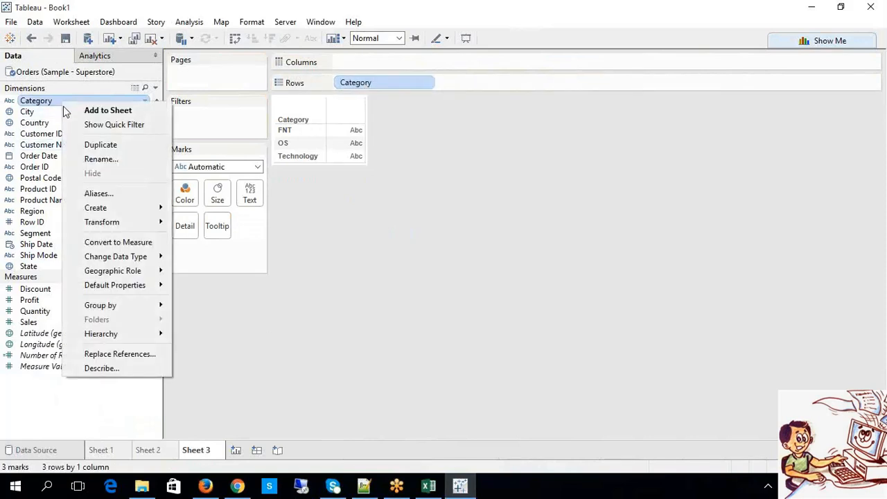
left_click(113, 244)
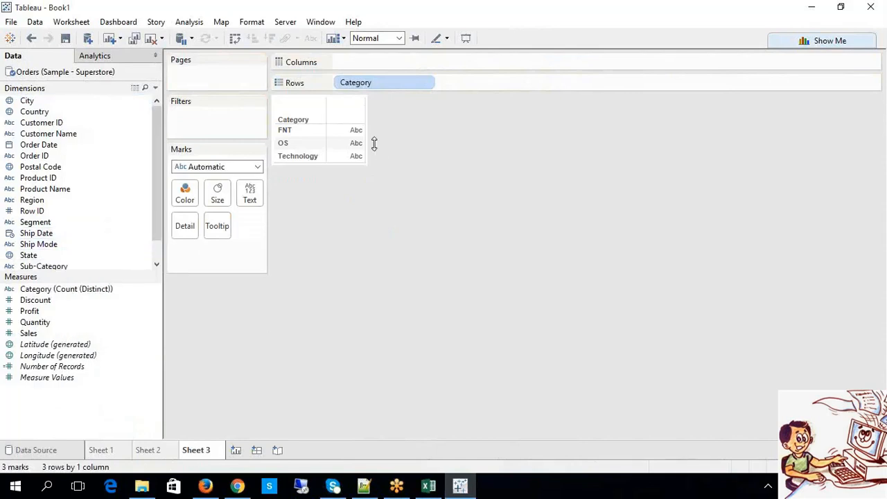
Step: Change the Category field on Rows to a measure aggregated as Count
right_click(361, 88)
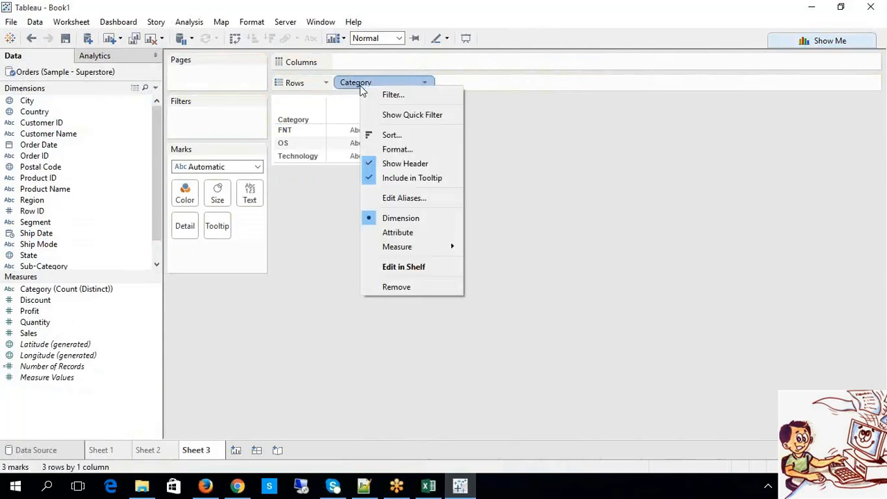
left_click(332, 150)
right_click(314, 145)
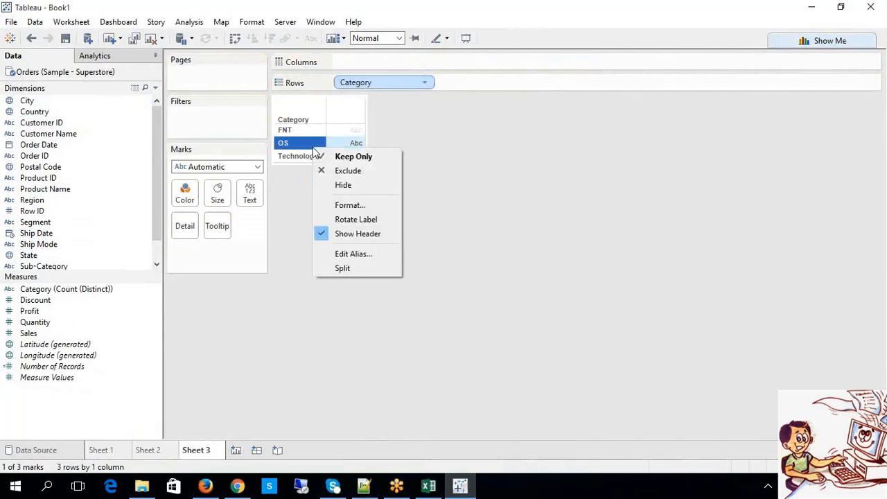
left_click(550, 179)
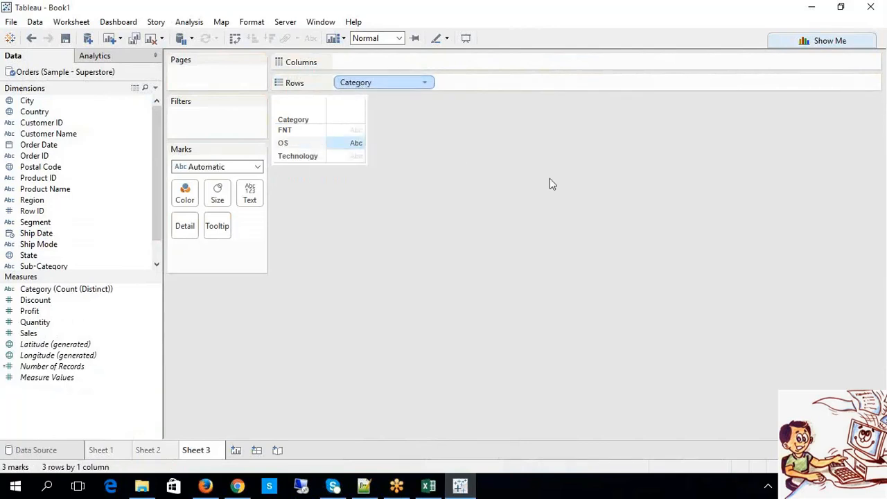
right_click(386, 88)
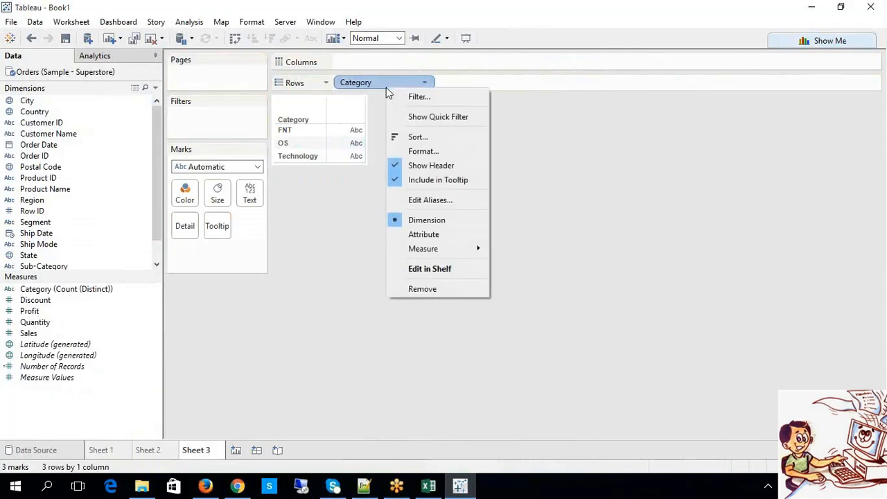
mouse_move(423, 252)
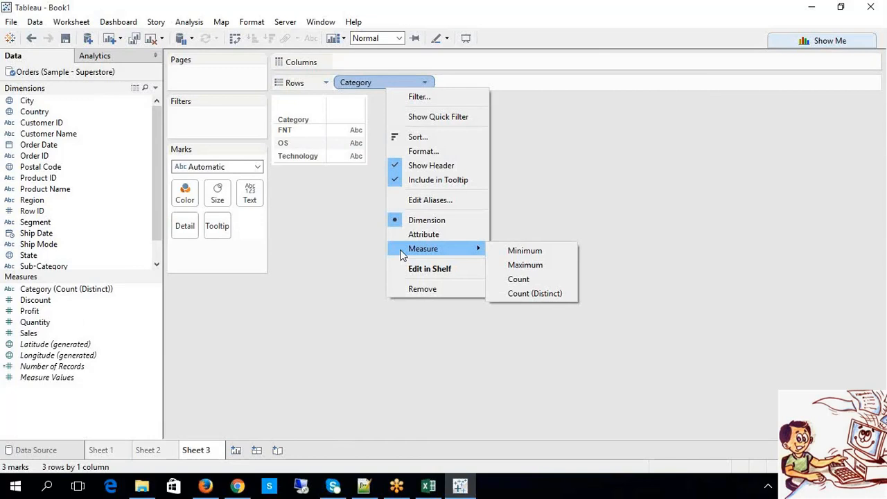
left_click(539, 283)
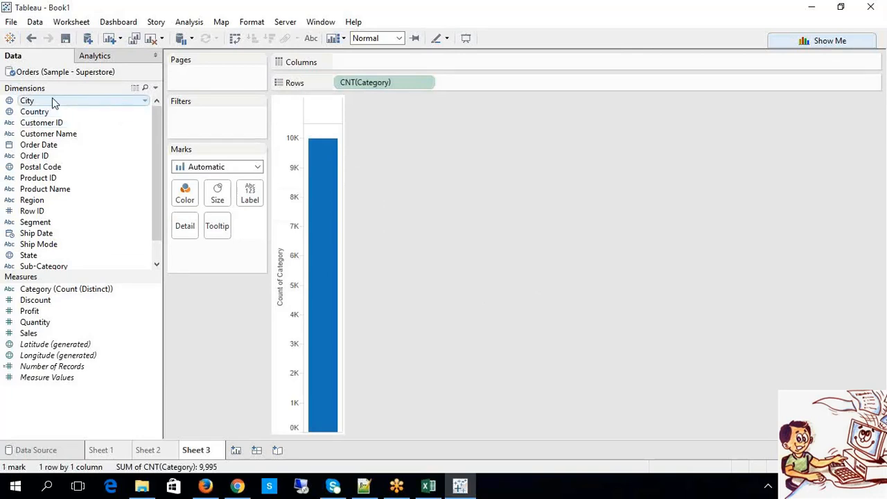
Step: Convert the Category measure in the field list to discrete
left_click(77, 291)
right_click(69, 297)
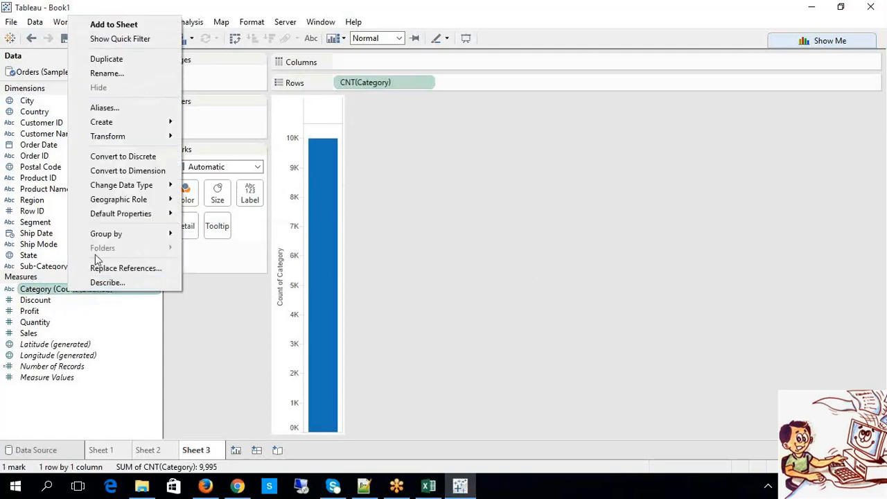
mouse_move(133, 221)
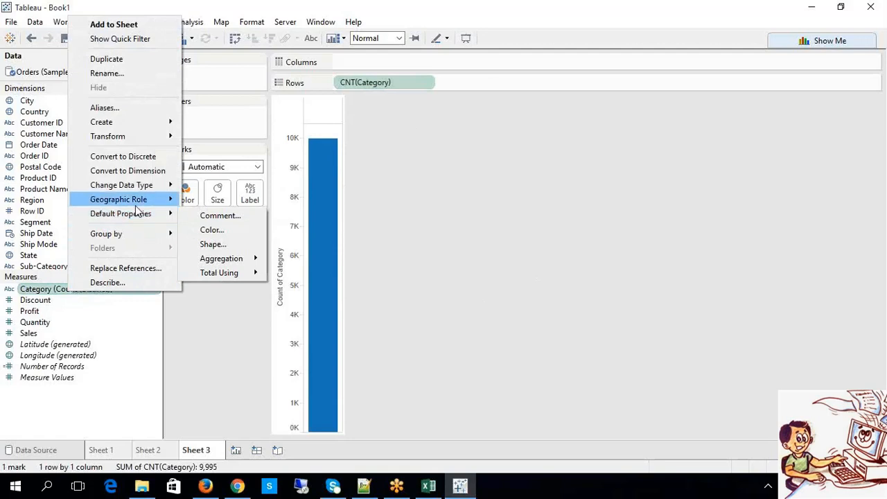
left_click(140, 161)
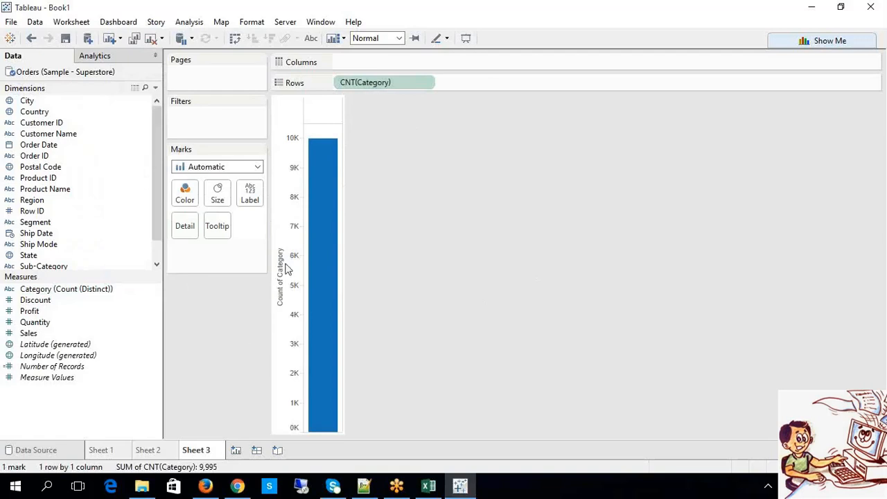
Step: Switch the Category count on Rows to discrete and back to continuous, checking the bar's value
right_click(388, 84)
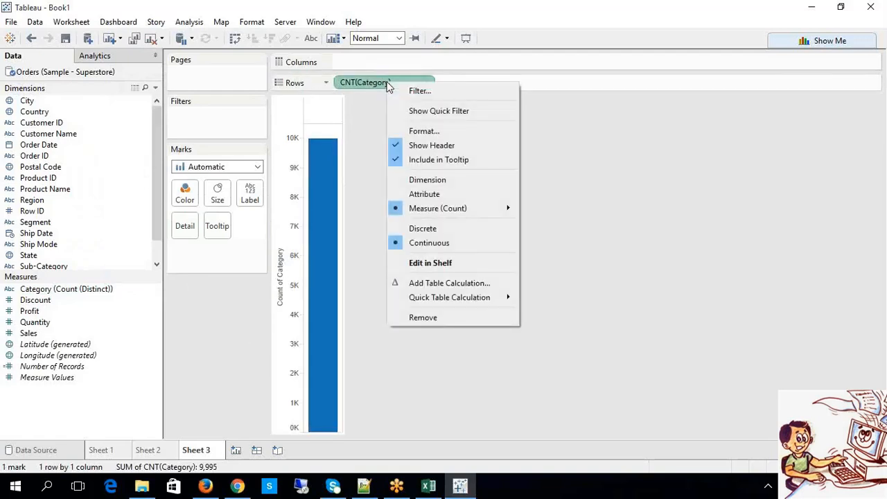
left_click(421, 237)
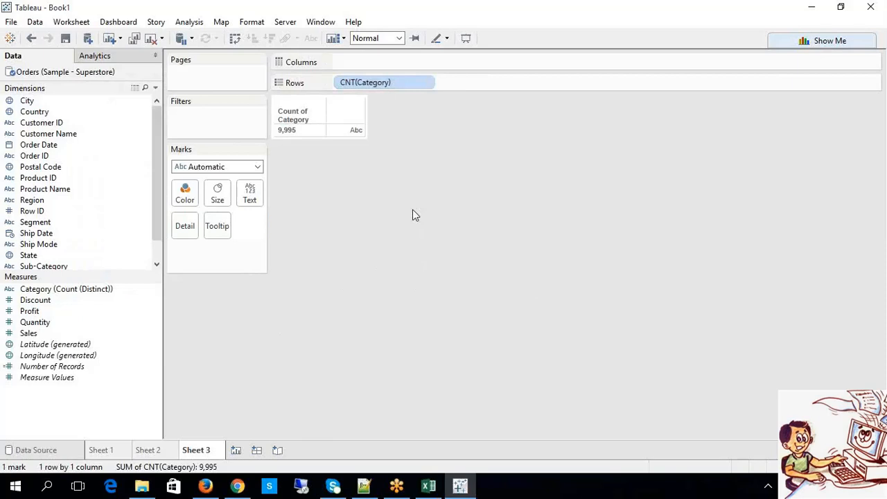
right_click(360, 88)
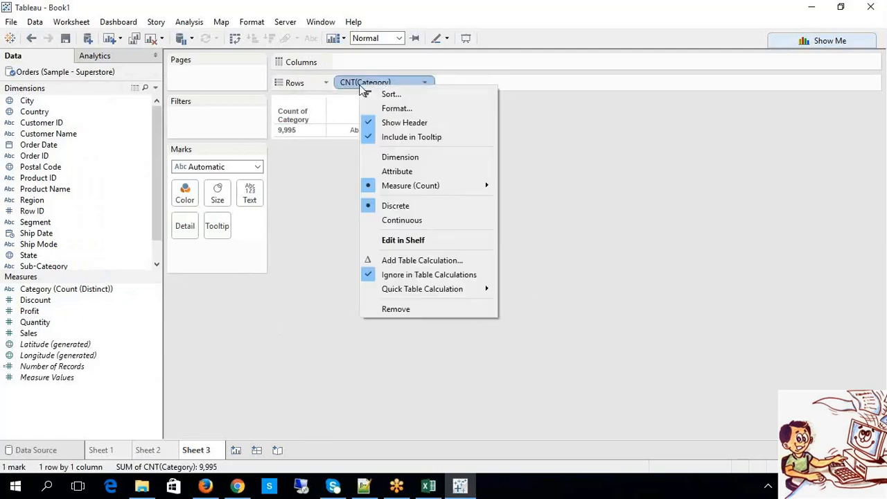
left_click(400, 219)
mouse_move(322, 431)
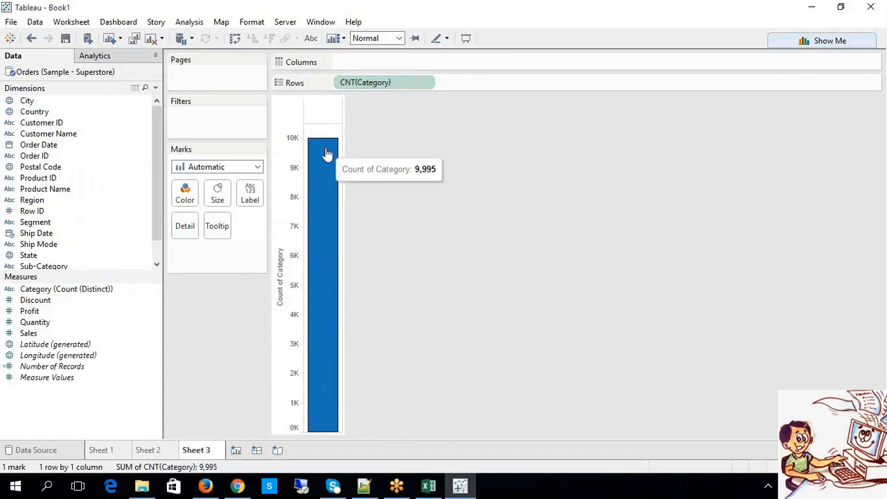
right_click(397, 82)
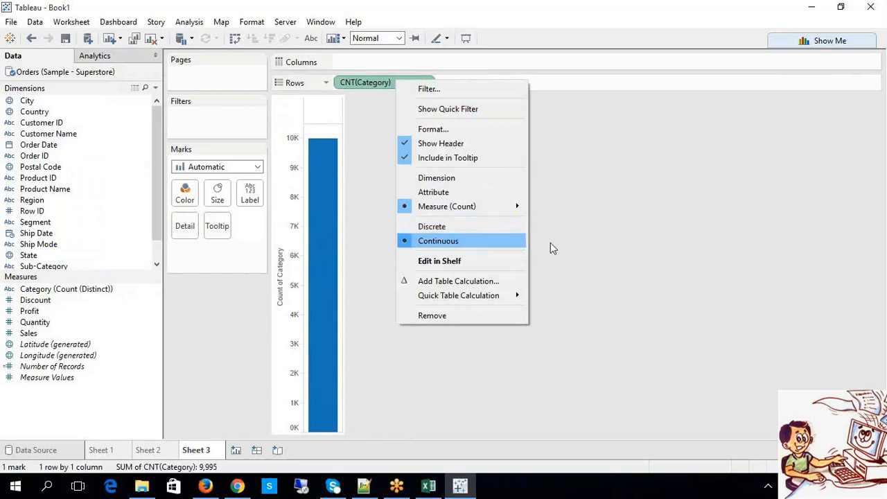
left_click(641, 222)
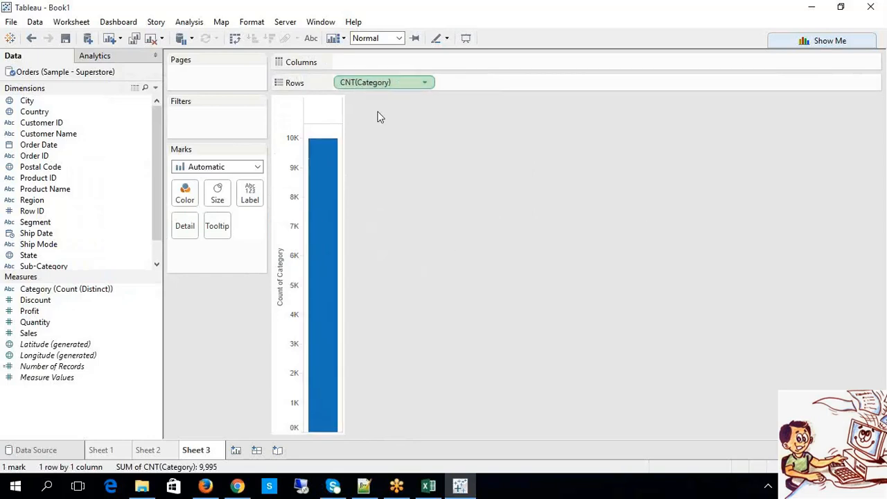
Step: Make the Category count discrete again, and remove the field from Rows
right_click(380, 83)
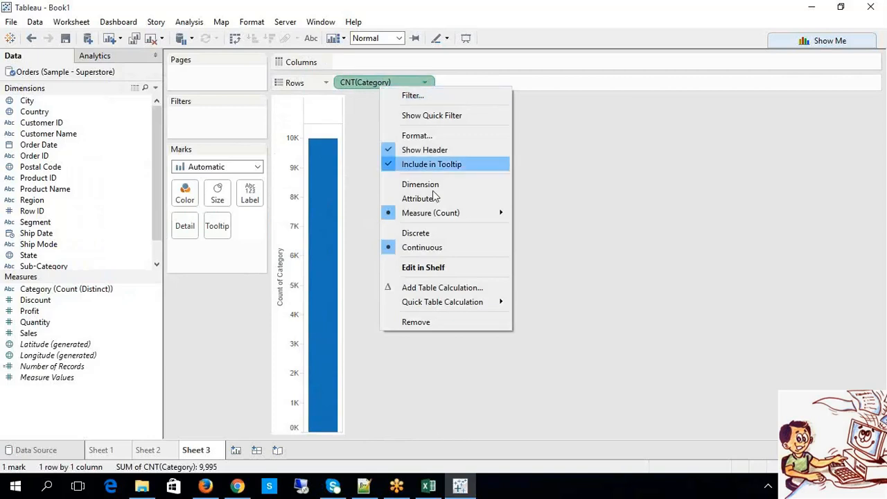
left_click(451, 234)
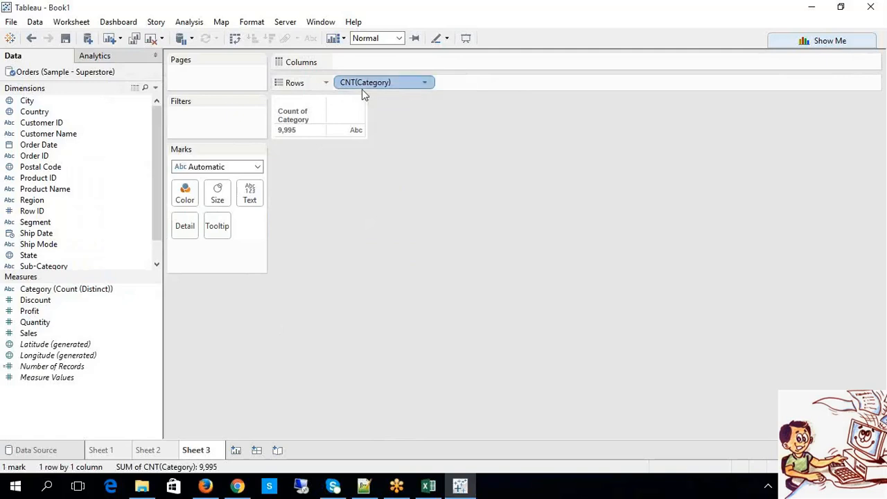
key("Delete")
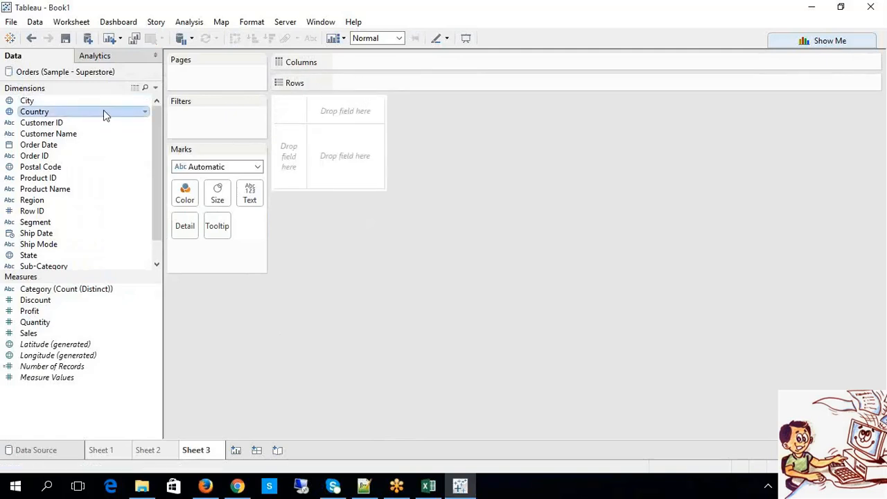
Step: Convert Country to a measure by moving it from the dimensions into the measures list
left_click_drag(103, 112, 70, 117)
left_click(117, 286)
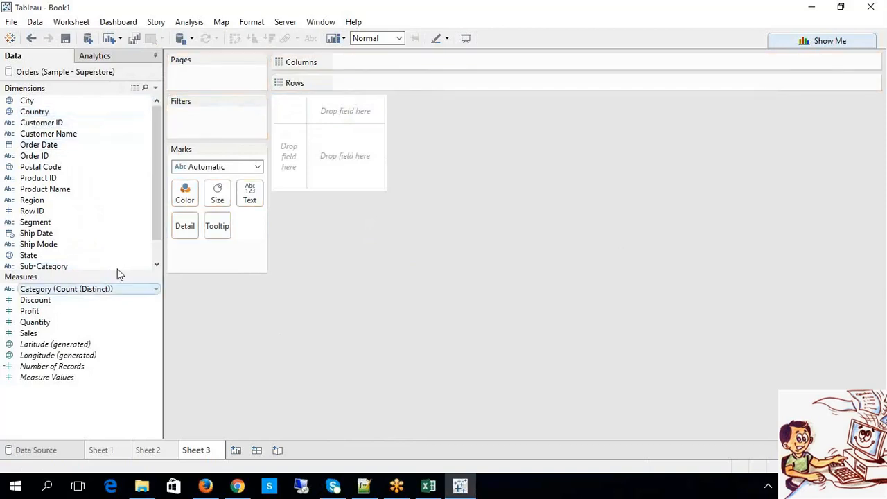
left_click(42, 115)
left_click_drag(42, 115, 134, 332)
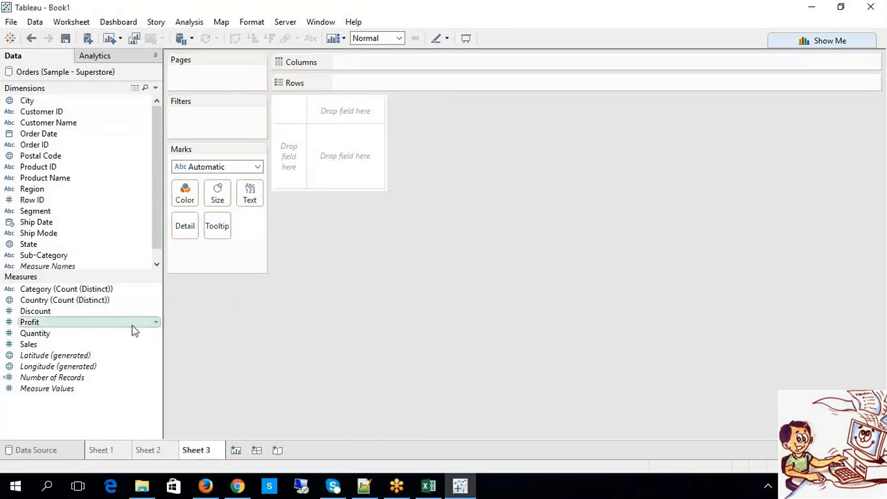
left_click(78, 303)
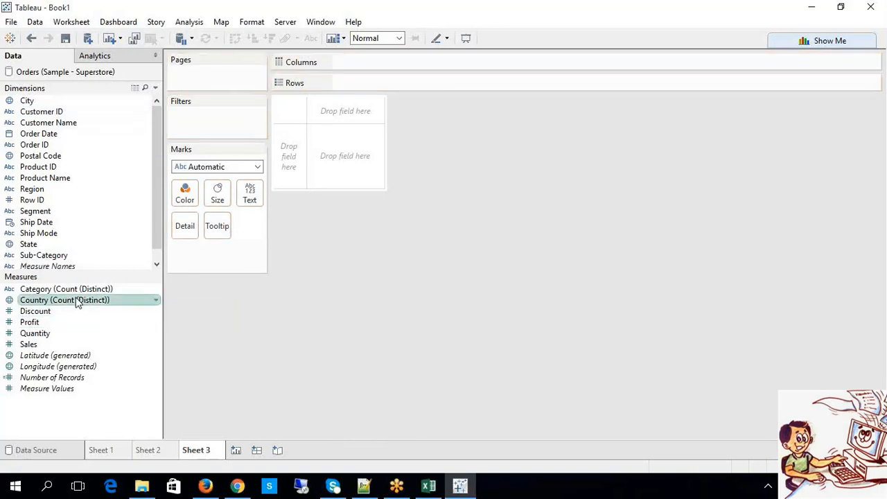
Step: Return Country to the dimensions by moving it out of the measures list
left_click(115, 333)
left_click(94, 303)
right_click(94, 302)
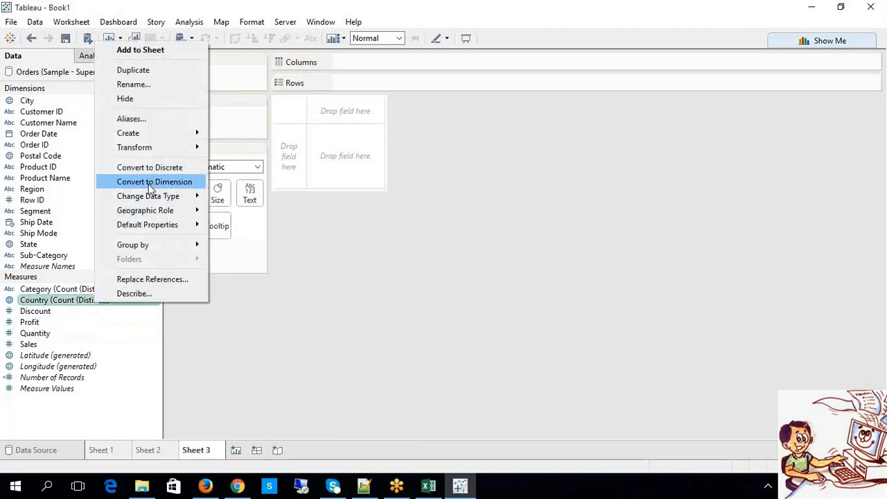
left_click(73, 308)
key("Up")
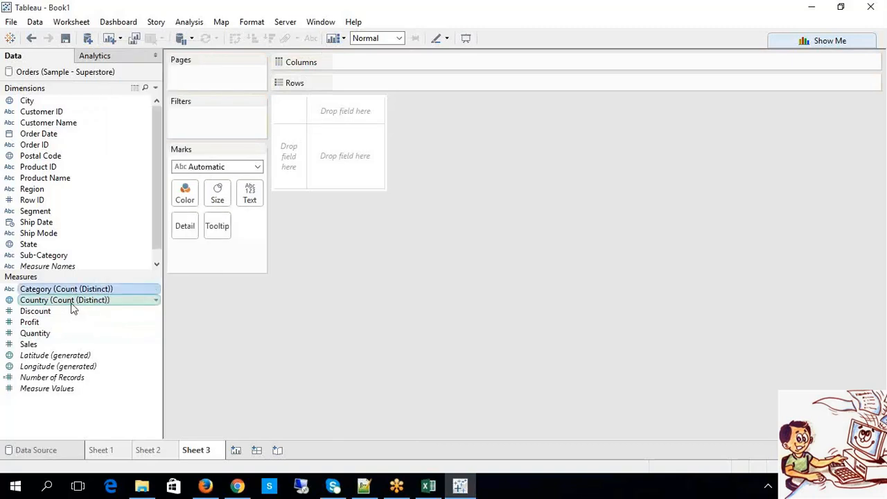
key("Down")
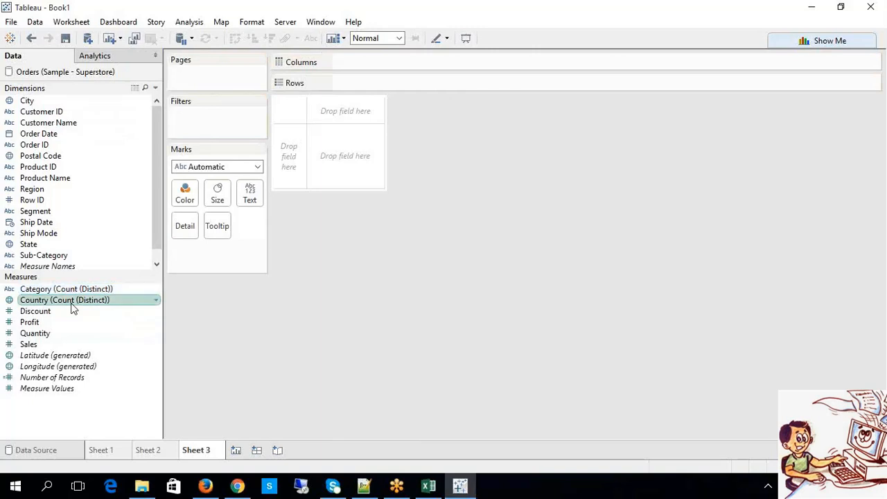
left_click_drag(88, 301, 89, 204)
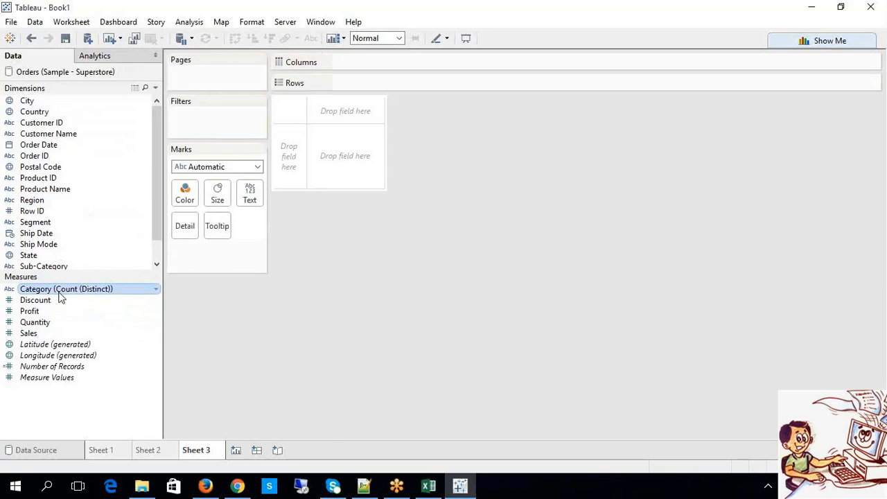
Step: Convert the Category measure back to a dimension and locate it in the dimensions list
right_click(60, 295)
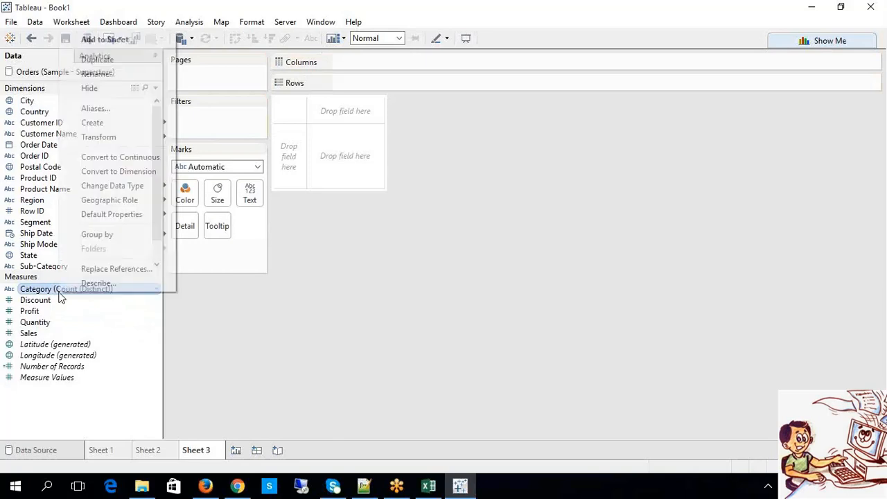
left_click(127, 172)
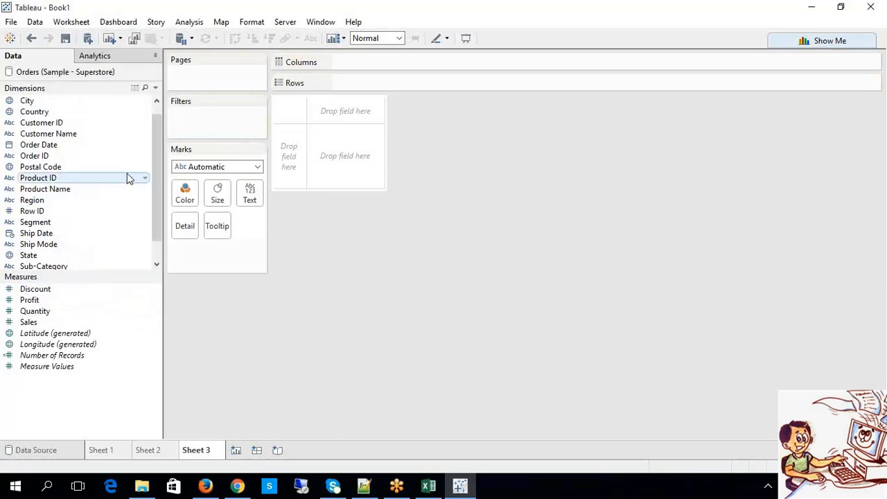
scroll(158, 108, "up", 1)
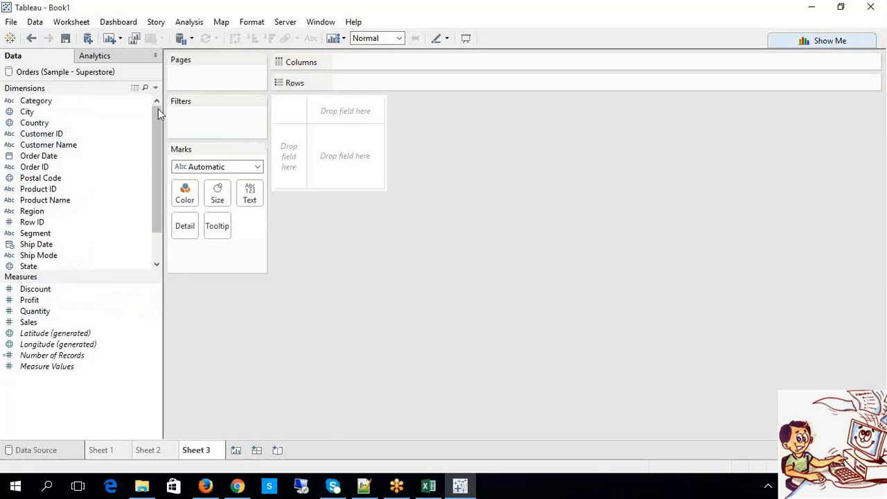
Step: Convert the Category dimension to a measure again using the field's own options
right_click(82, 105)
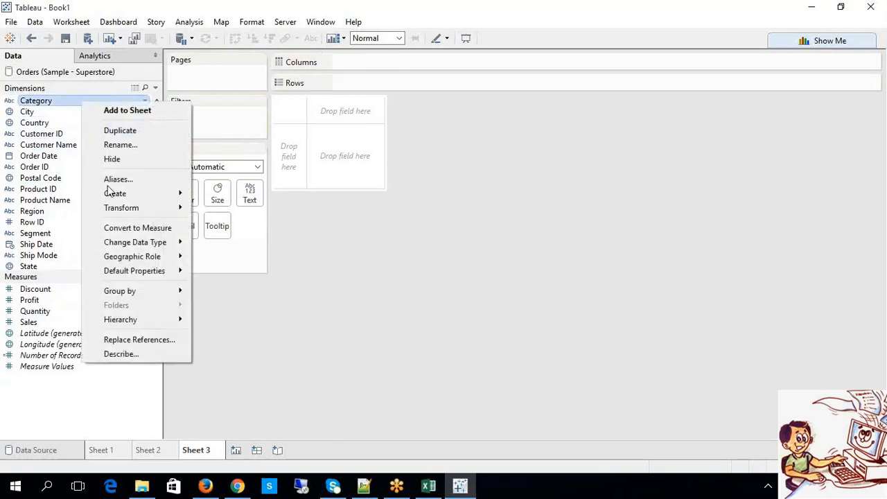
mouse_move(147, 256)
left_click(132, 227)
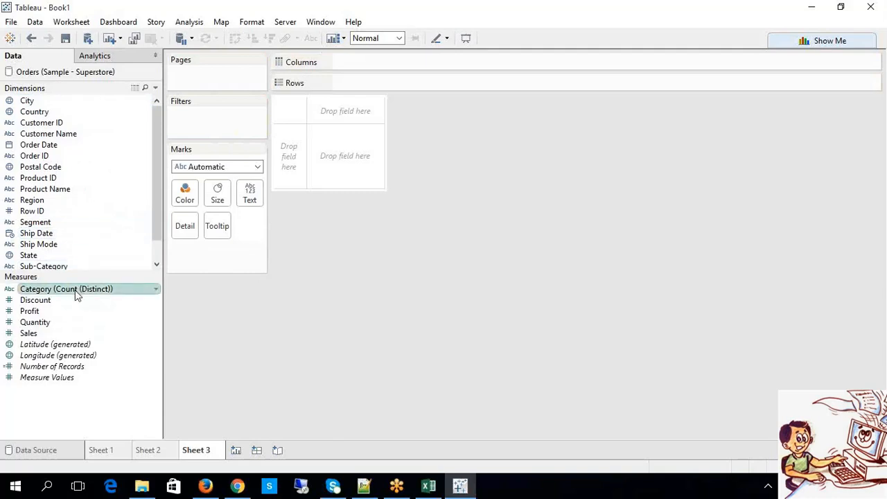
Step: Place the Category measure on Rows, set its aggregation to Count and inspect the bar's value
left_click_drag(75, 290, 381, 92)
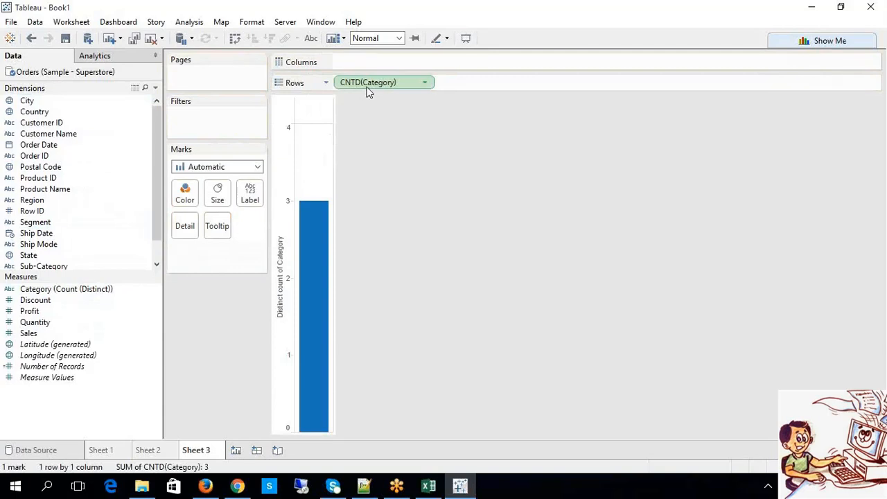
left_click(425, 83)
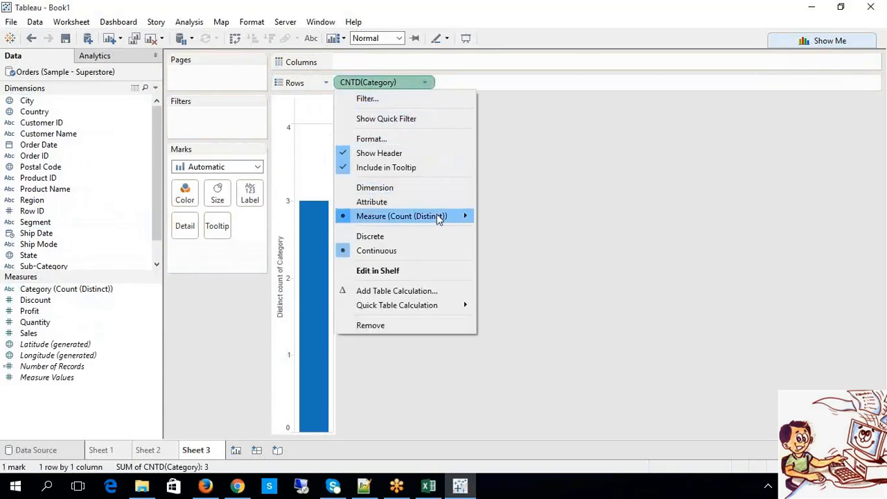
mouse_move(436, 216)
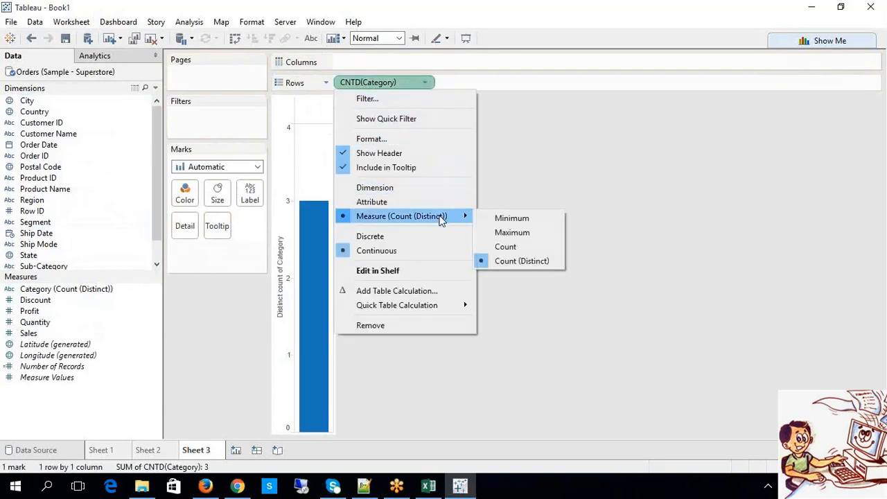
left_click(505, 248)
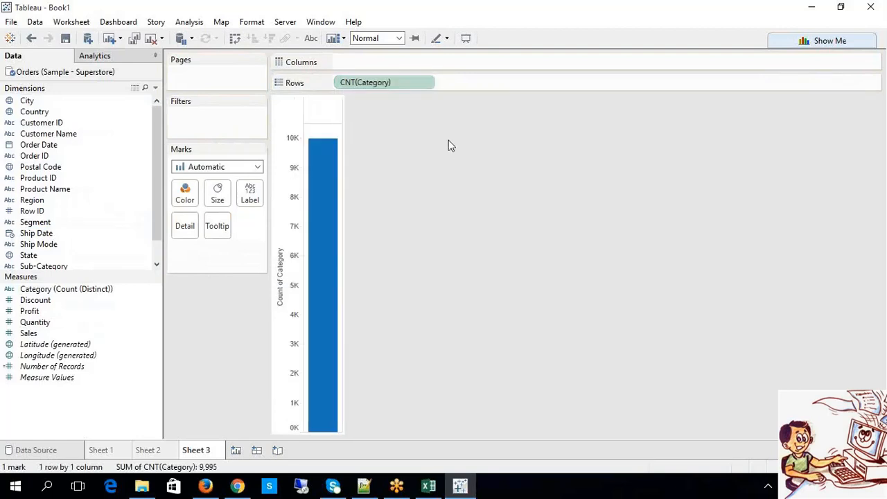
mouse_move(335, 151)
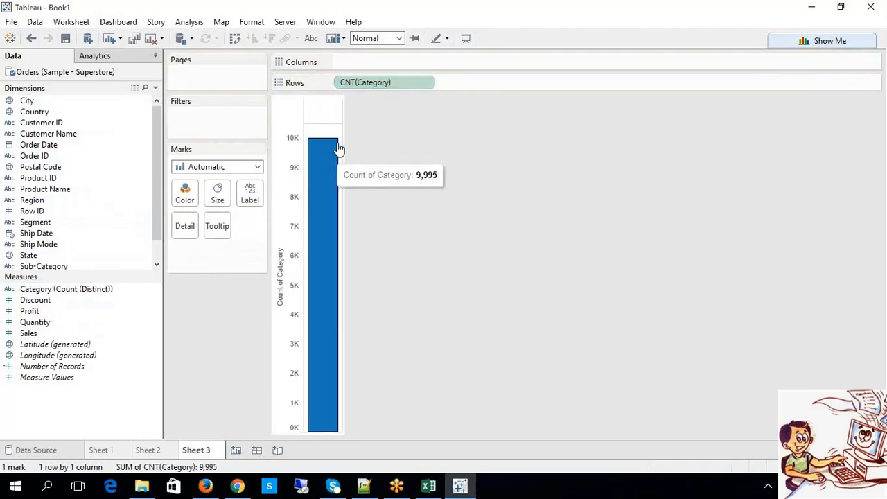
Step: Make the Category count on Rows discrete, inspect it, and remove the field from the shelf
right_click(375, 86)
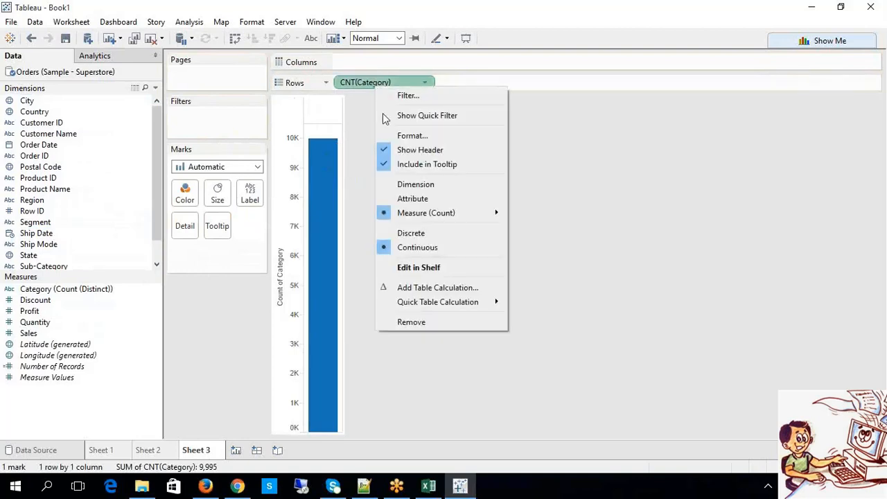
left_click(424, 237)
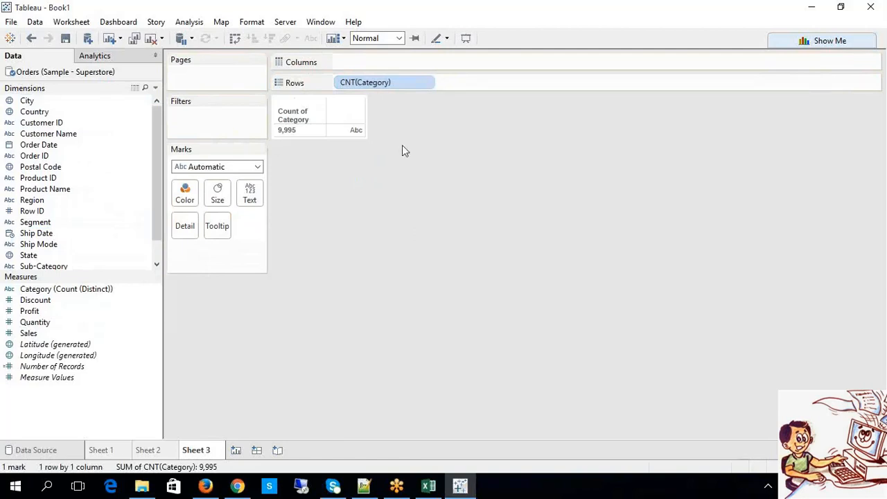
mouse_move(352, 140)
mouse_move(380, 89)
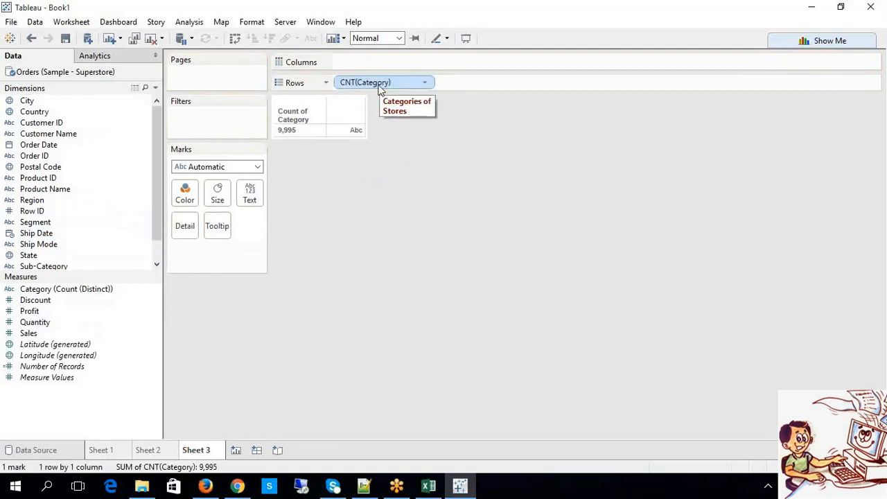
left_click(380, 87)
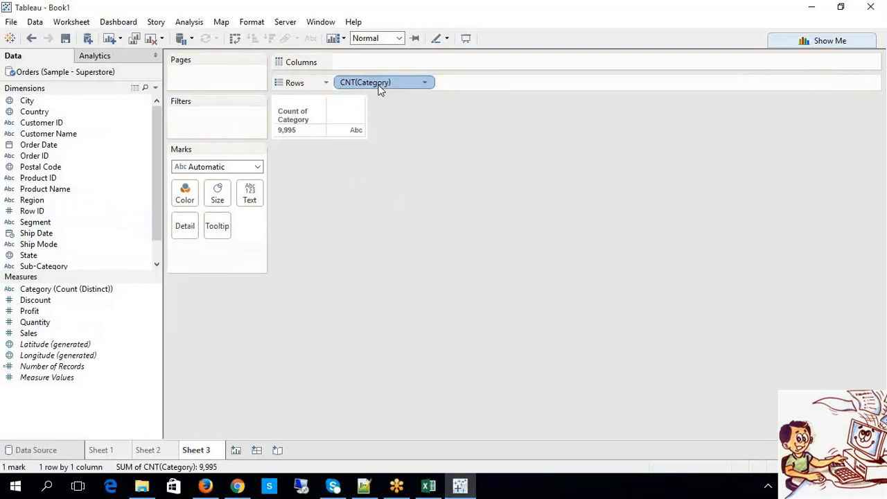
key("Delete")
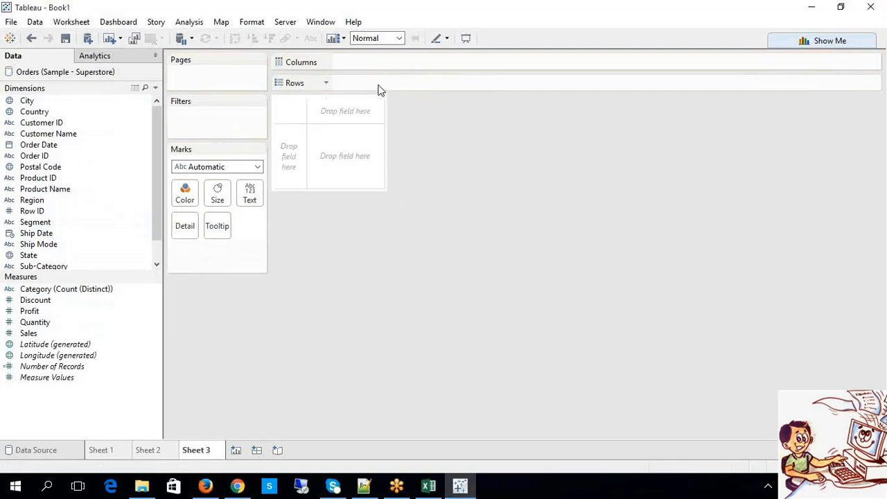
Step: Examine which conversion and data type options the Order Date and Ship Date dimensions offer, changing nothing
right_click(70, 147)
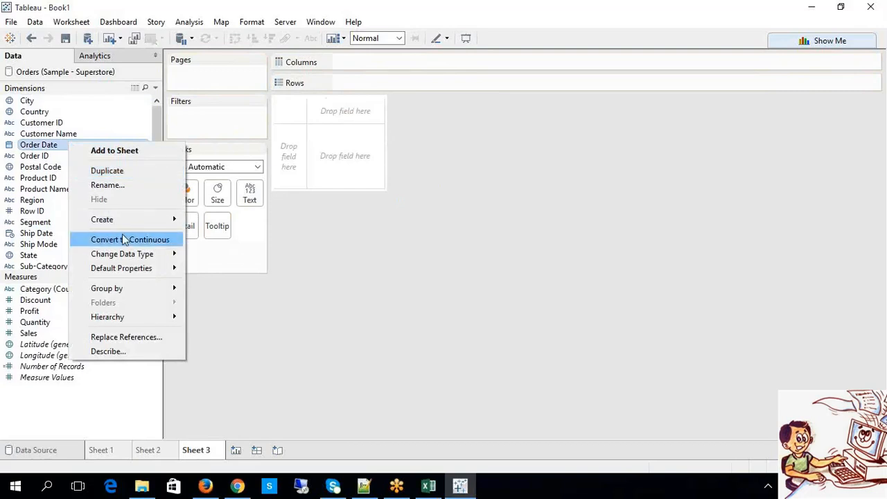
mouse_move(135, 253)
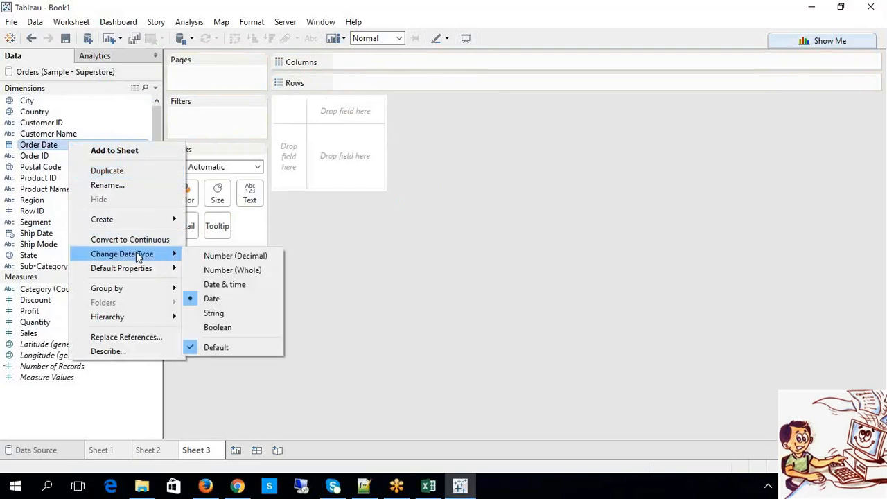
left_click(499, 307)
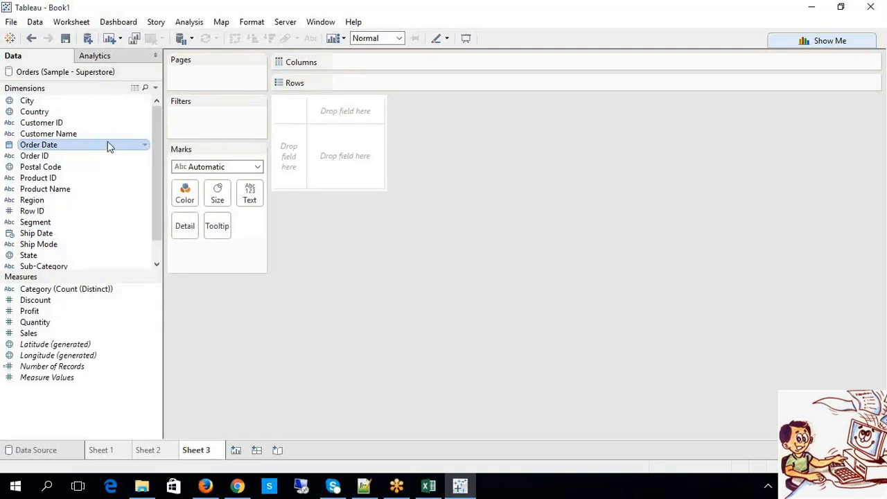
left_click(85, 233)
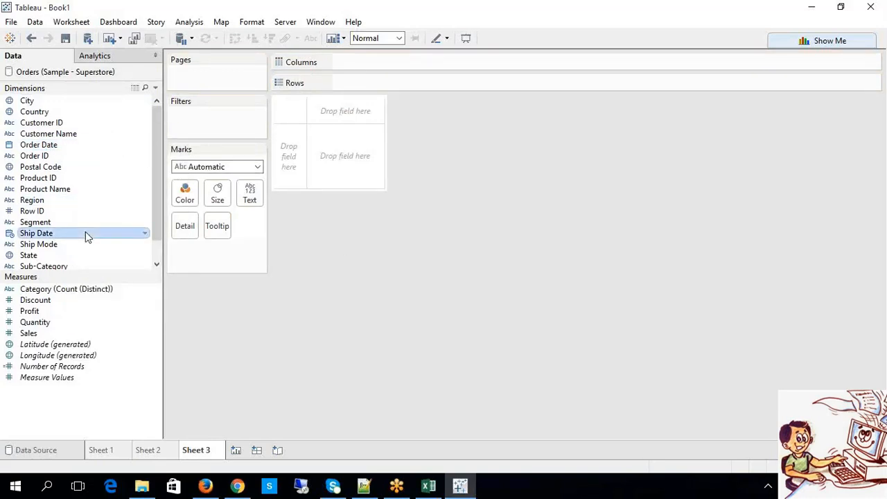
right_click(85, 231)
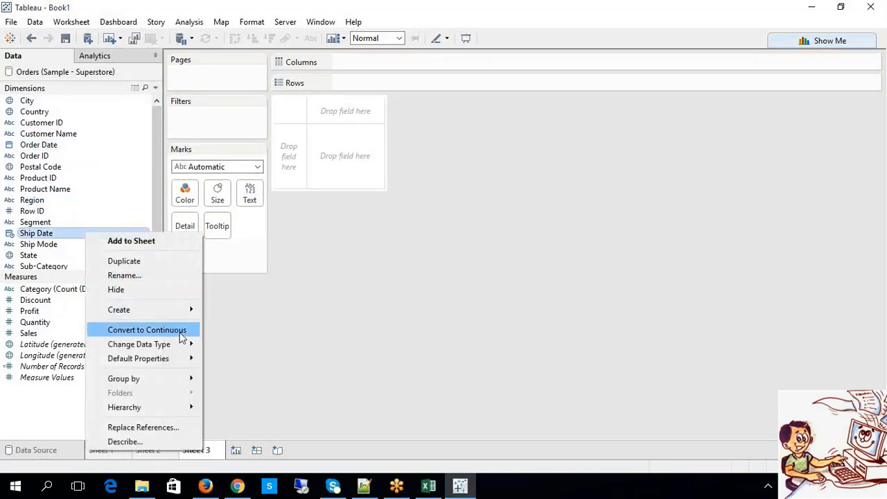
left_click(453, 288)
Step: Switch to the TABLEAU workbook in Excel to check the note on converting date fields, and return to Tableau
left_click(439, 484)
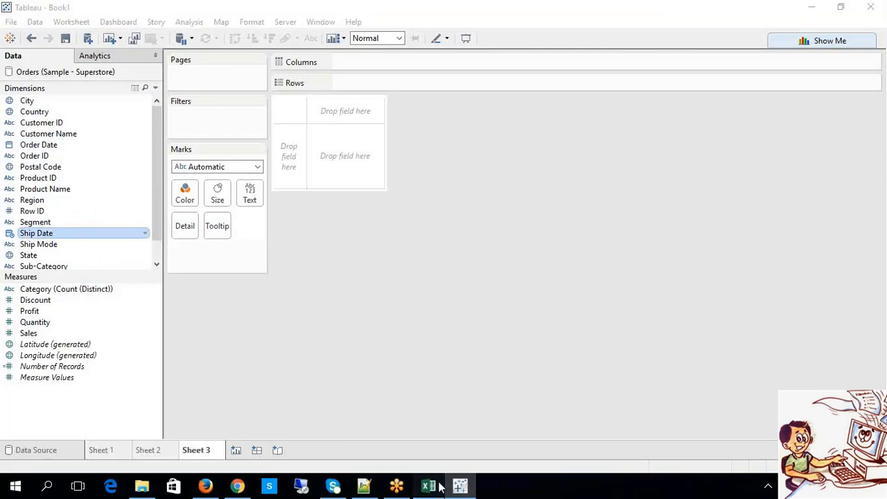
left_click(433, 375)
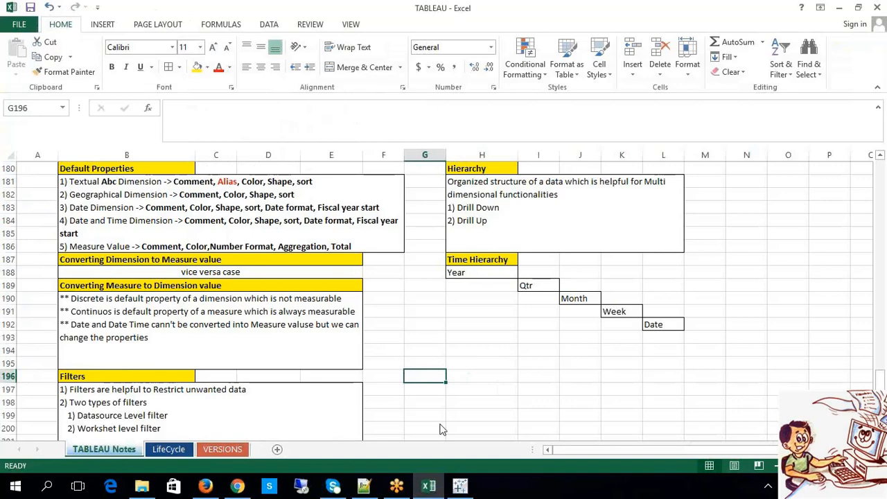
left_click(460, 486)
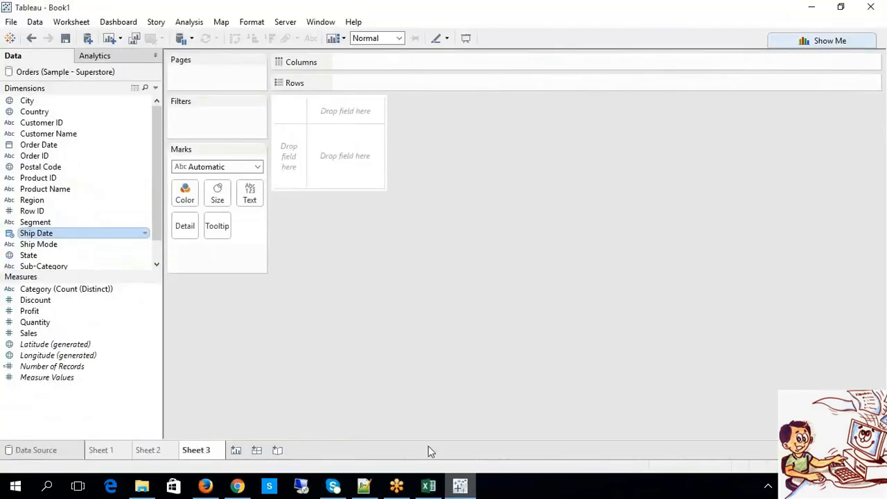
Step: Convert the Sales measure to a dimension and locate it in the dimensions list
left_click(50, 298)
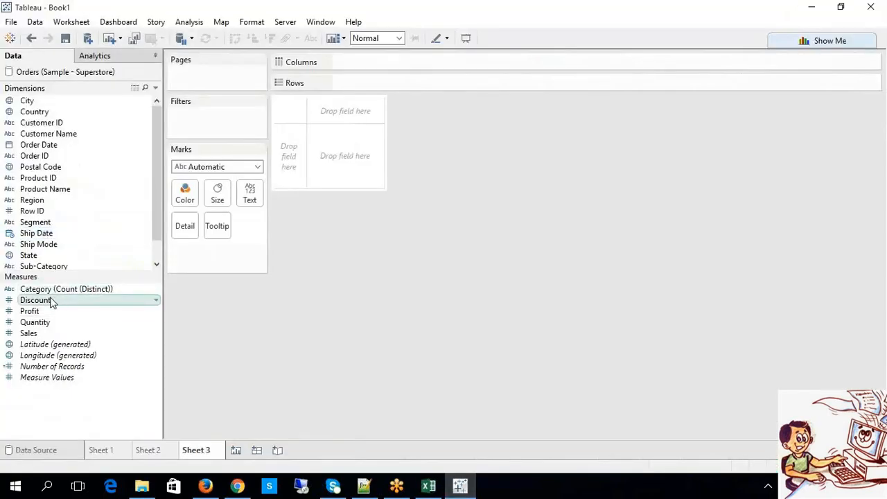
right_click(35, 335)
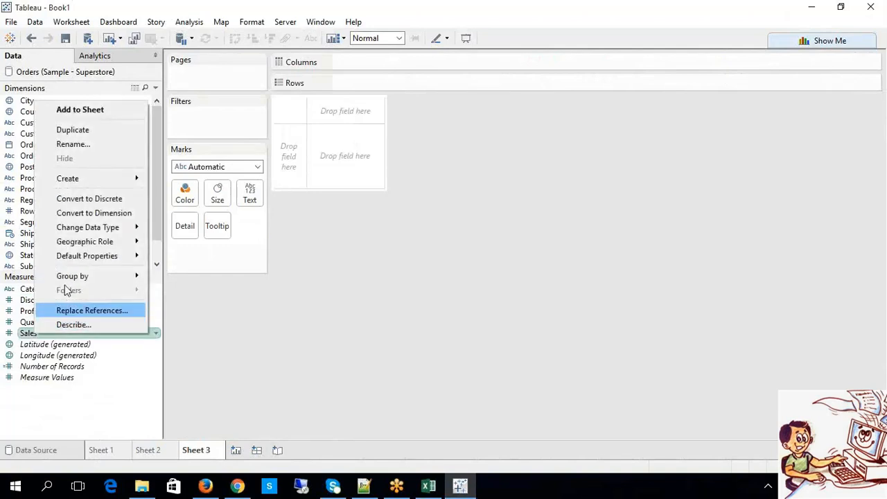
left_click(97, 216)
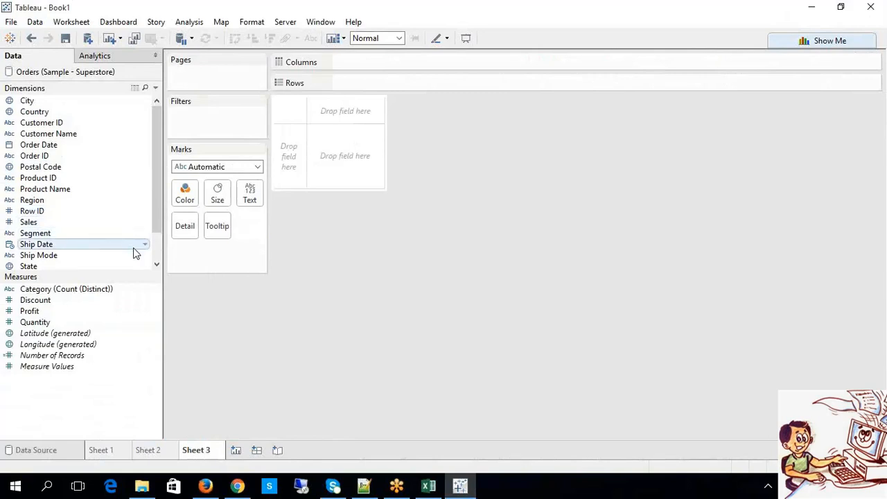
scroll(154, 258, "down", 1)
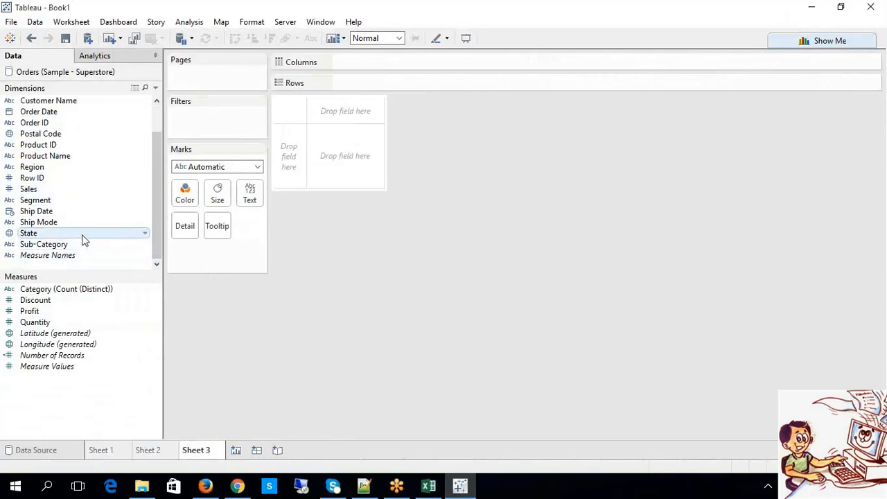
Step: Place the Sales dimension on Rows with all members added, and move it to Columns
left_click_drag(60, 196, 380, 87)
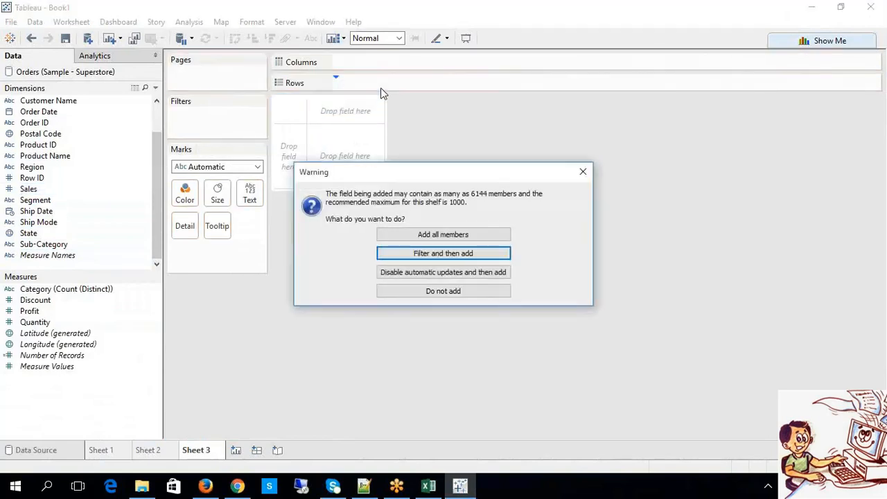
left_click(443, 235)
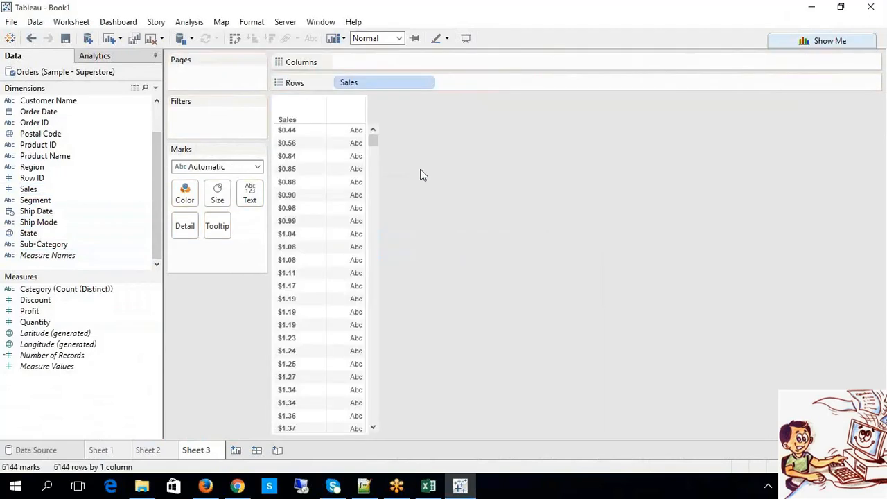
left_click_drag(383, 85, 364, 73)
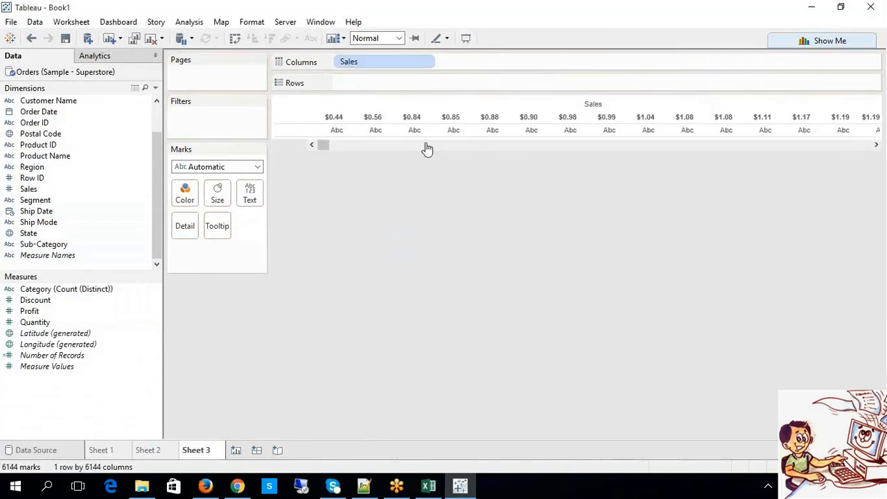
mouse_move(418, 132)
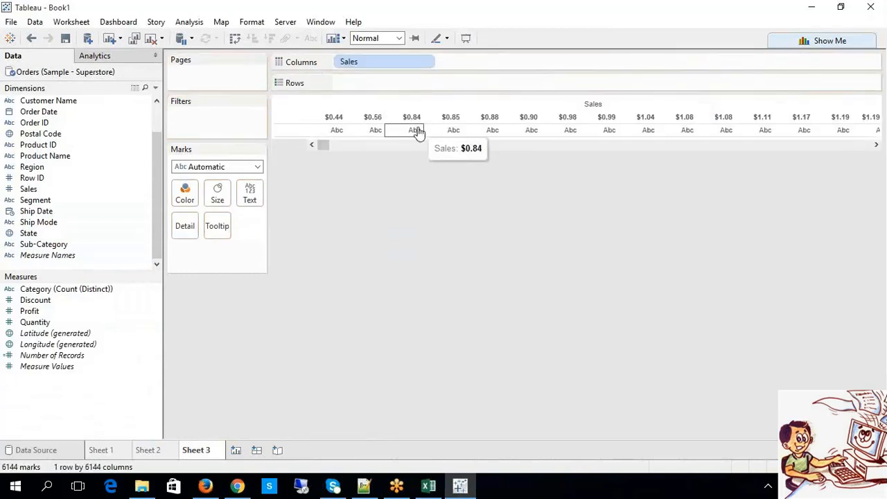
Step: Make the Sales field on Columns continuous and change the mark type to Bar
right_click(370, 62)
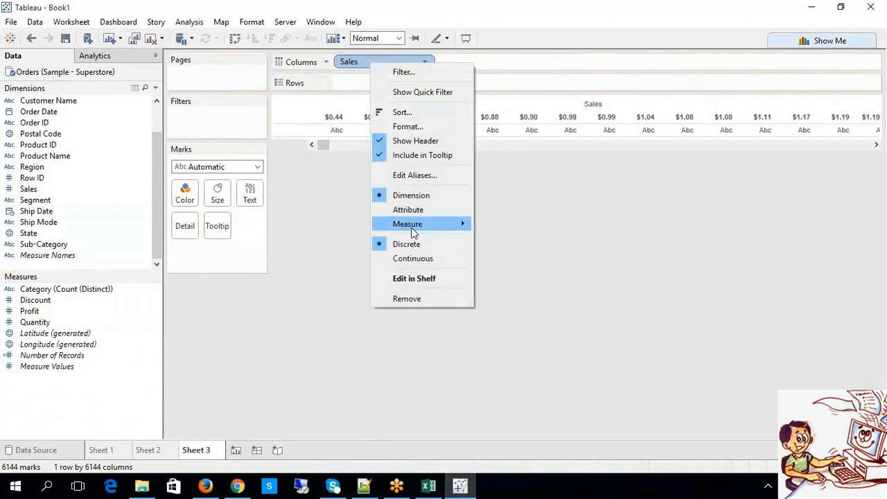
left_click(423, 258)
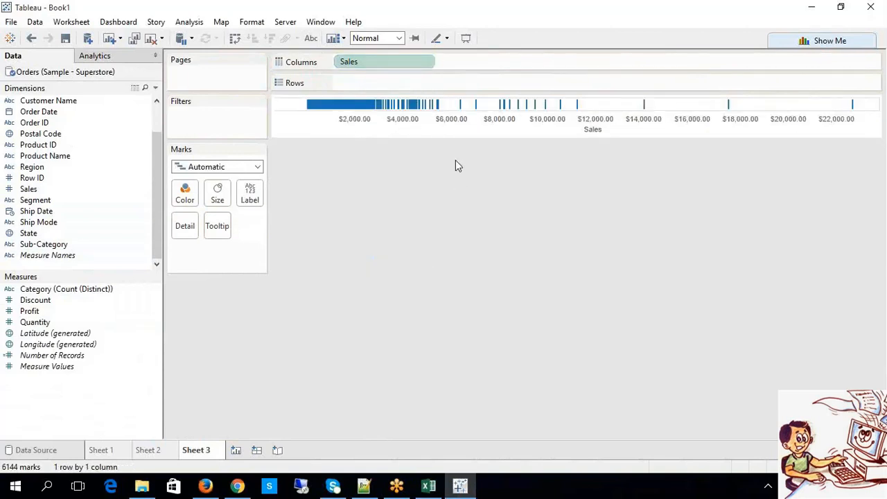
left_click(233, 167)
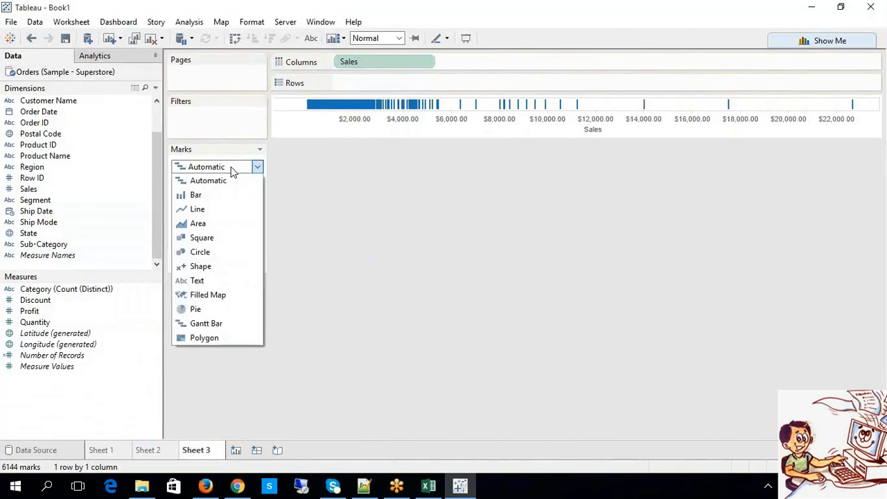
left_click(246, 195)
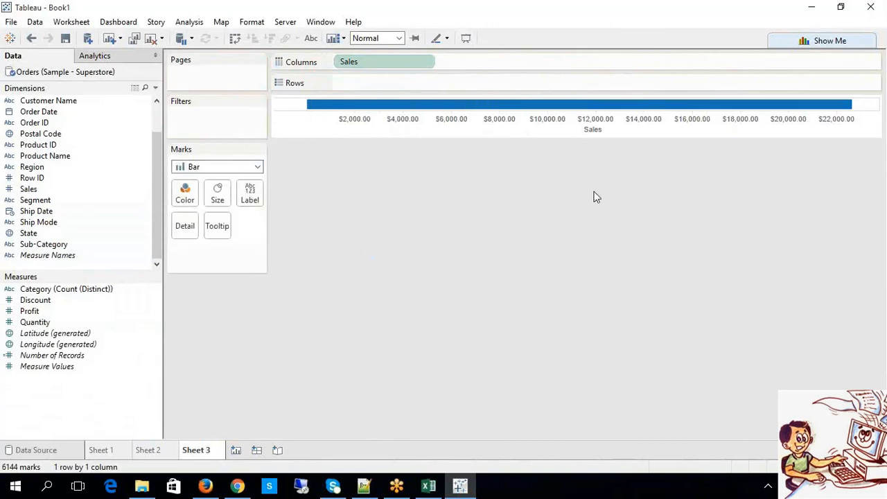
Step: Change the Sales field on Columns back to discrete
right_click(401, 63)
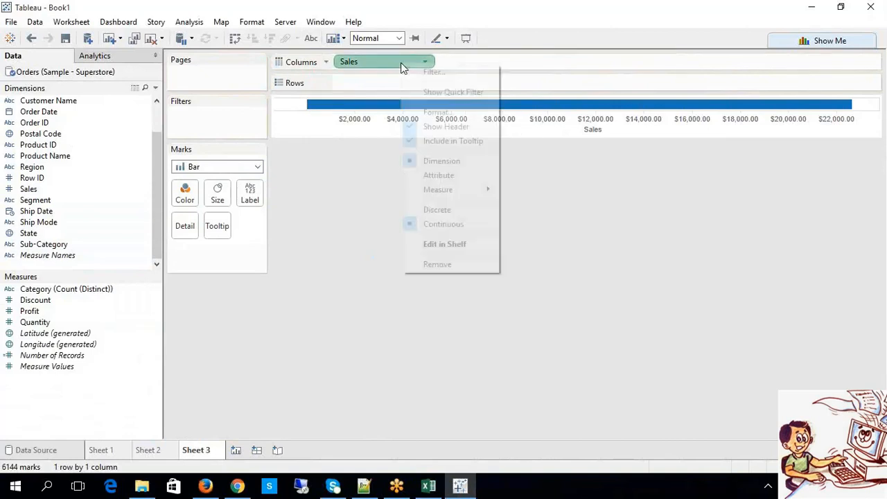
left_click(469, 210)
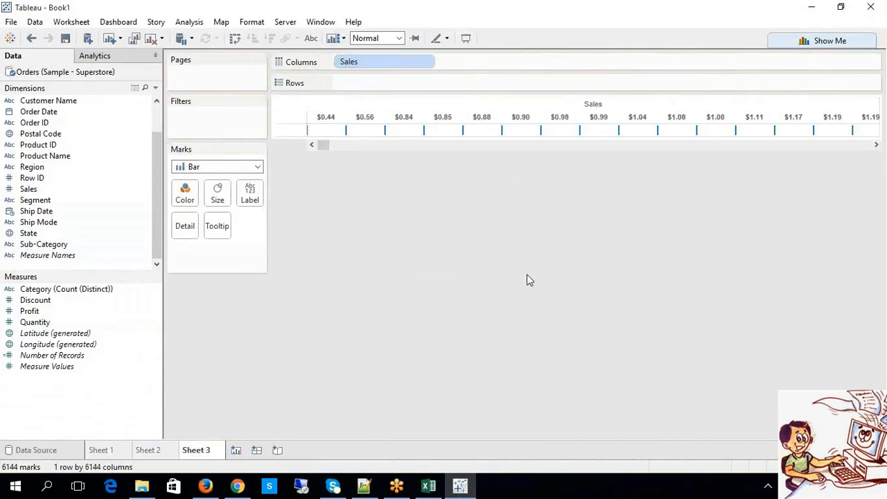
Step: Switch to the TABLEAU workbook in Excel and review the notes on discrete and continuous as default properties of dimensions and measures
left_click(436, 487)
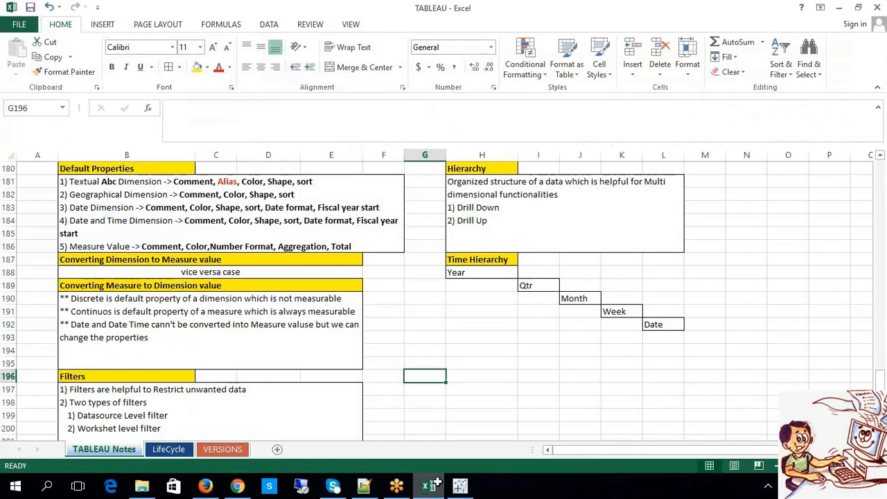
left_click(419, 313)
double_click(84, 298)
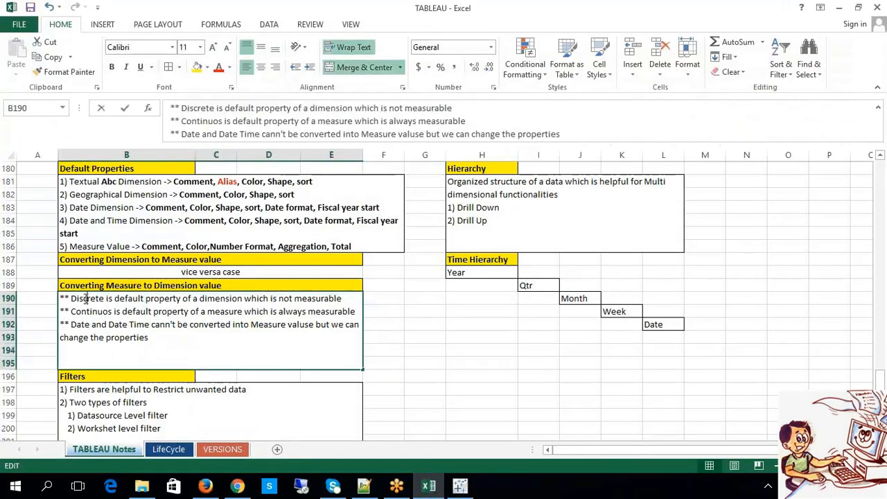
left_click_drag(70, 298, 345, 298)
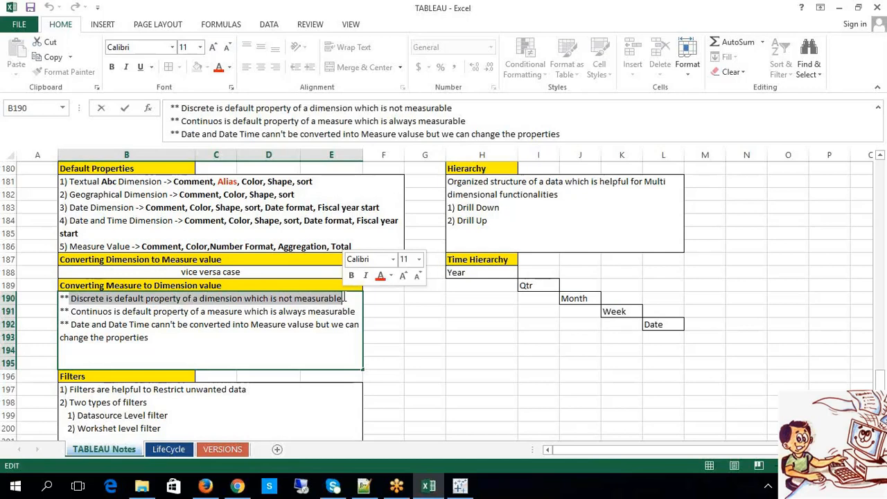
left_click(438, 349)
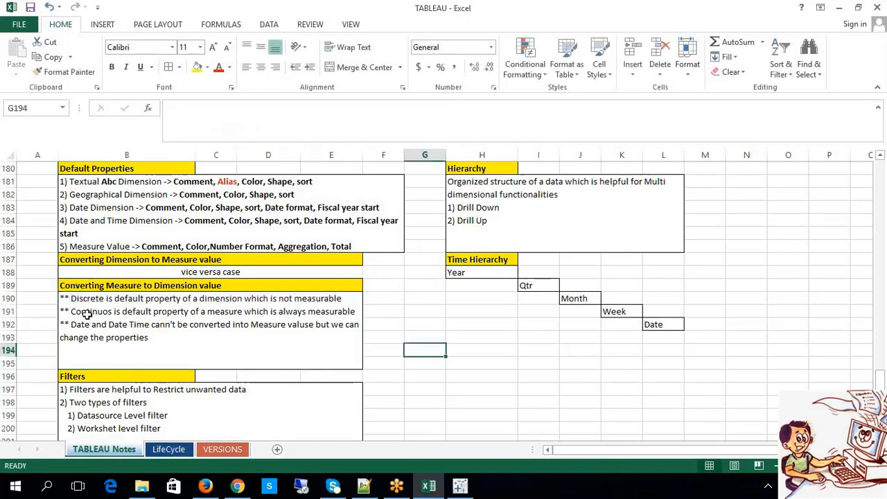
double_click(85, 313)
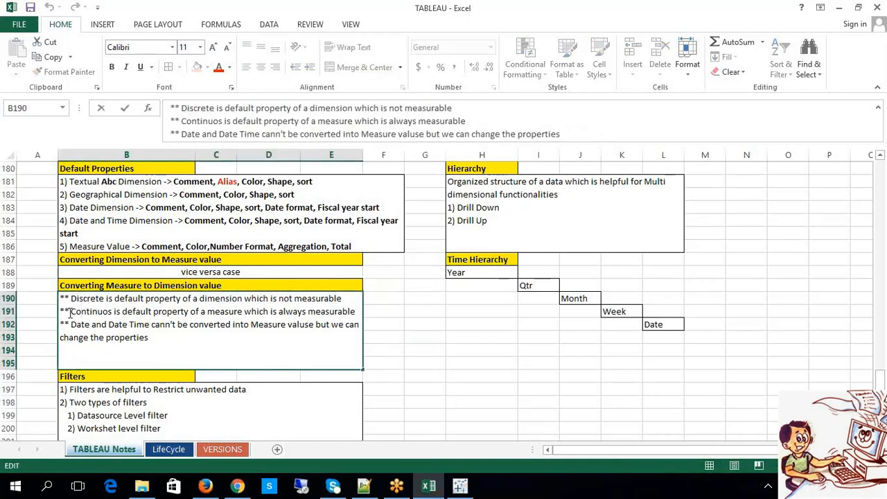
left_click_drag(97, 313, 358, 312)
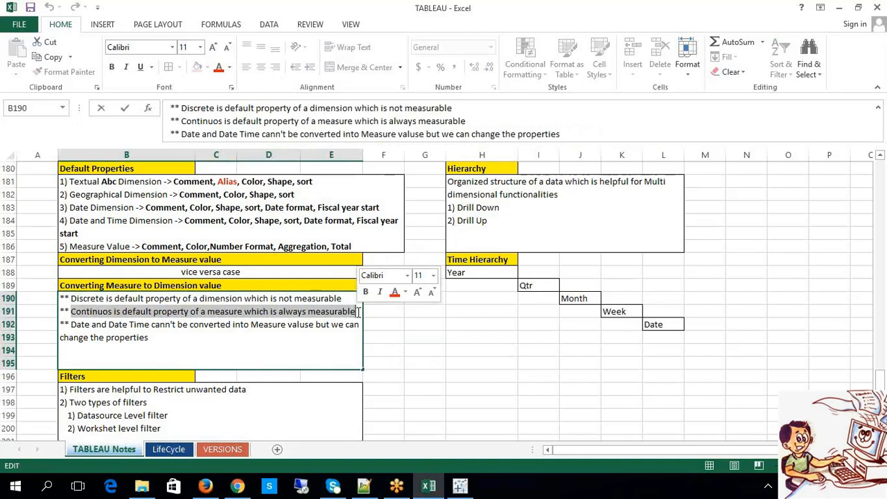
left_click(472, 342)
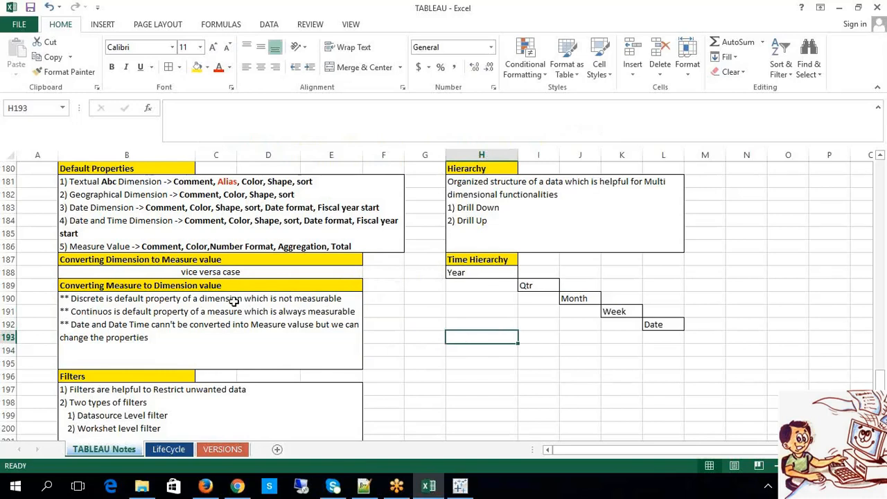
left_click(460, 361)
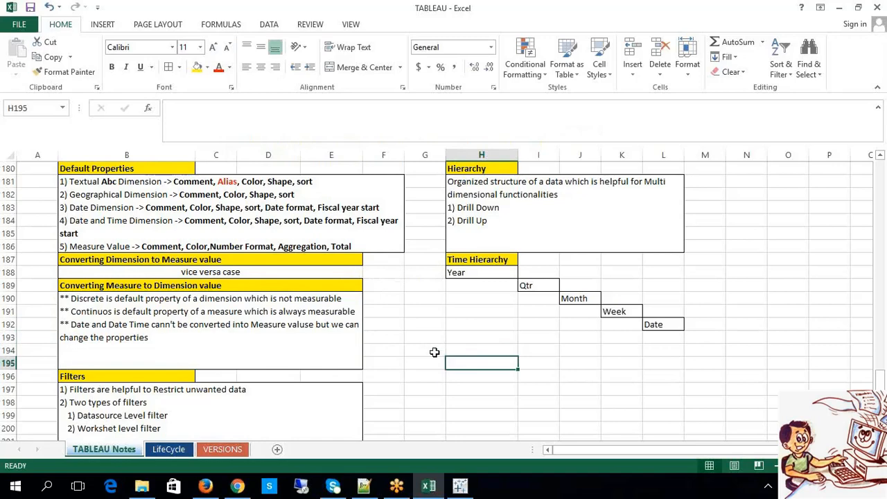
Step: Correct the spelling of "valuse" to "values" in the Date and Date Time note under Converting Measure to Dimension value
double_click(138, 337)
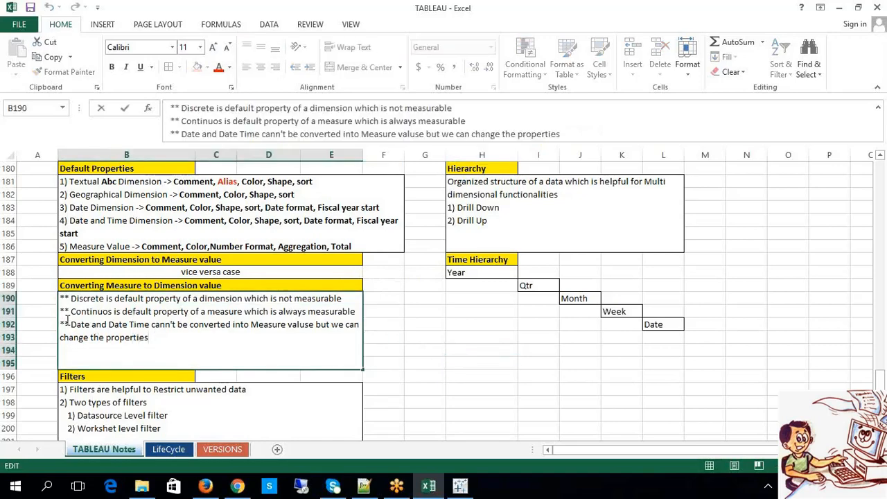
left_click_drag(70, 324, 152, 342)
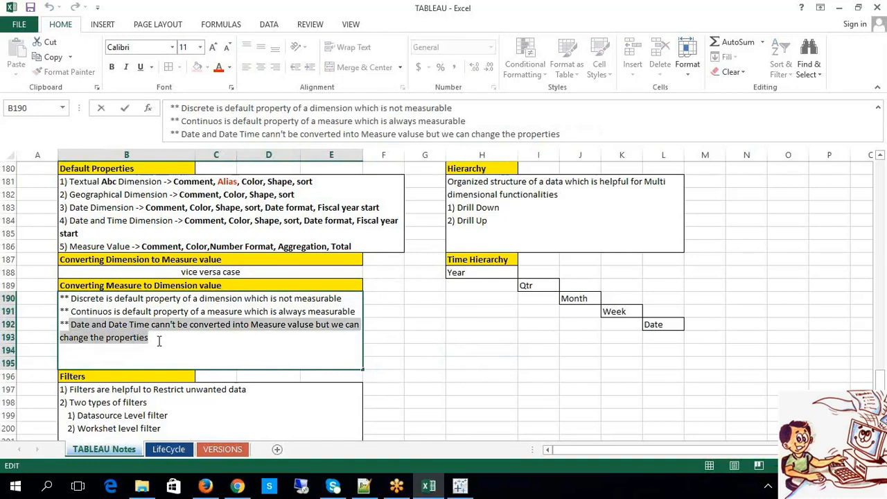
left_click(299, 325)
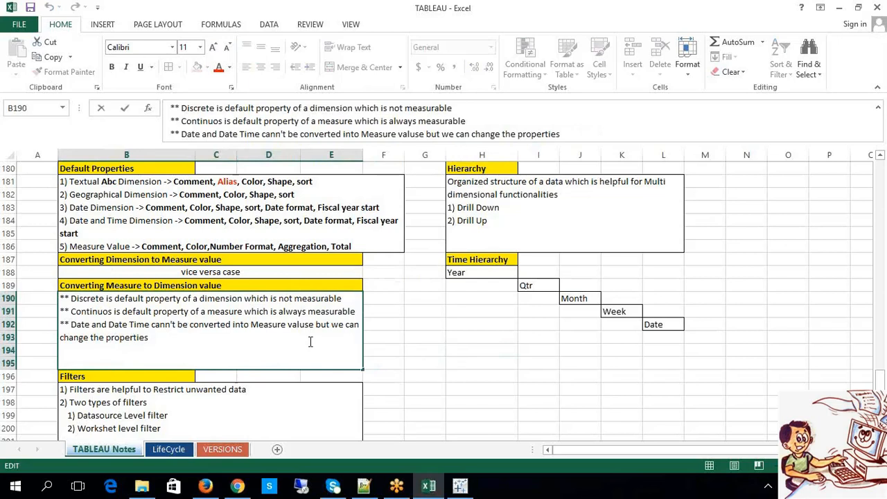
key("BackSpace")
type("e")
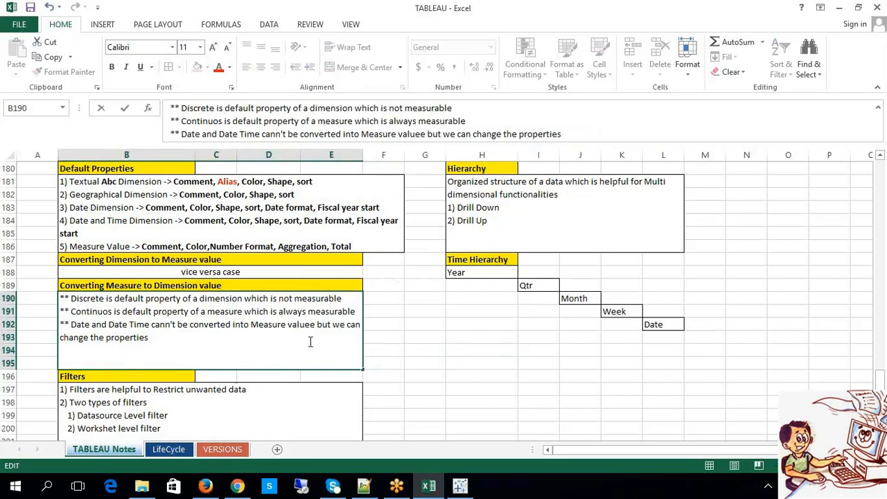
key("Delete")
type("s")
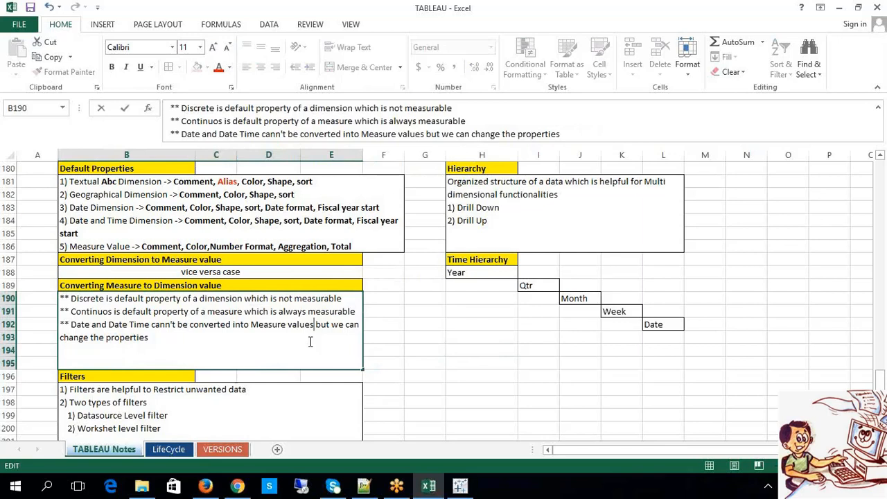
key("ctrl+Return")
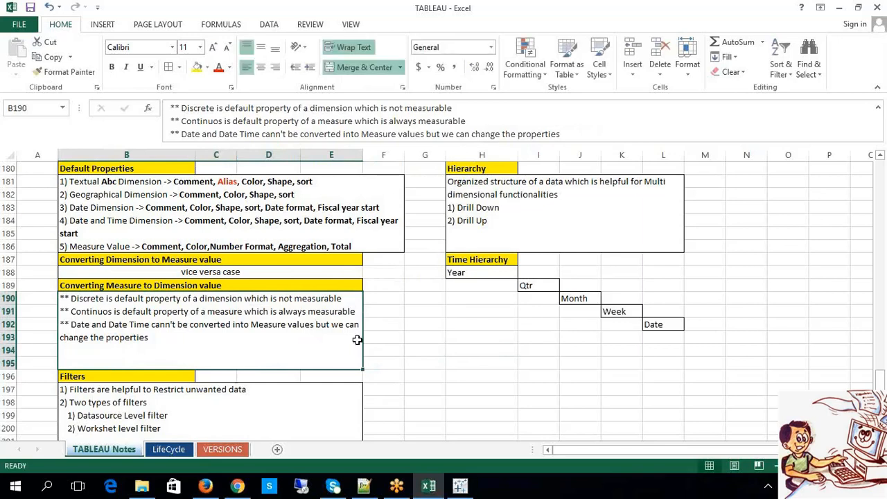
left_click(492, 358)
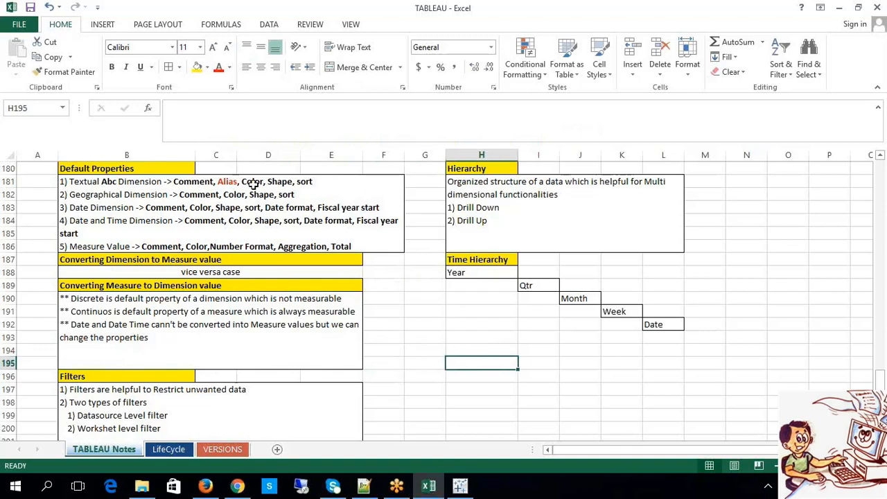
Step: Examine the Time Hierarchy levels from Year to Date alongside the notes on converting measures to dimensions
left_click(483, 424)
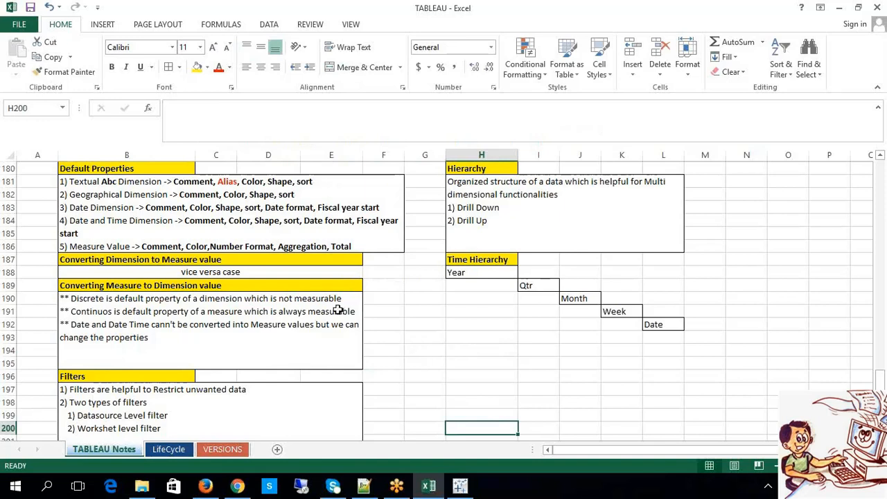
left_click(488, 272)
left_click_drag(489, 272, 683, 323)
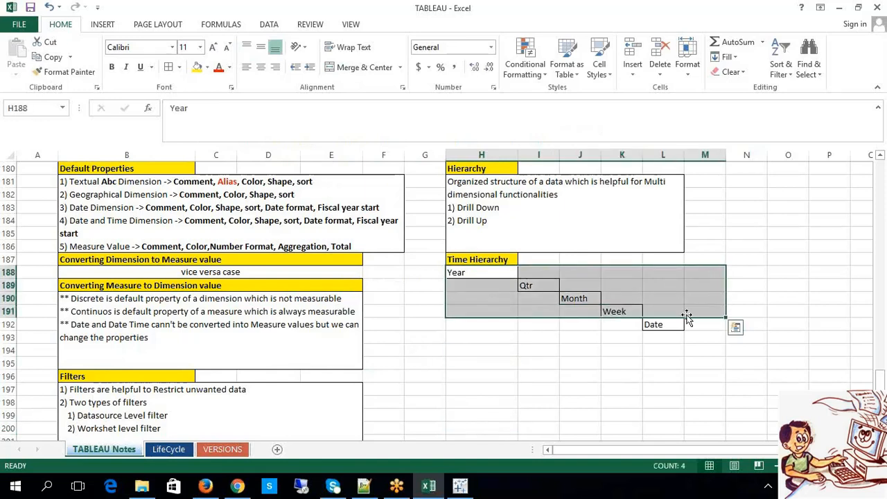
left_click(466, 362)
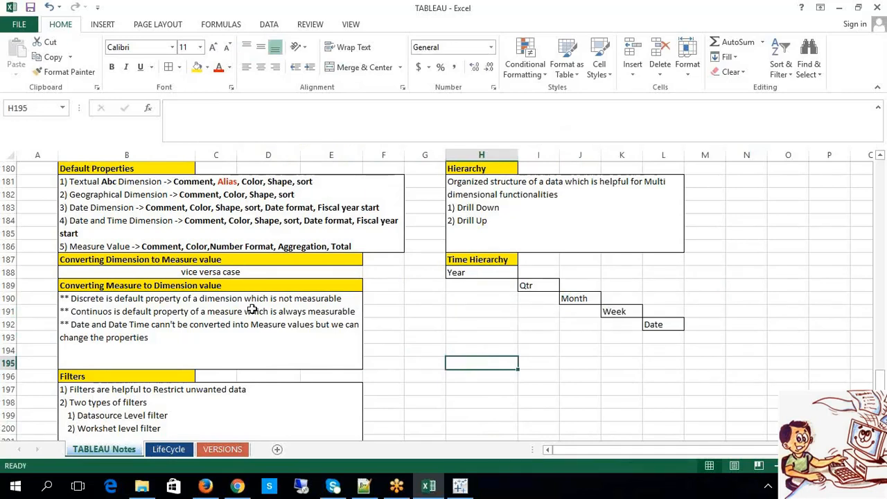
left_click(482, 325)
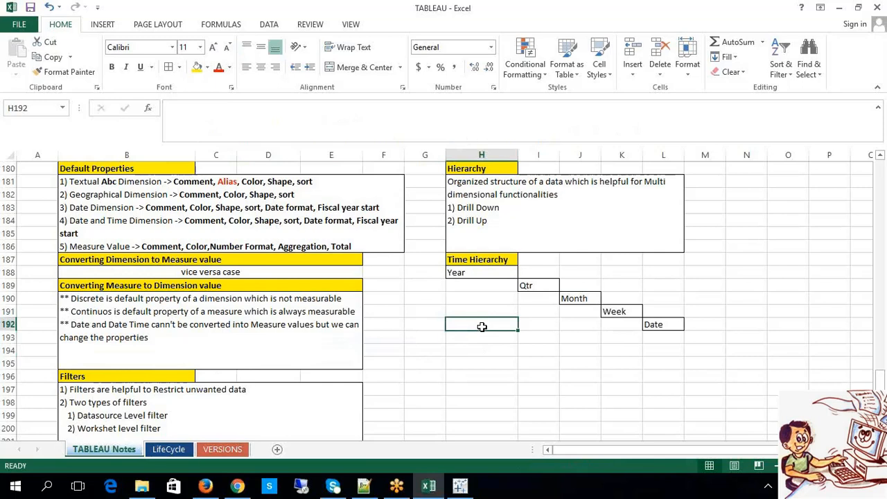
left_click(769, 261)
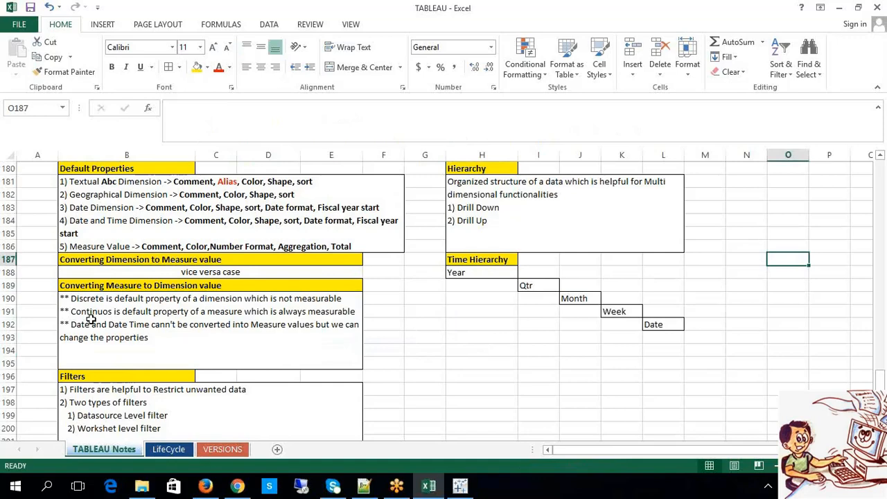
left_click(454, 337)
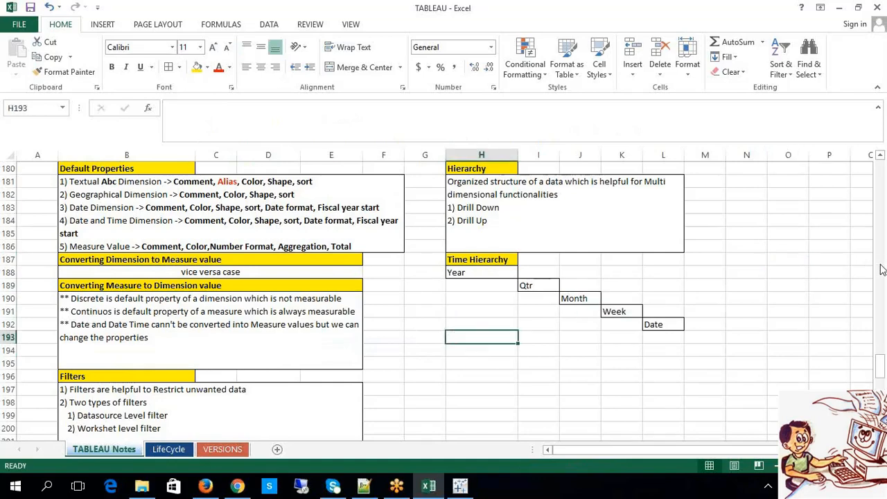
left_click(881, 270)
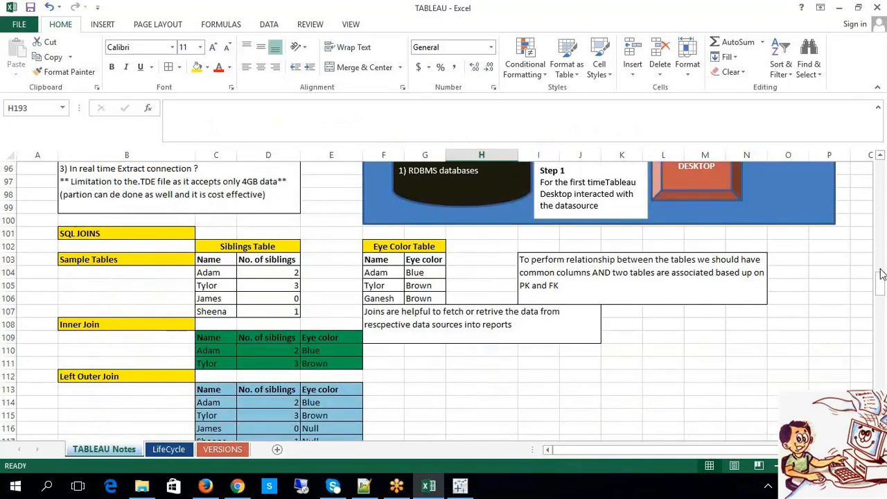
left_click_drag(881, 273, 883, 319)
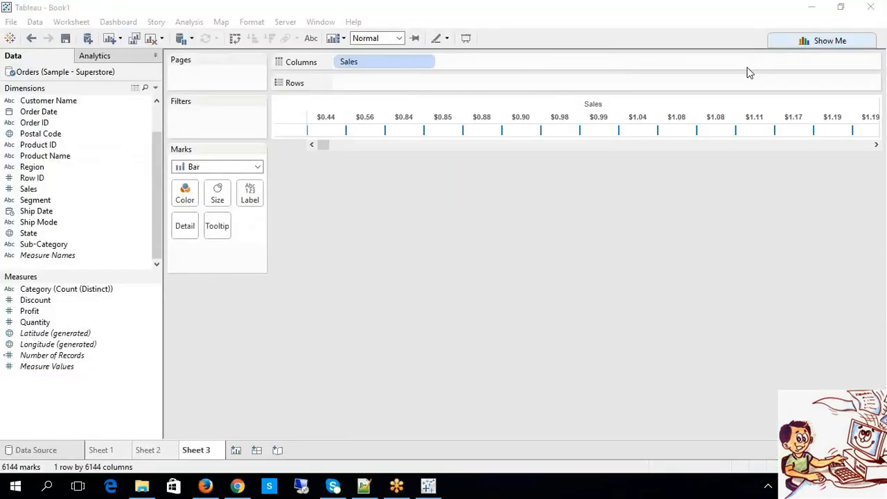